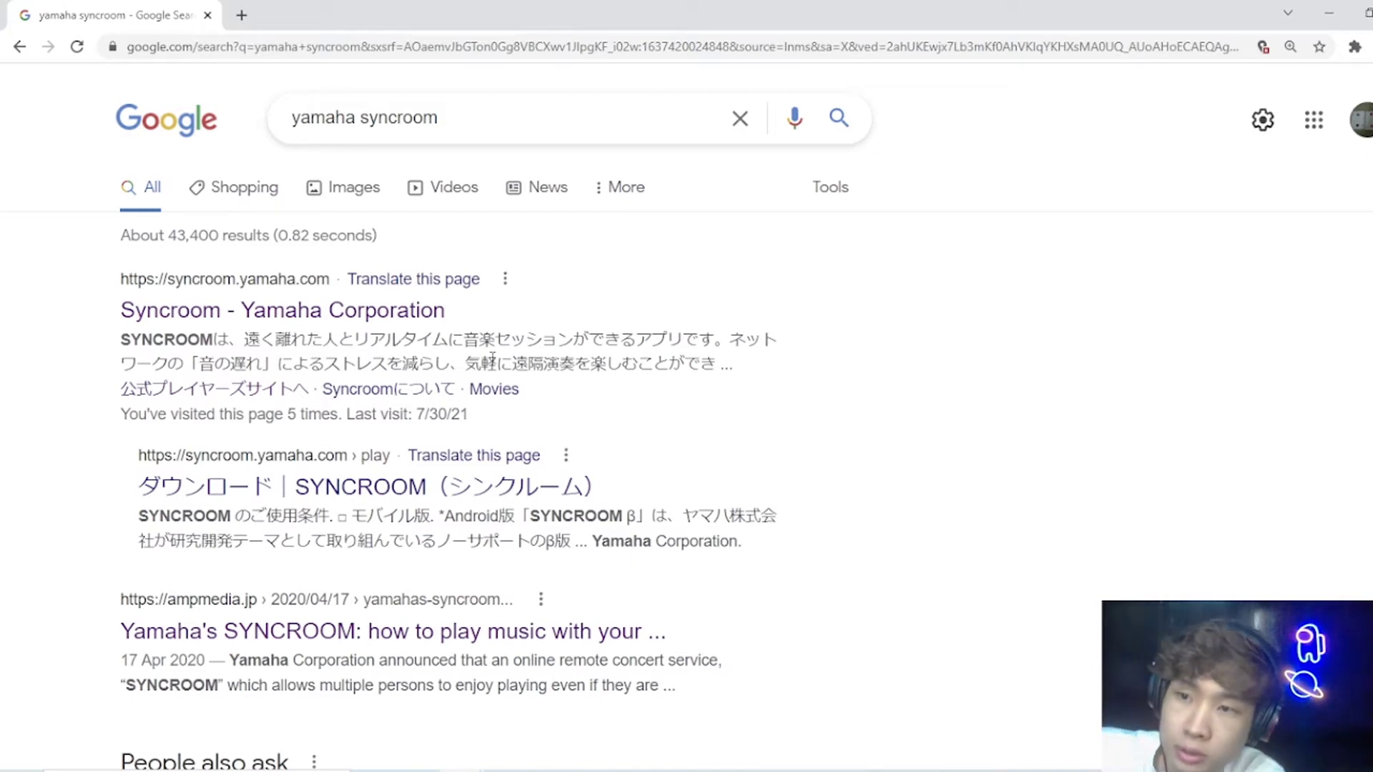
Step: Open the Syncroom - Yamaha Corporation result from the Google search results
drag(116, 334, 214, 314)
click(601, 317)
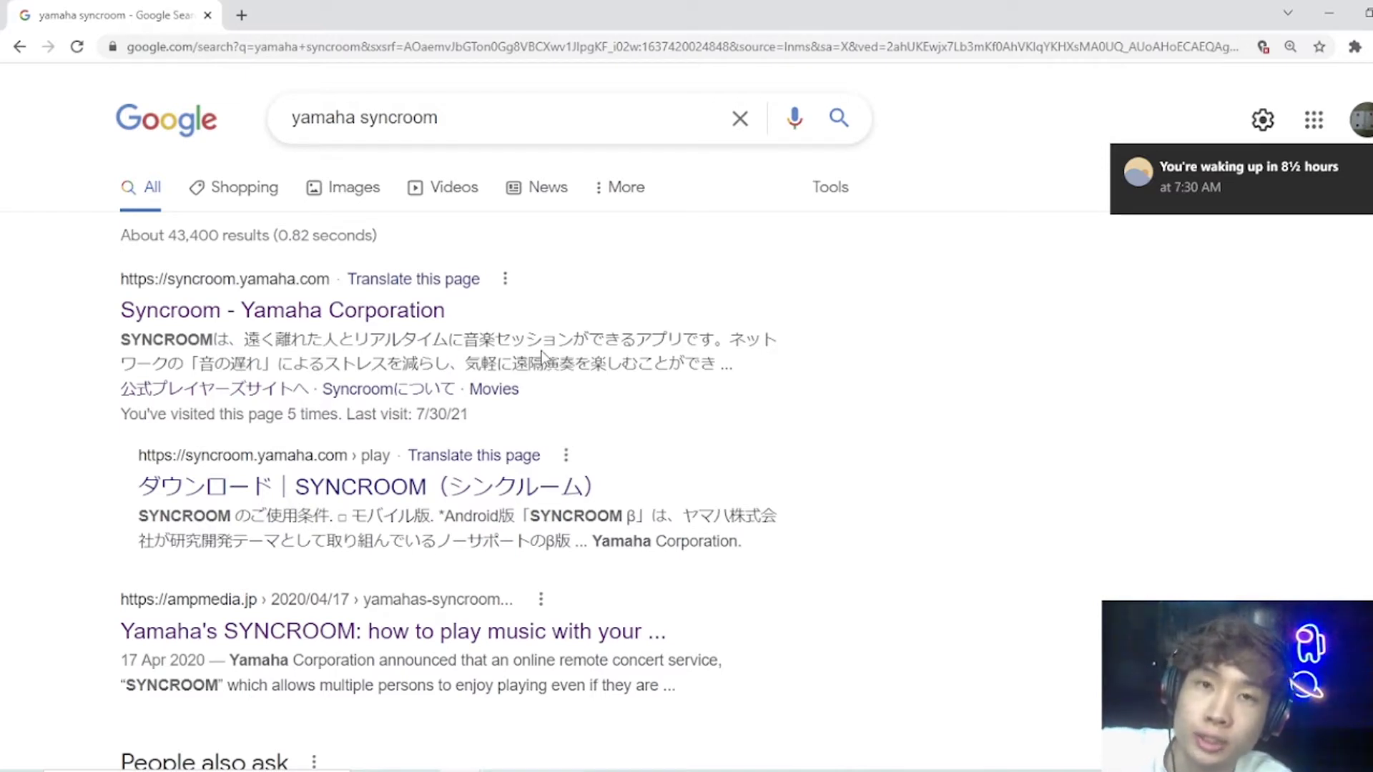
double_click(591, 346)
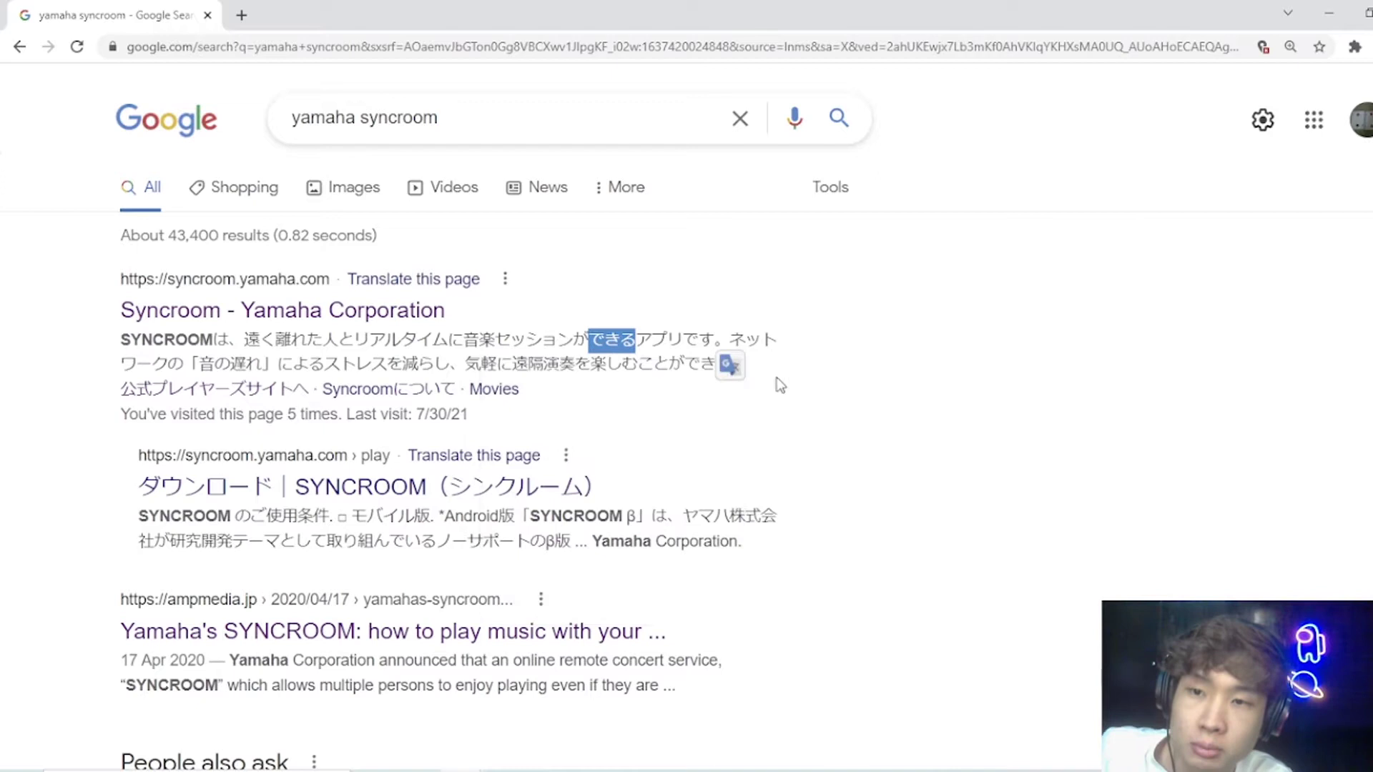
click(908, 387)
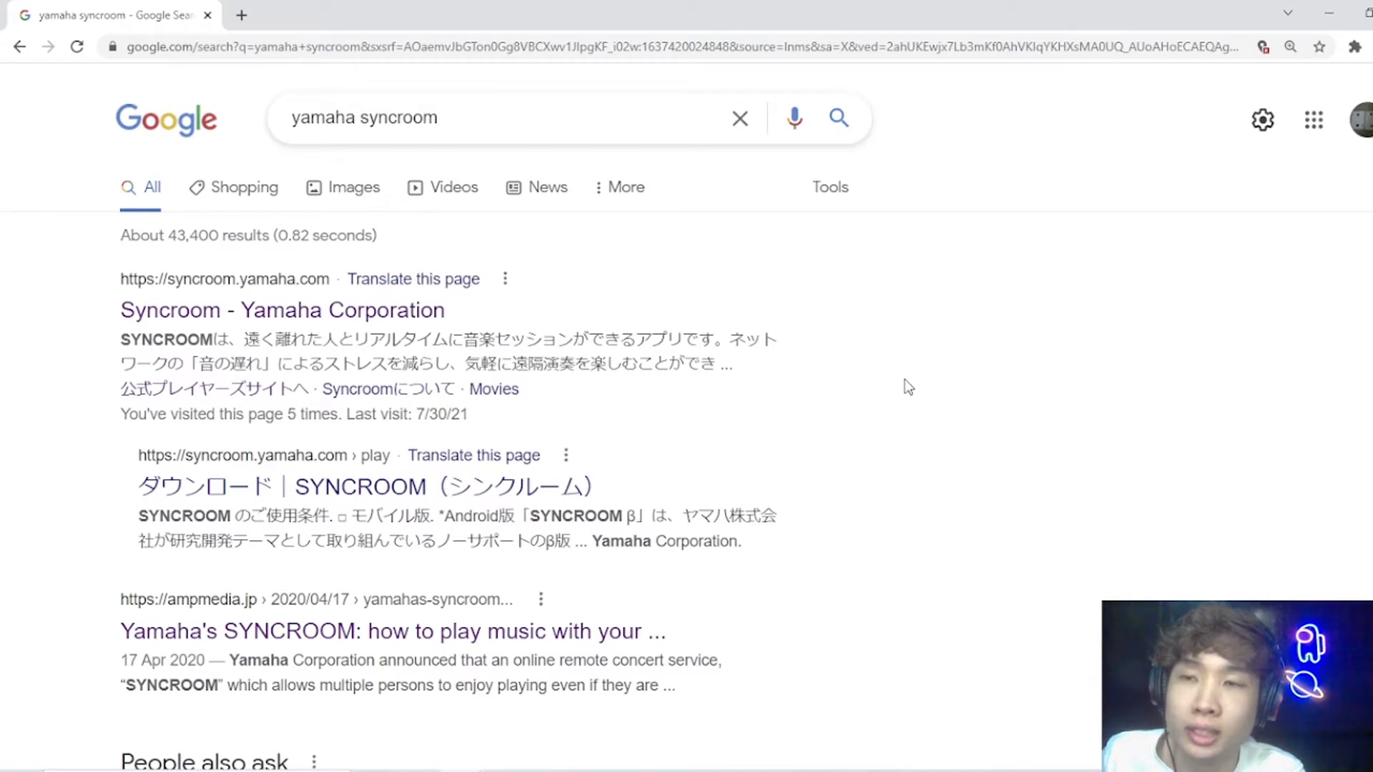
drag(747, 374, 668, 365)
click(810, 370)
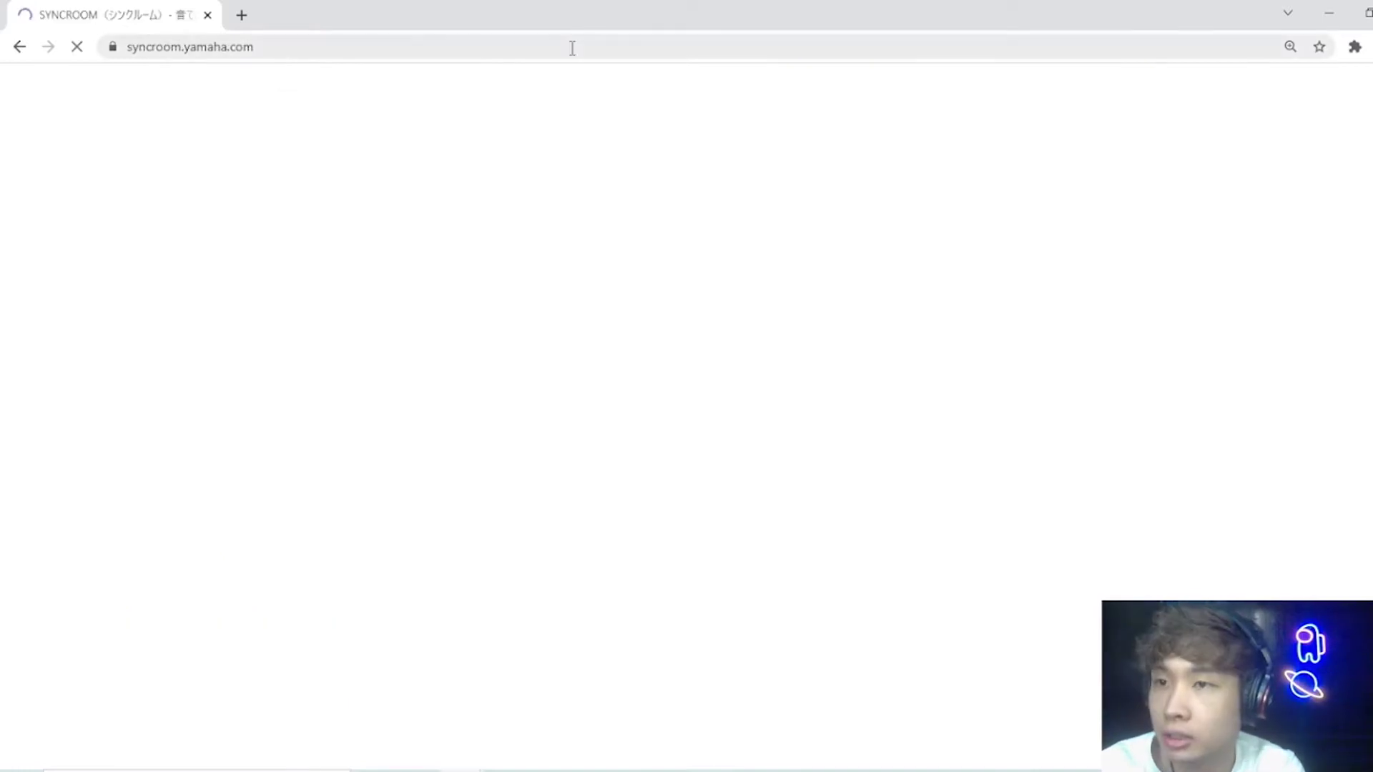
click(570, 46)
click(20, 48)
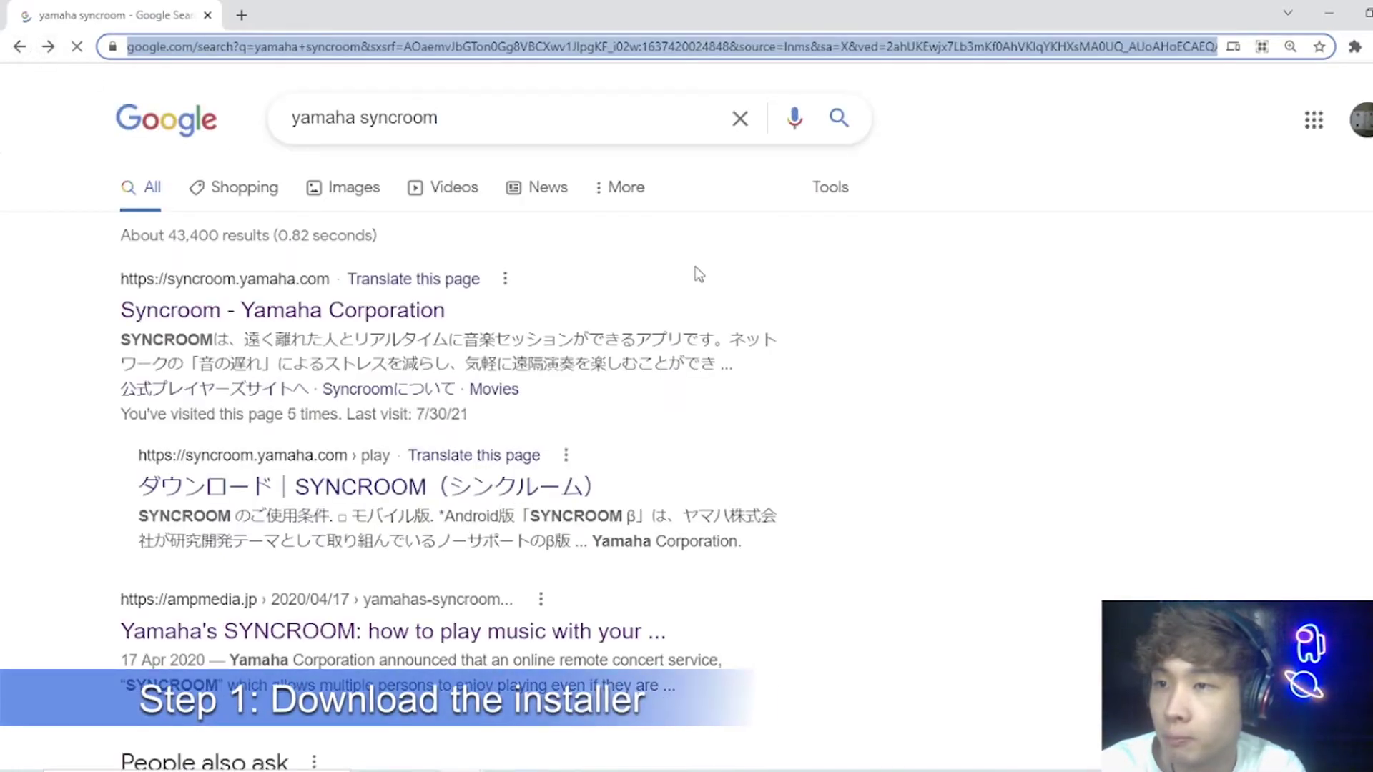
drag(506, 132, 288, 123)
click(565, 123)
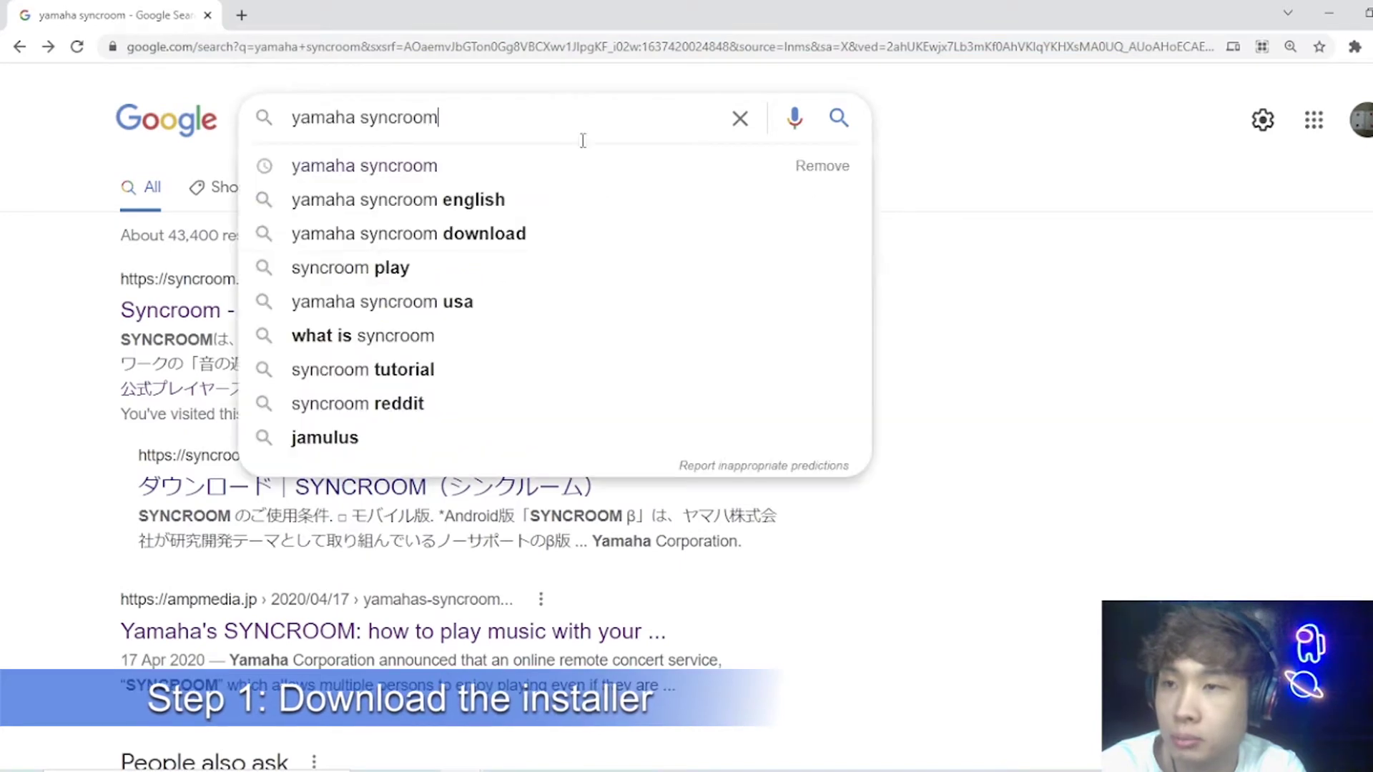
click(1051, 308)
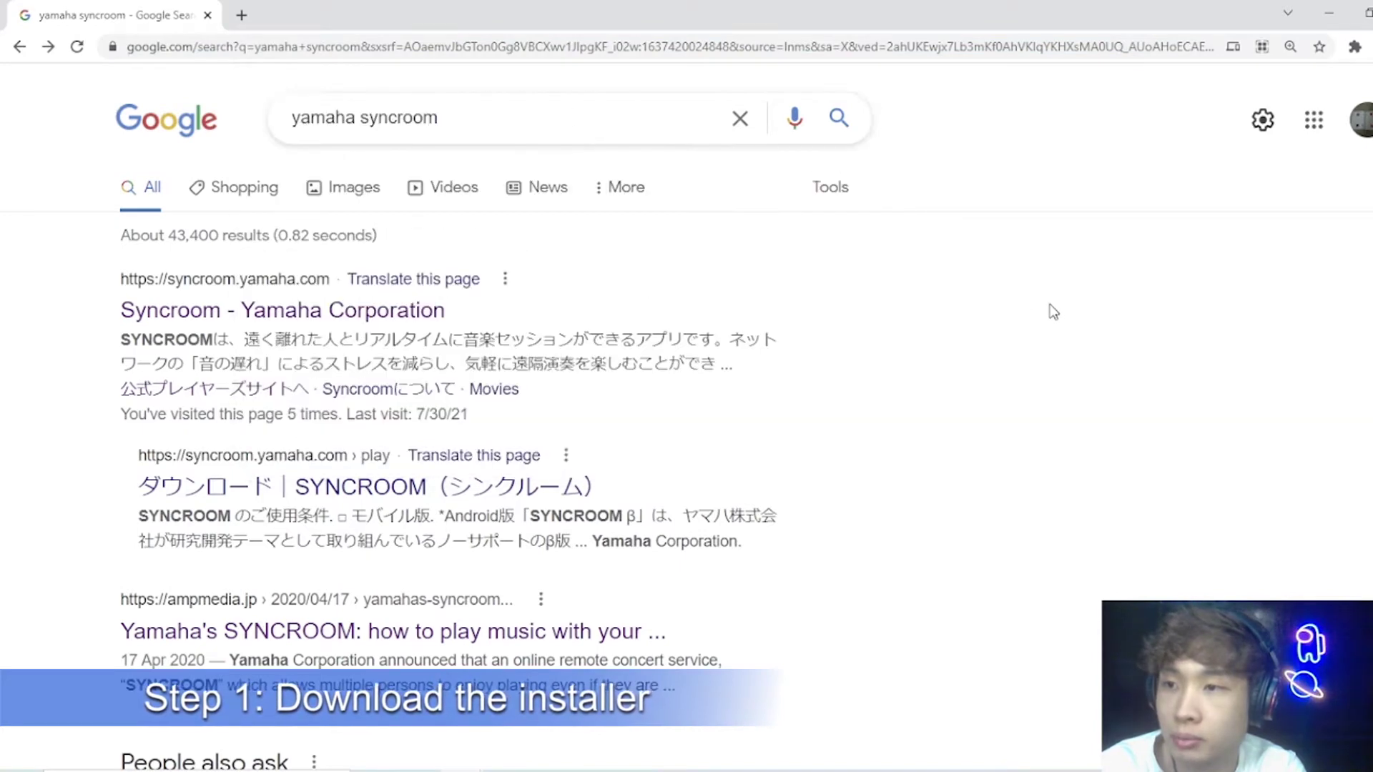
click(243, 312)
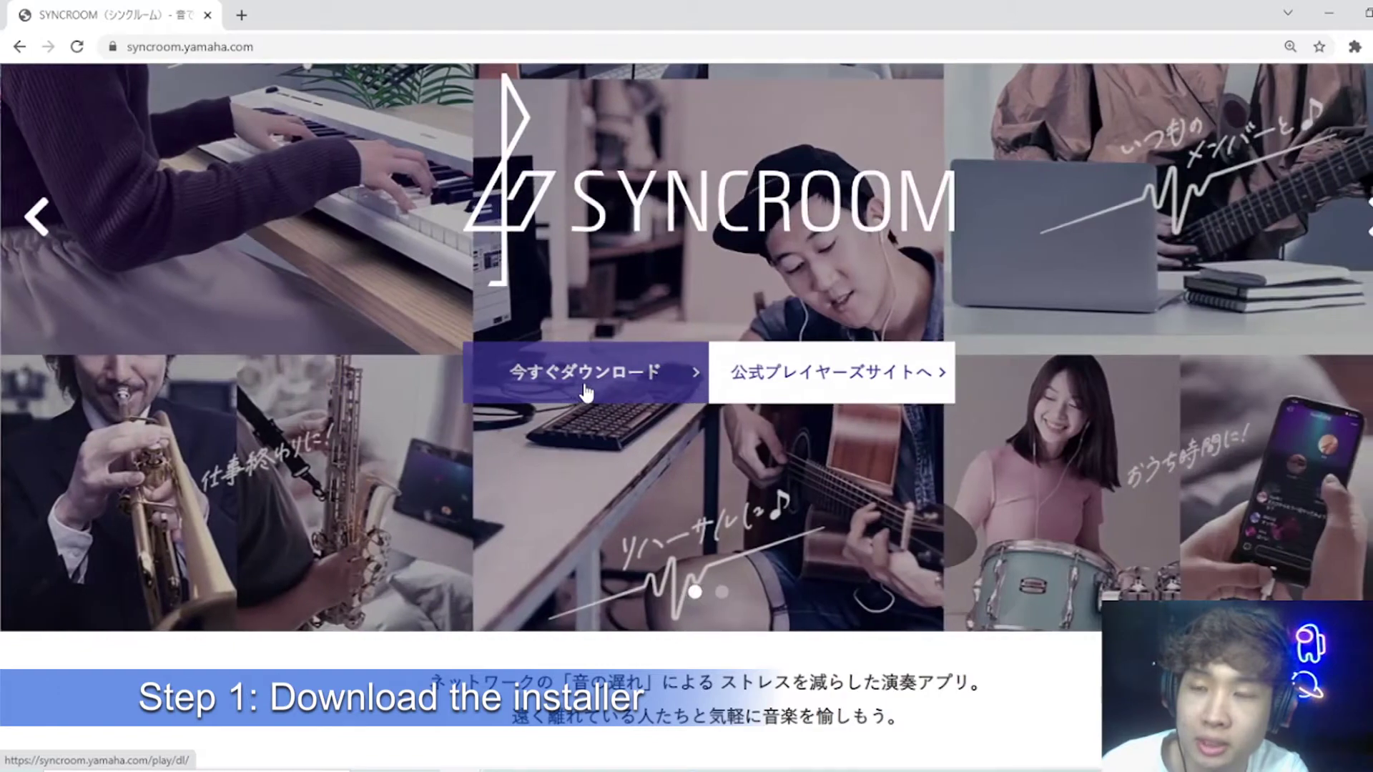
Step: Download the Windows 64 bit SYNCROOM installer from the download page
click(585, 393)
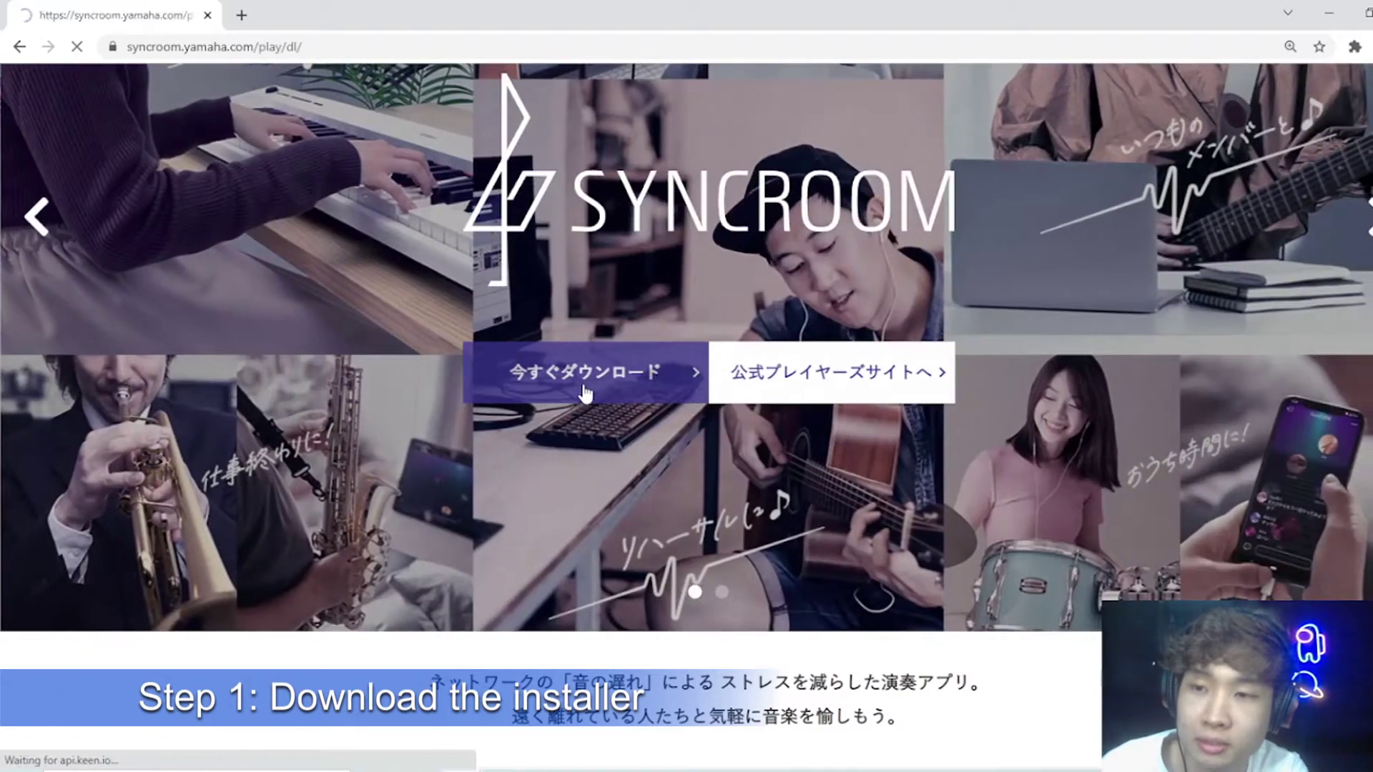
scroll(578, 396, down, 2)
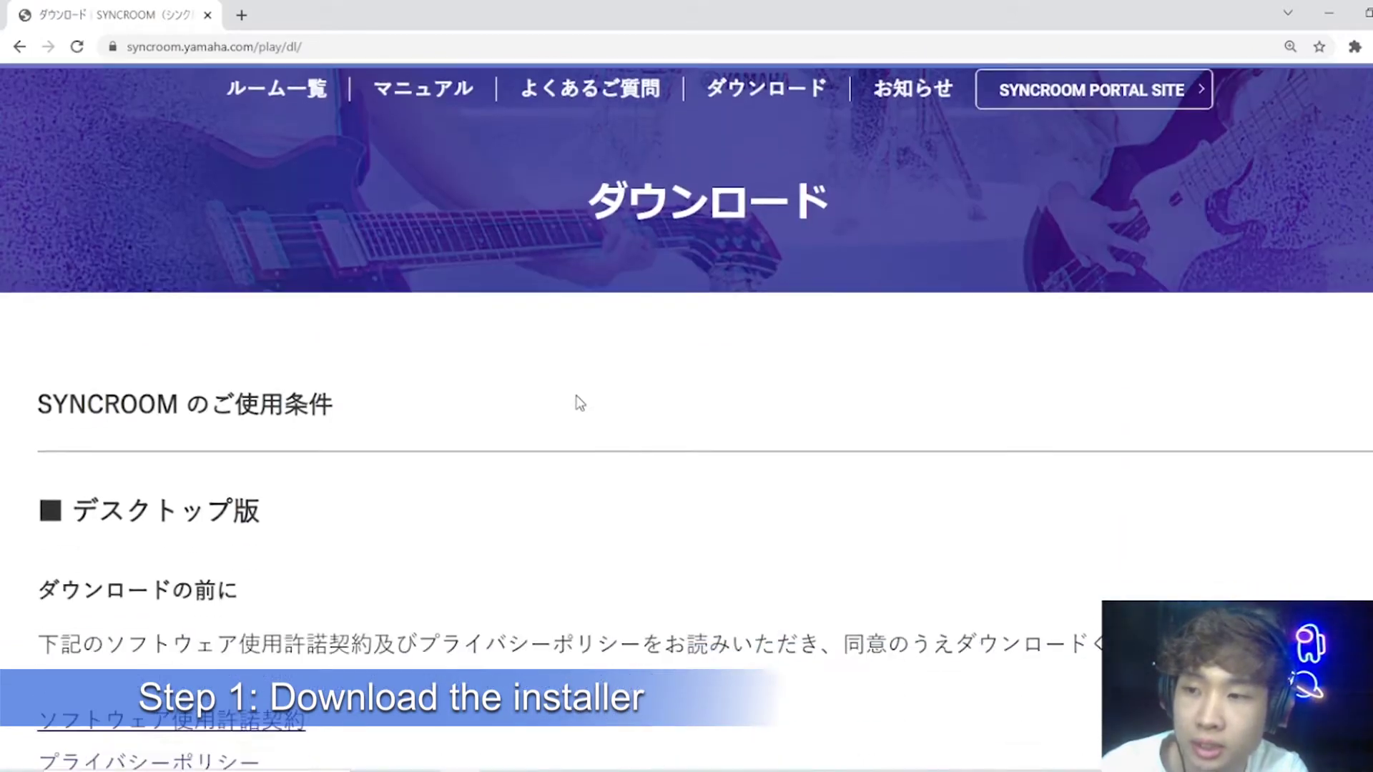
scroll(576, 400, down, 8)
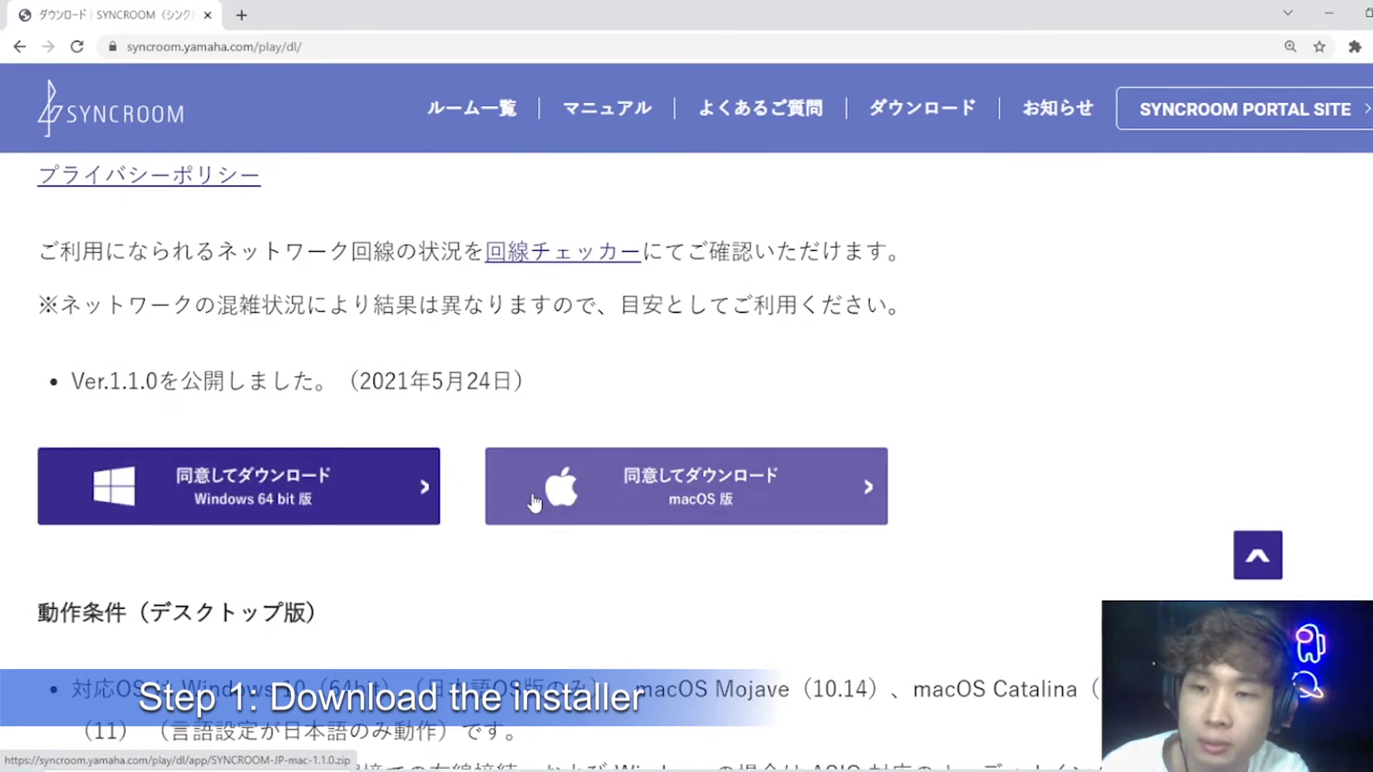
click(332, 502)
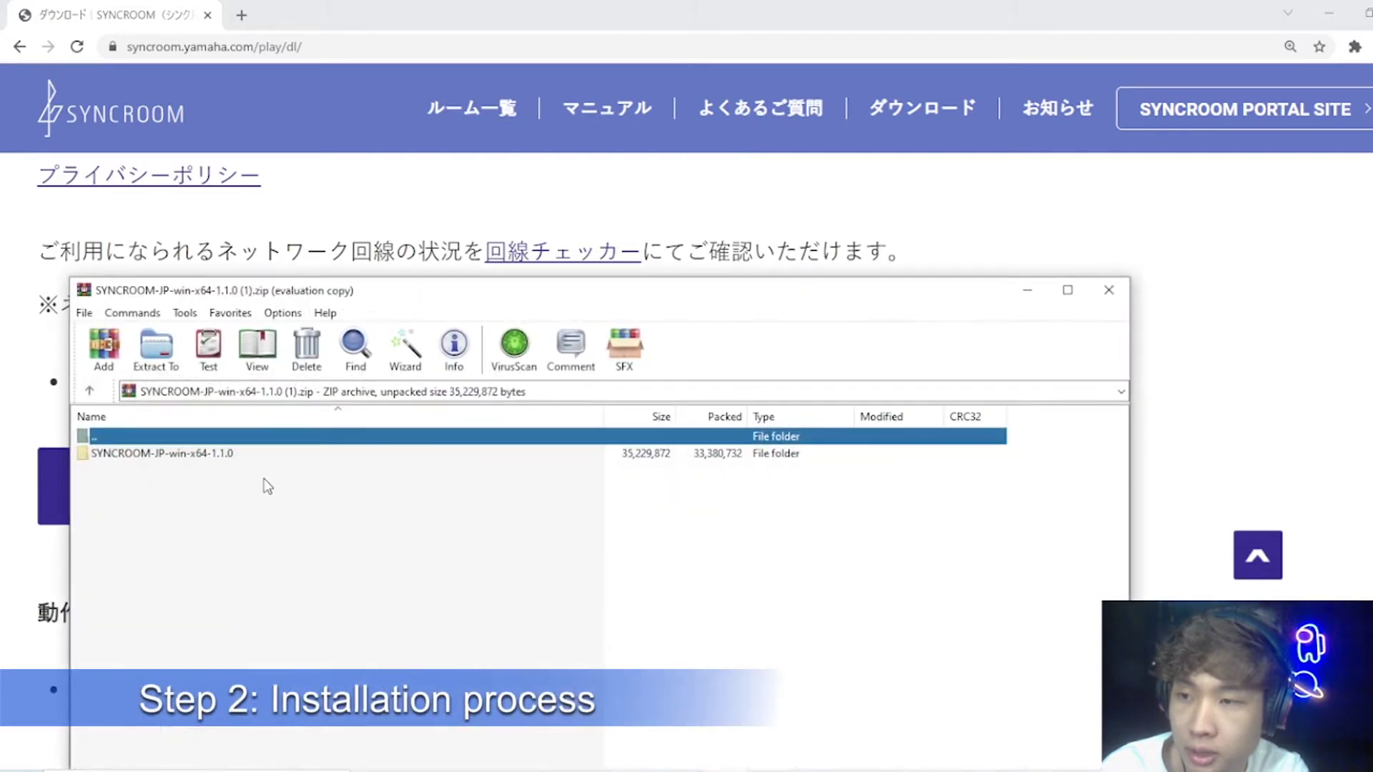
Step: Open the SYNCROOM-JP-win-x64-1.1.0 folder in WinRAR and run its .msi installer
click(153, 453)
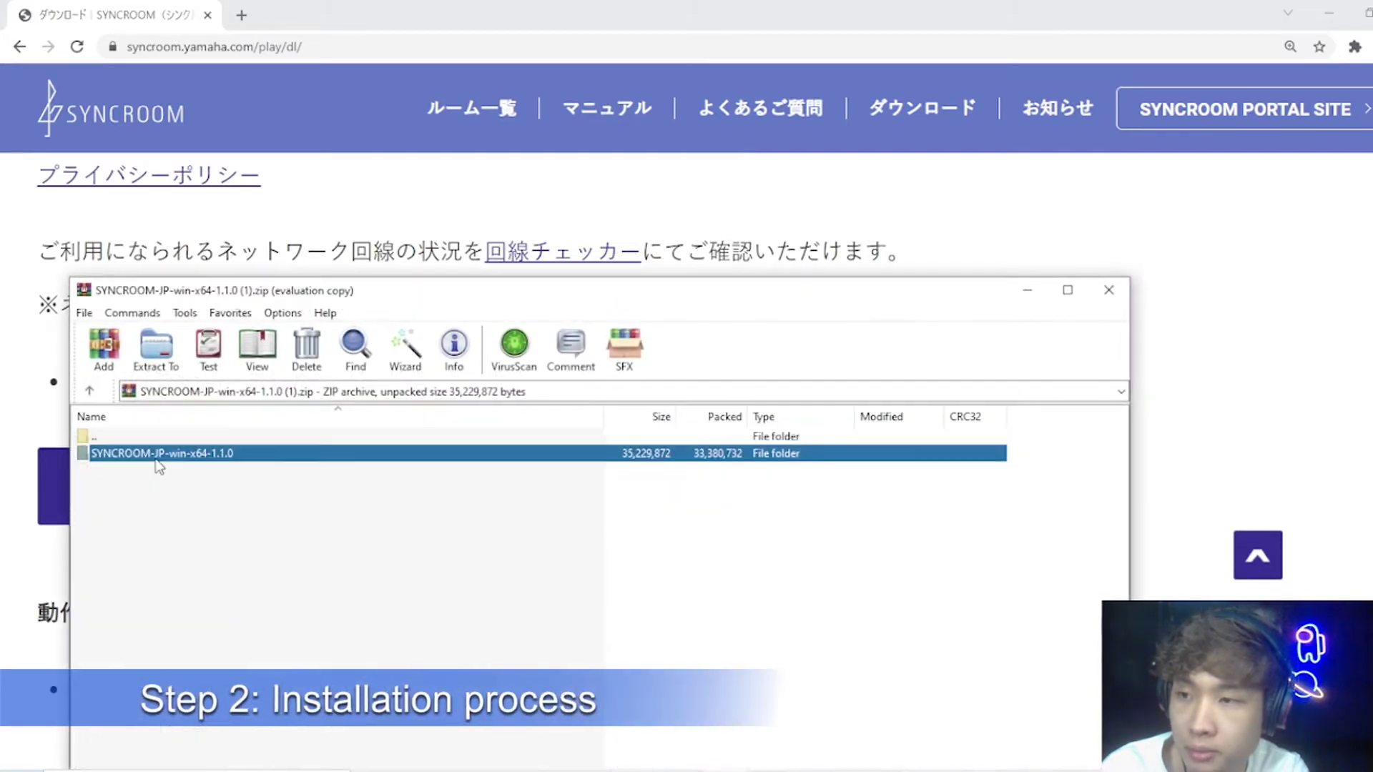
double_click(153, 453)
key(Escape)
key(BackSpace)
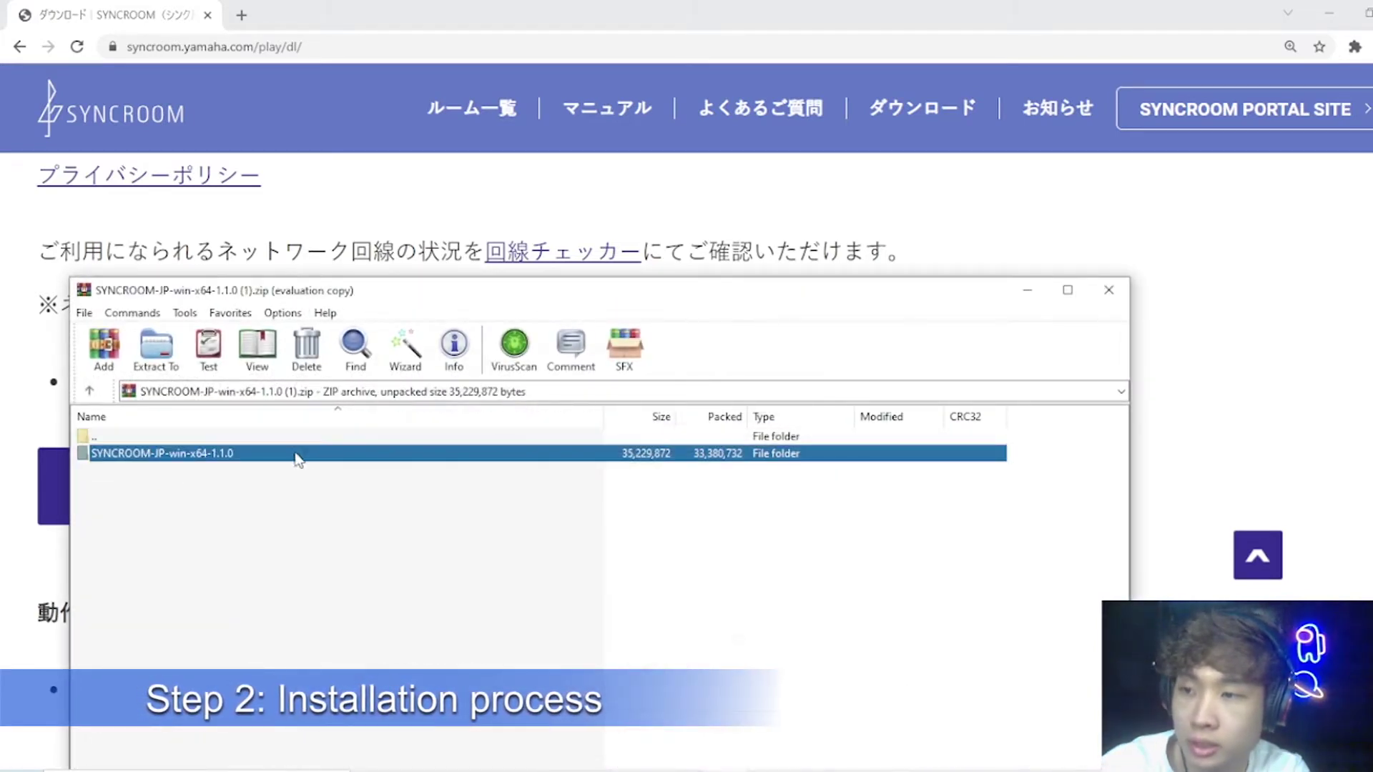
double_click(309, 453)
double_click(143, 470)
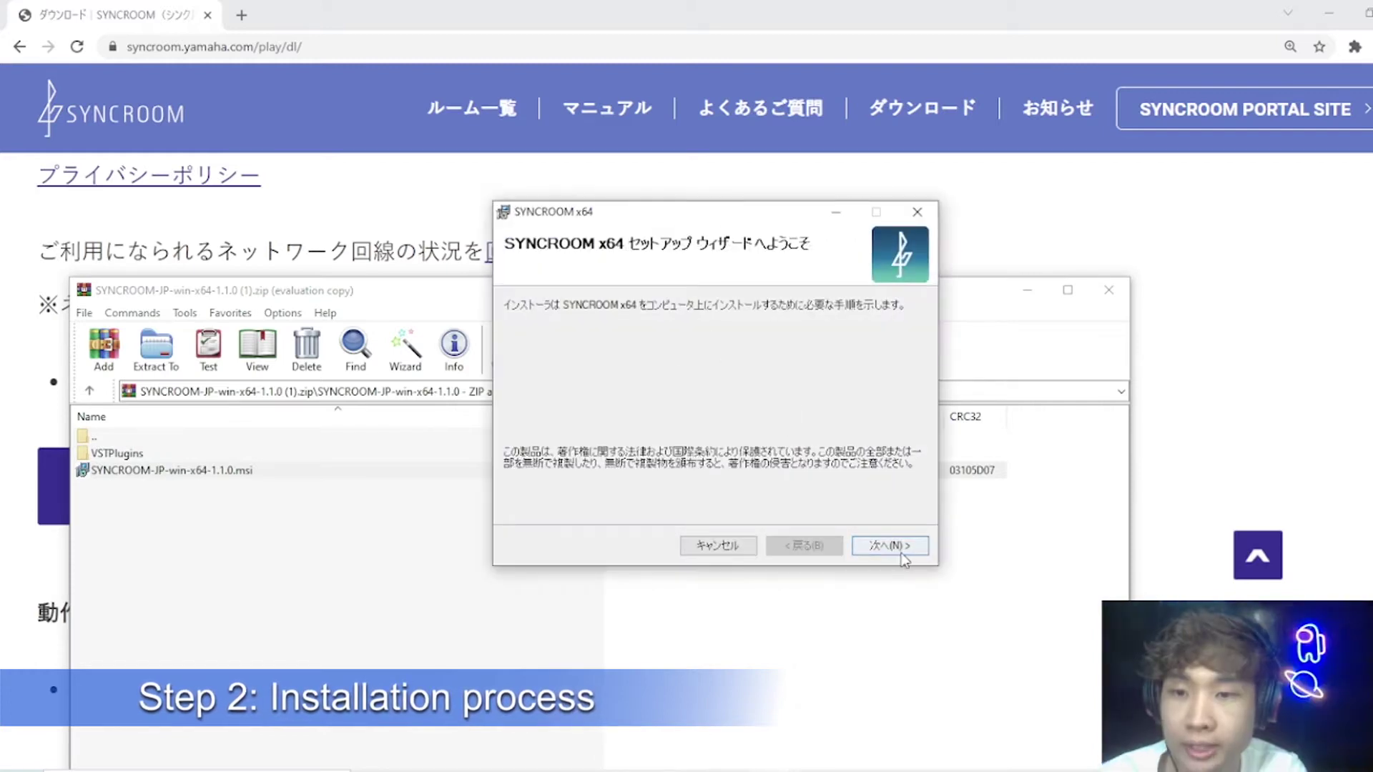
Step: Agree to the licence terms and continue with the default Program Files folder
click(891, 548)
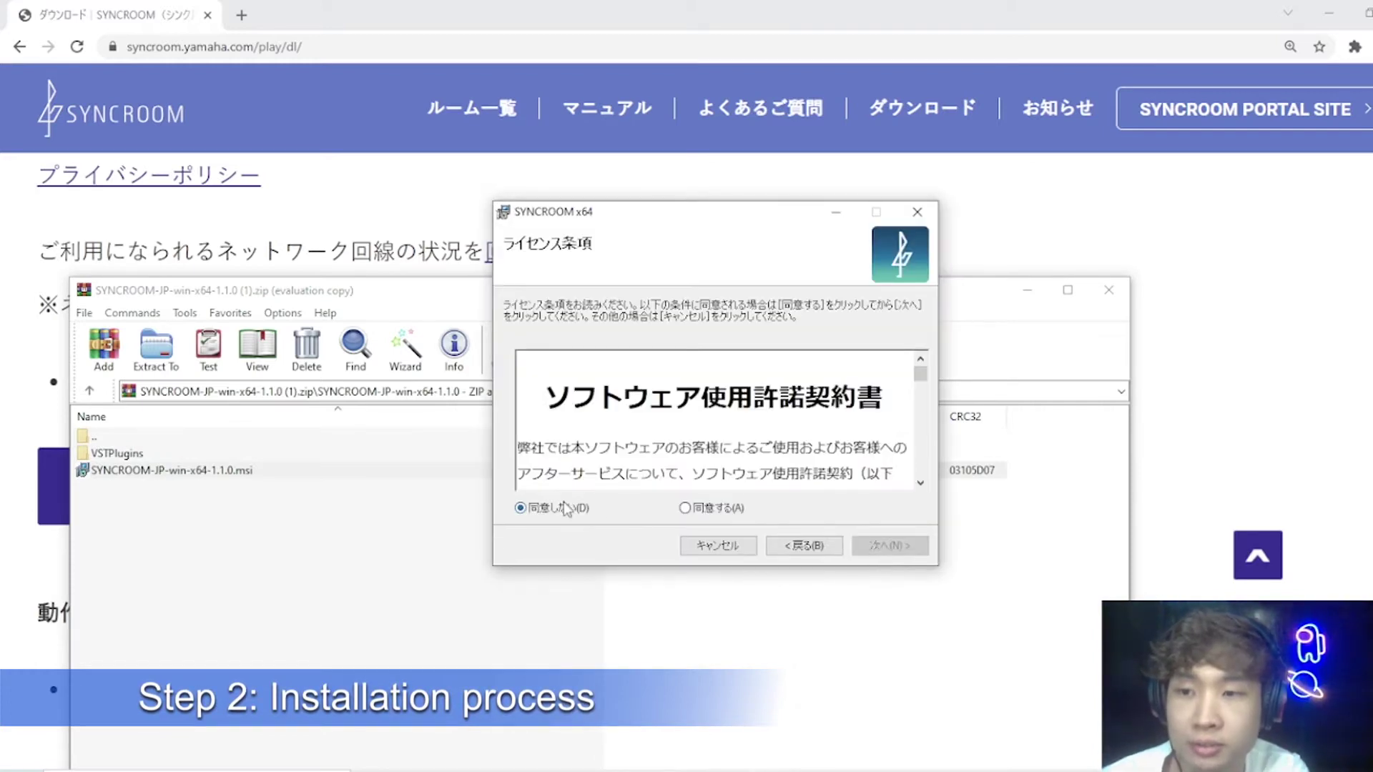
click(719, 511)
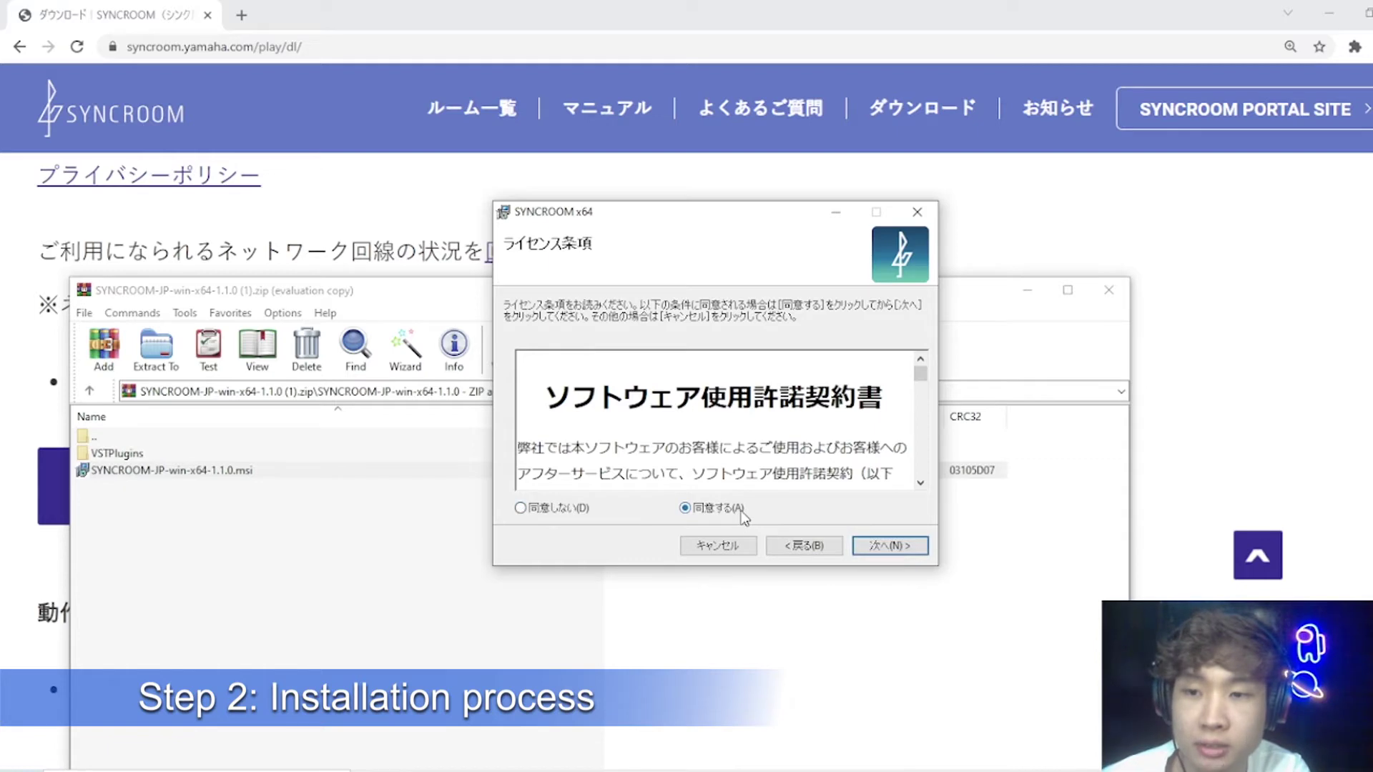
click(898, 549)
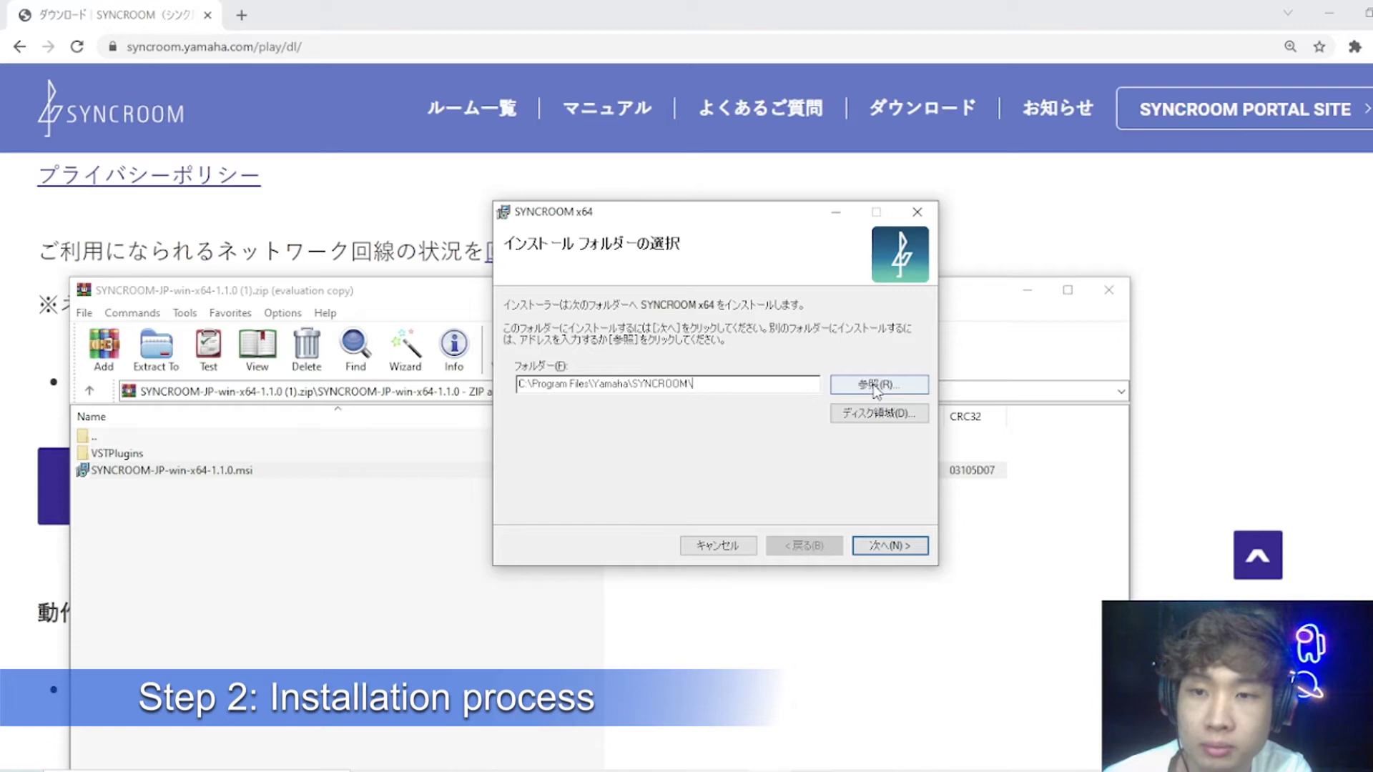
click(875, 387)
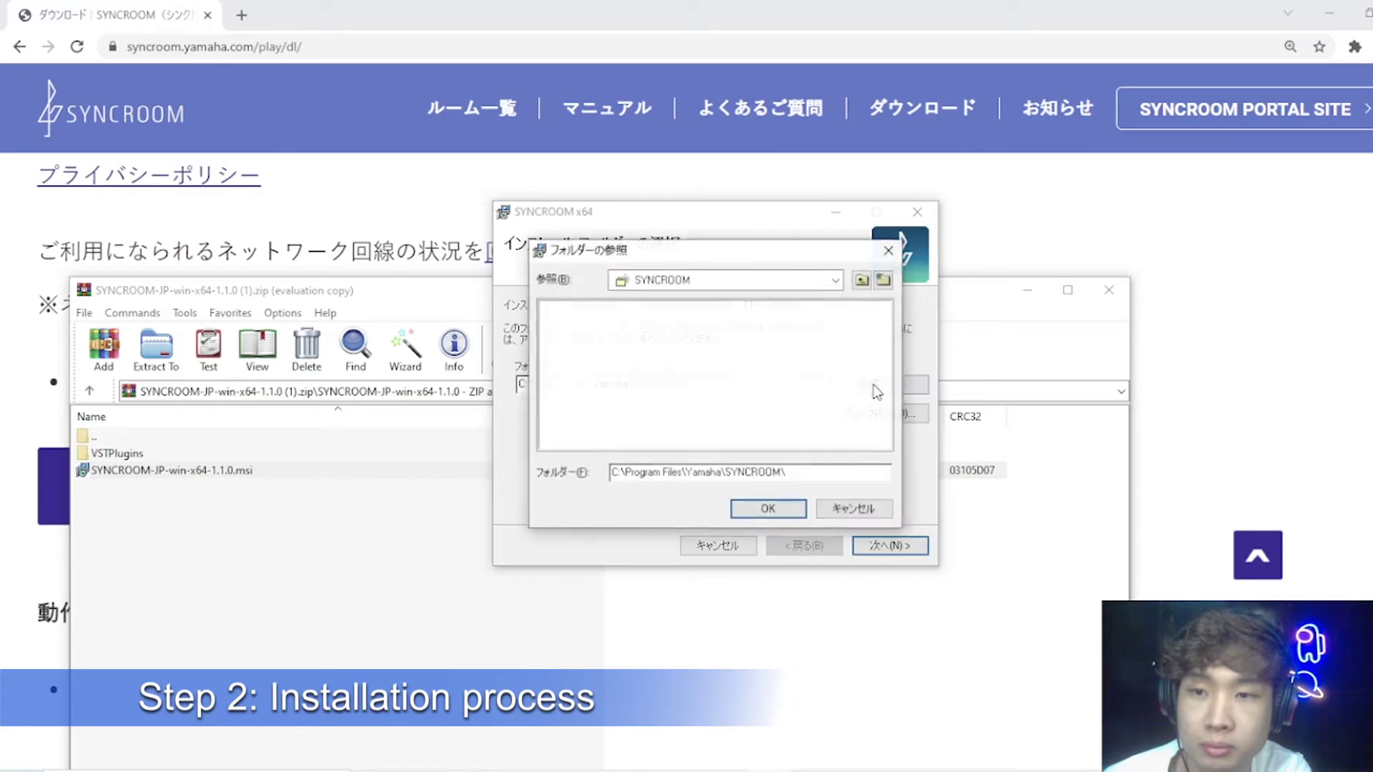
click(889, 252)
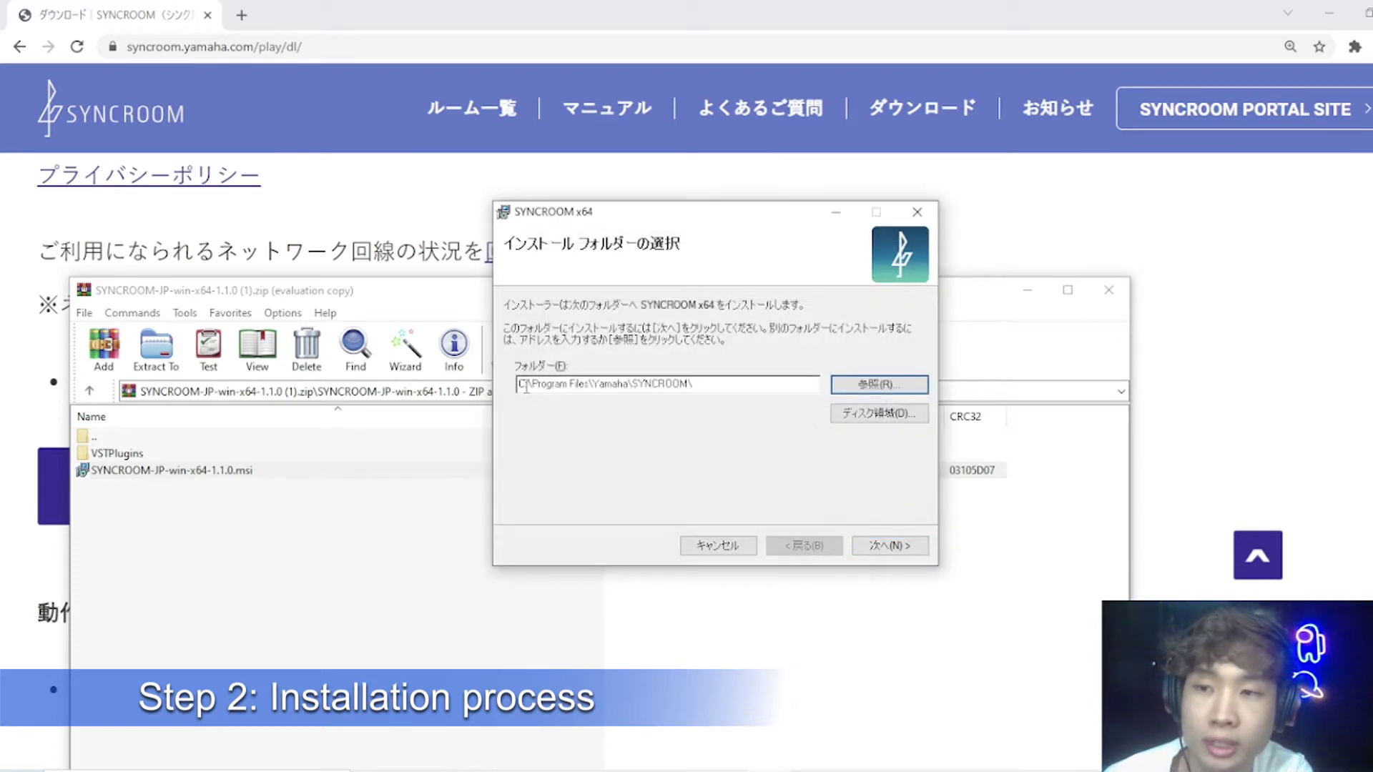
click(881, 547)
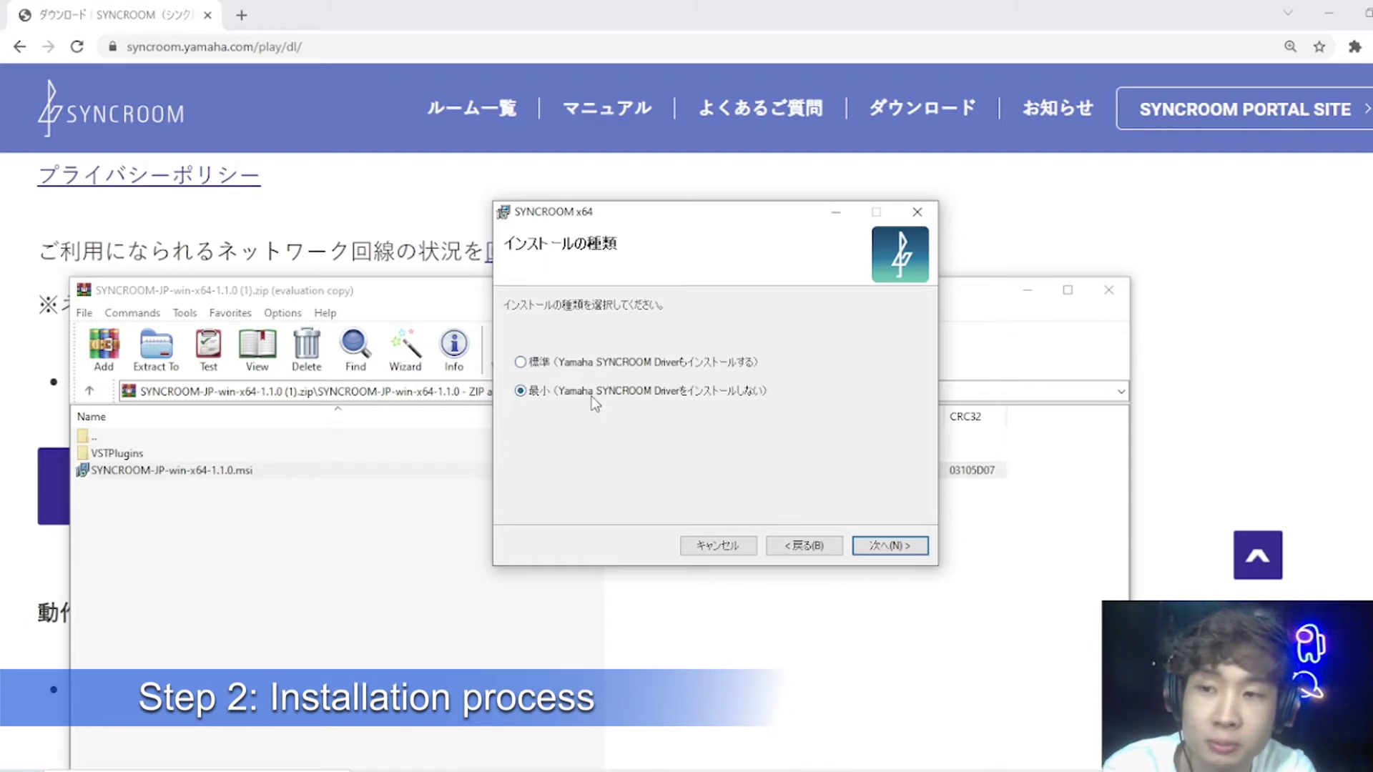
Step: Choose the standard install with the SYNCROOM driver, then install and allow device changes
click(598, 362)
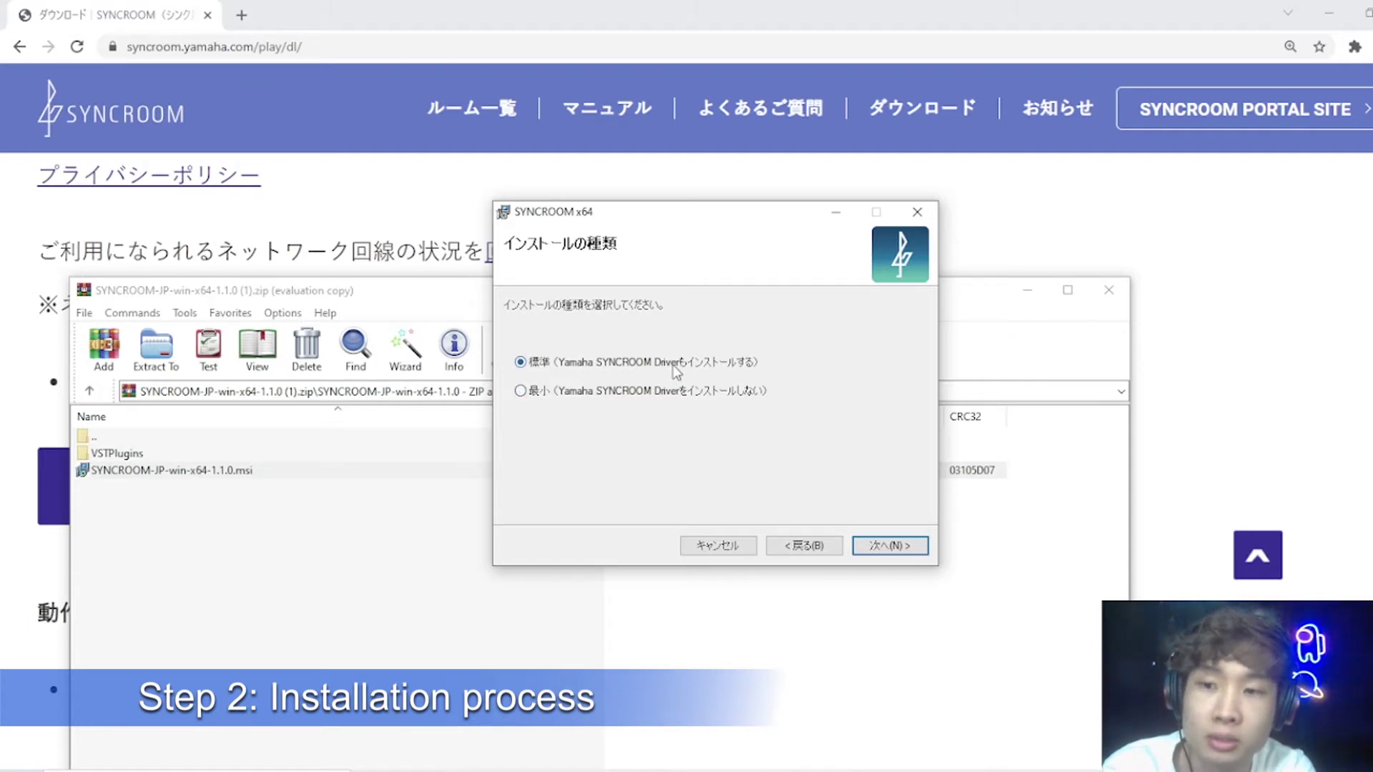
click(890, 546)
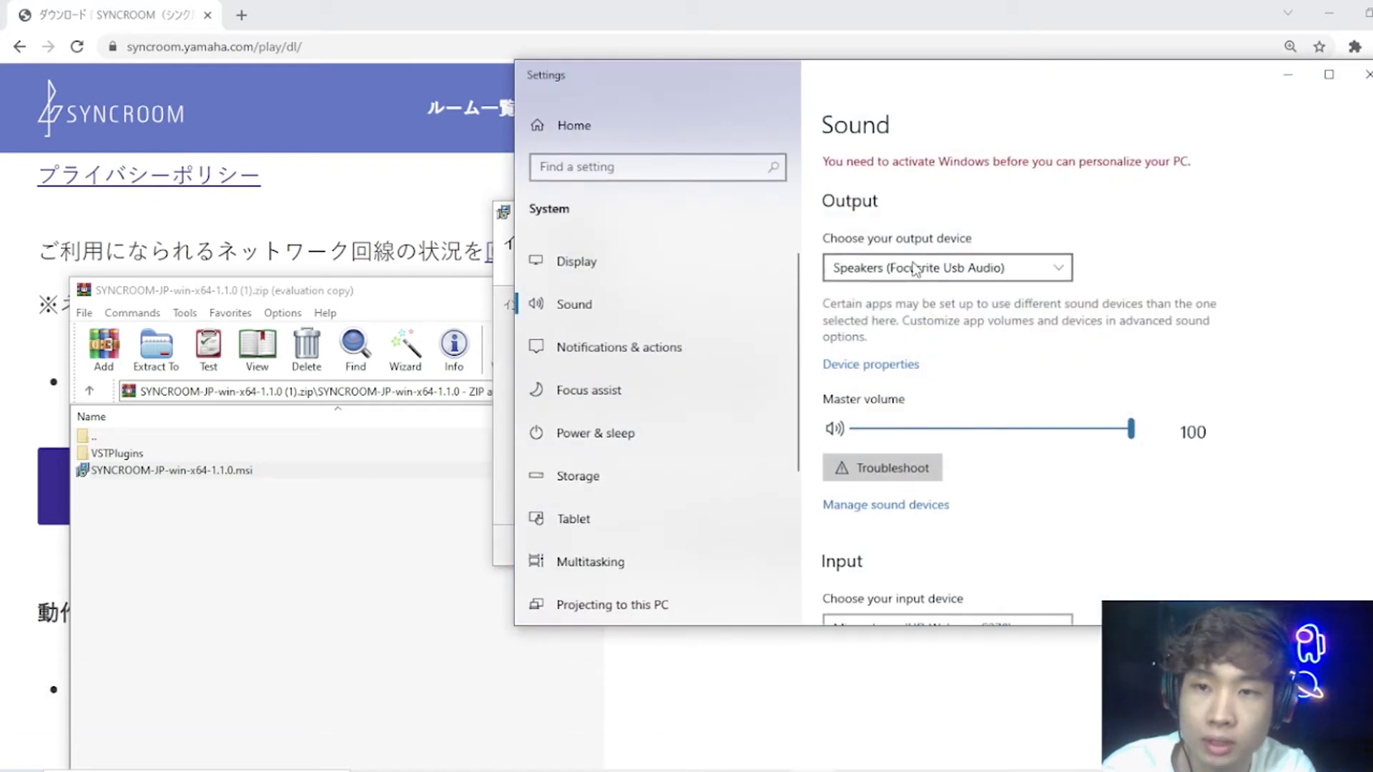
click(910, 268)
click(1256, 239)
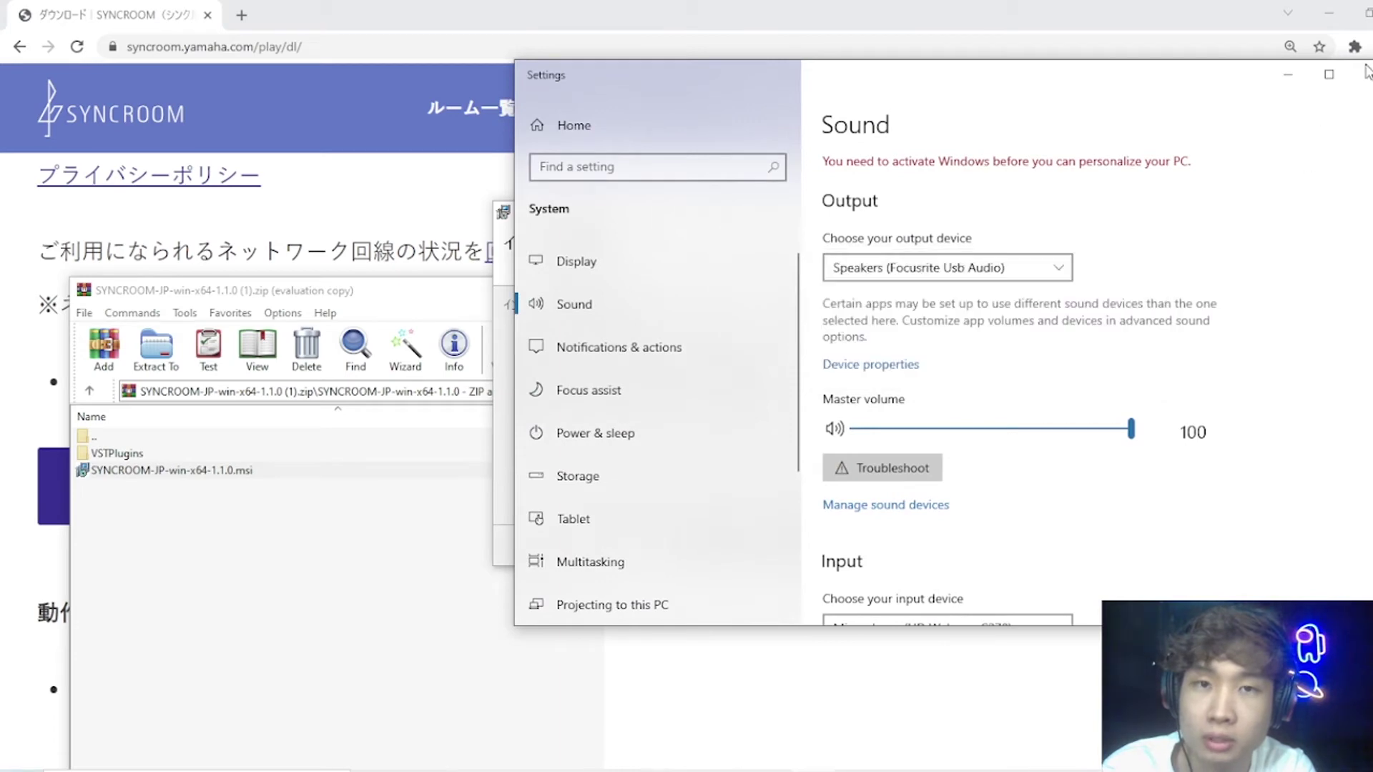
click(915, 275)
click(1243, 292)
click(1367, 75)
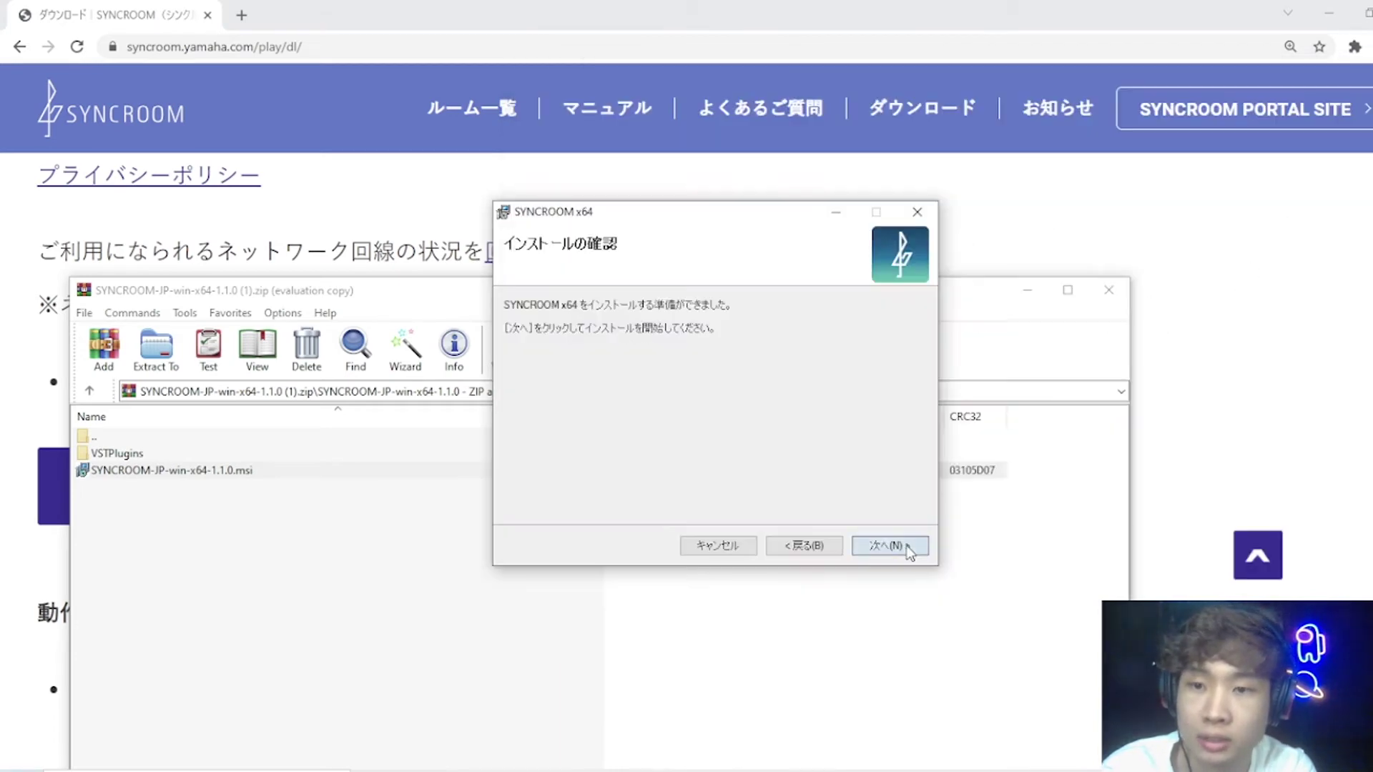
click(905, 548)
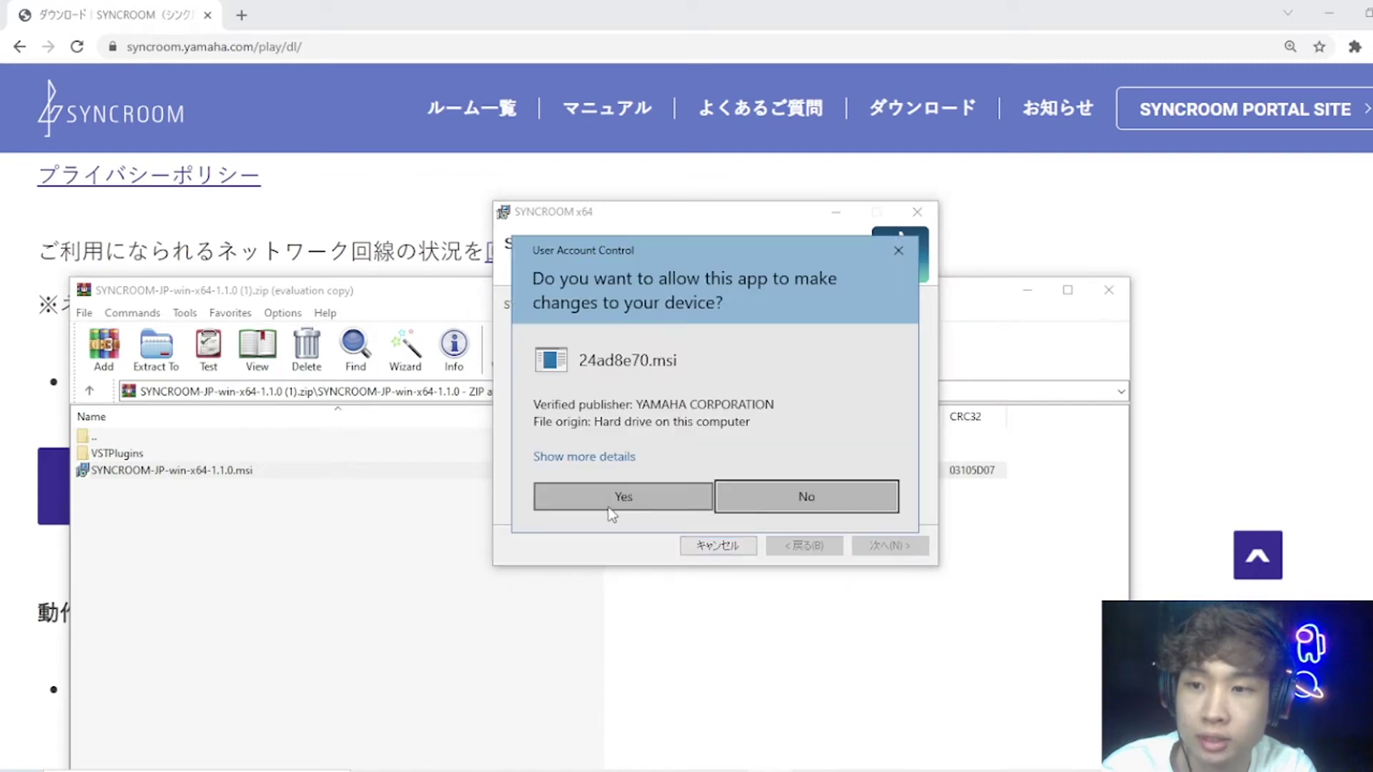
click(649, 497)
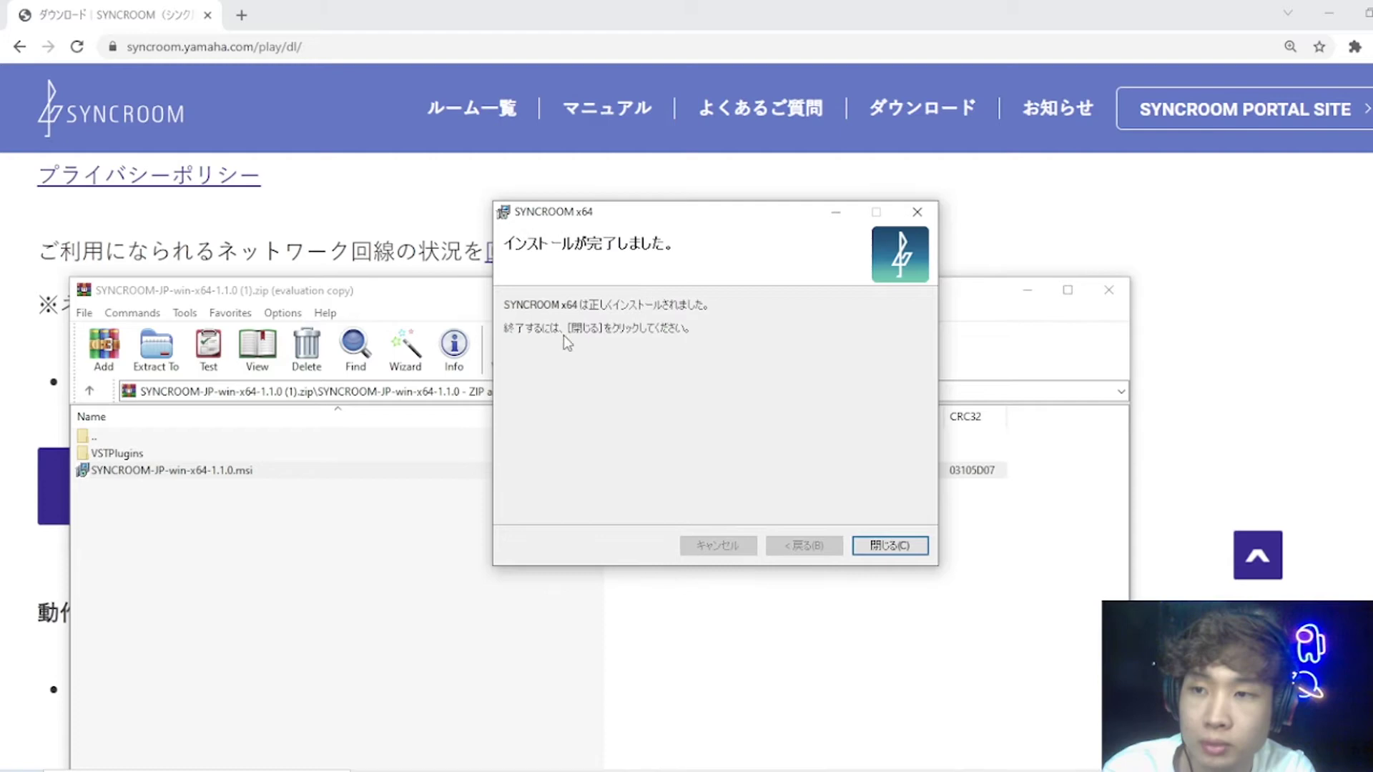
Step: Launch SYNCROOM from a 'sync' search, agree to the privacy policy, and proceed to login
click(891, 546)
key(super)
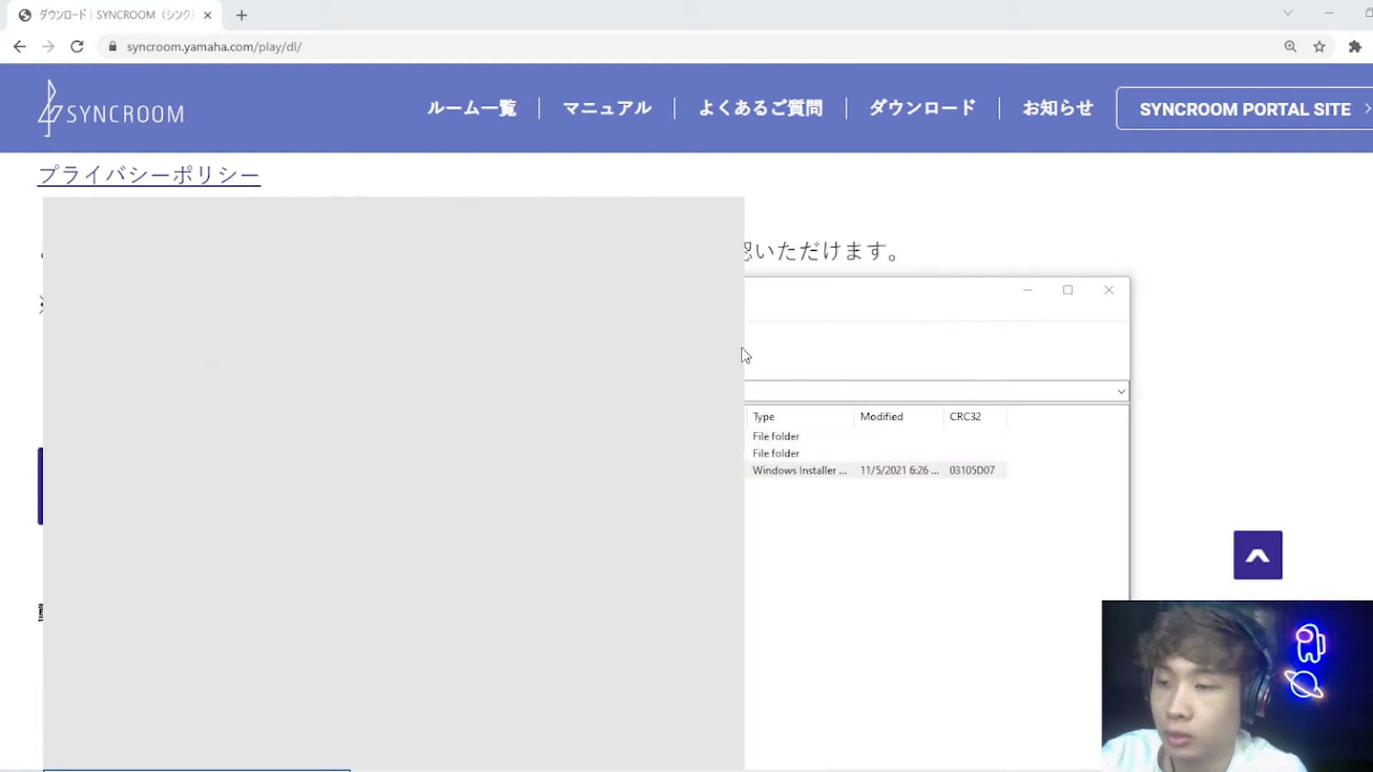
text(y)
key(BackSpace)
text(sync)
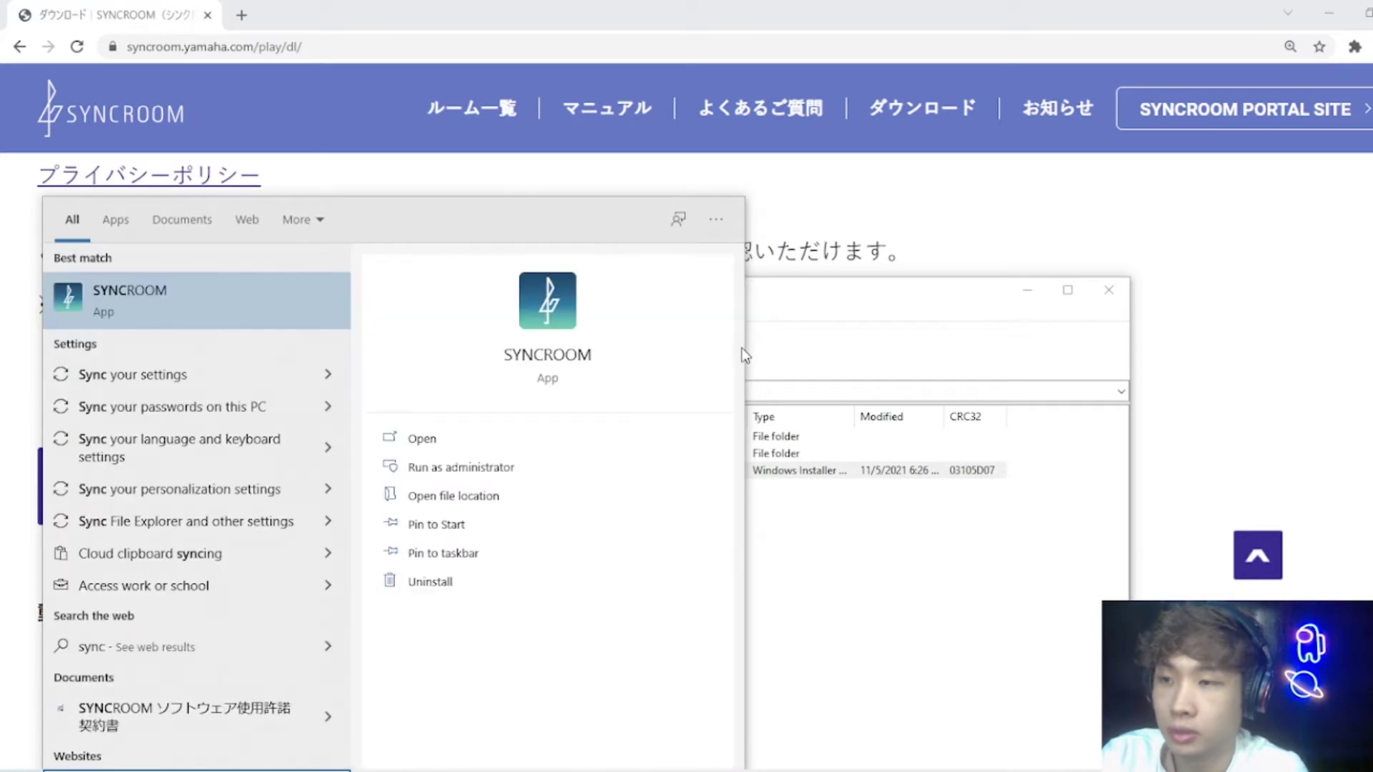
key(Escape)
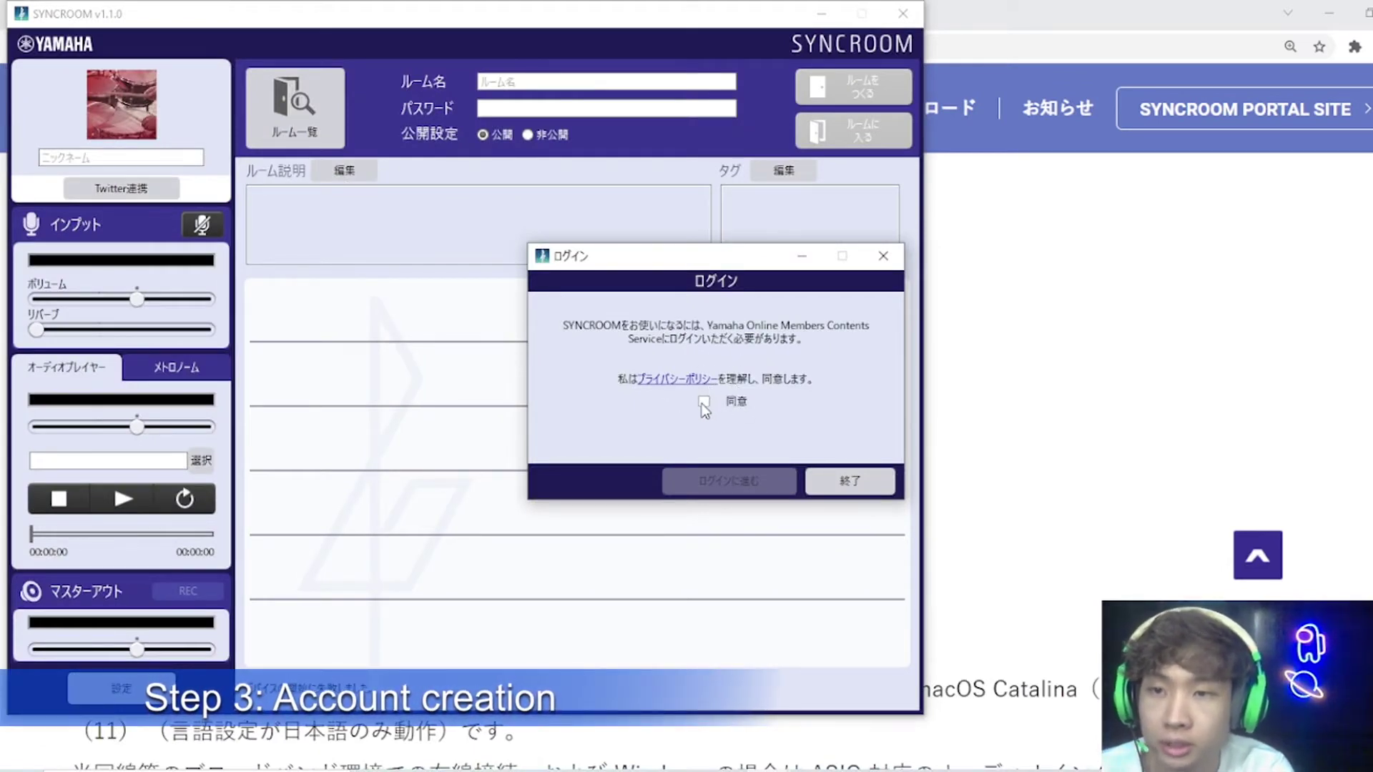
click(704, 403)
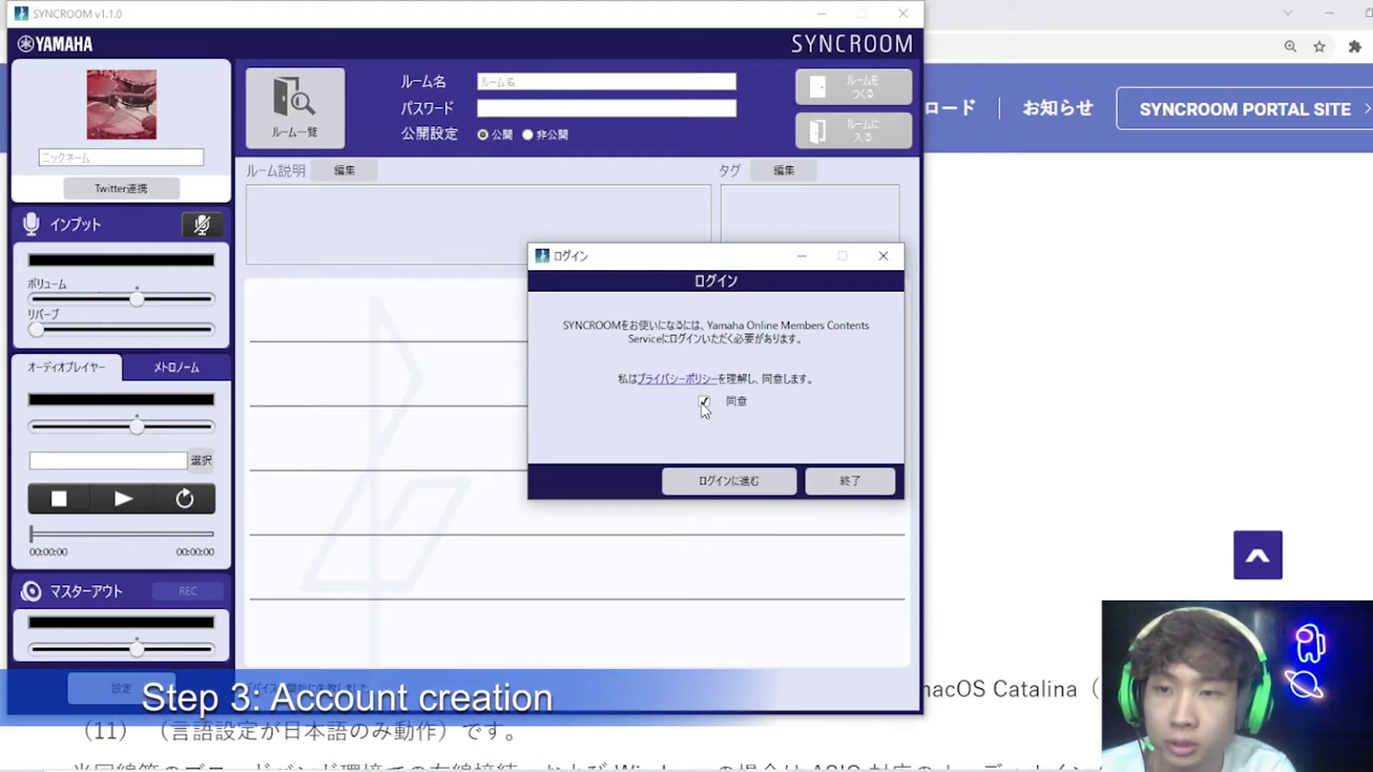
click(724, 483)
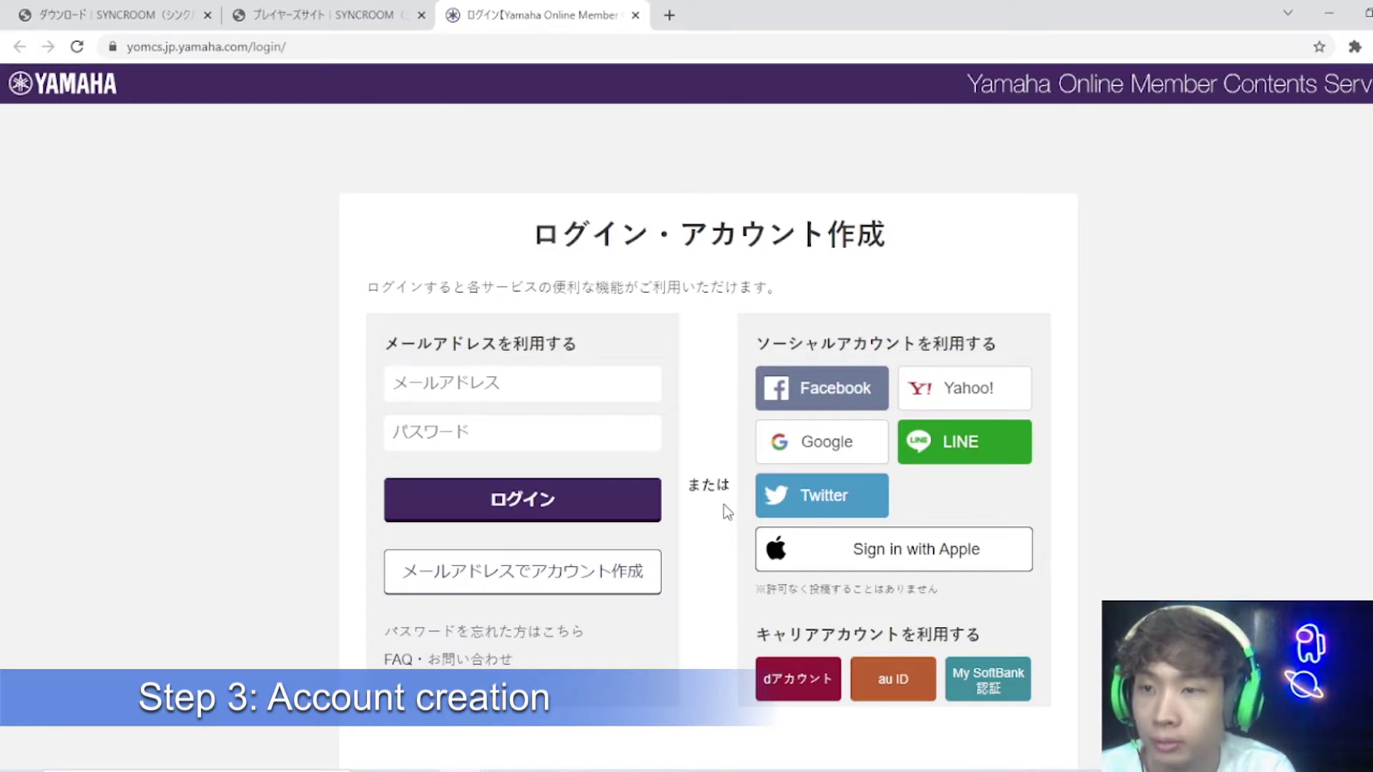
Step: Sign in to the Yamaha member account using the linked Facebook account
click(509, 379)
click(276, 428)
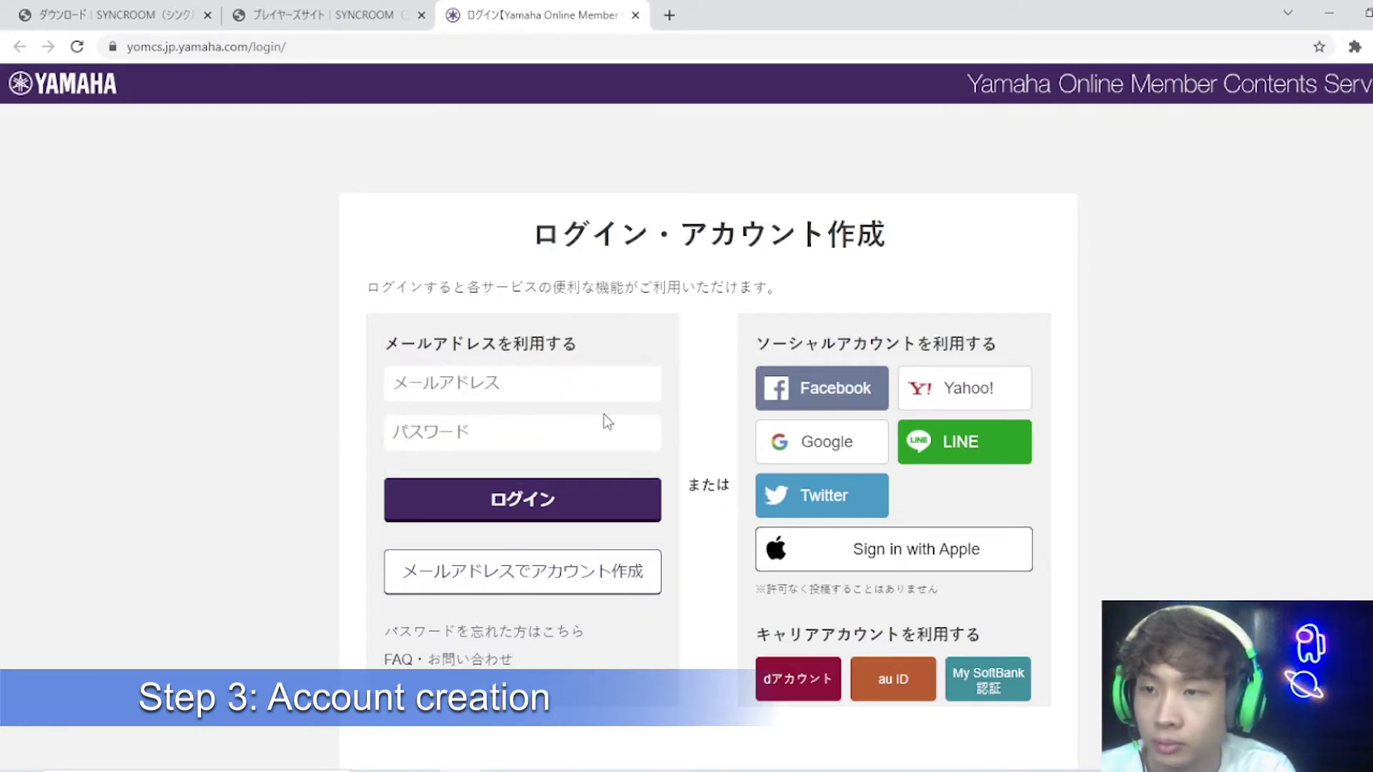
click(840, 392)
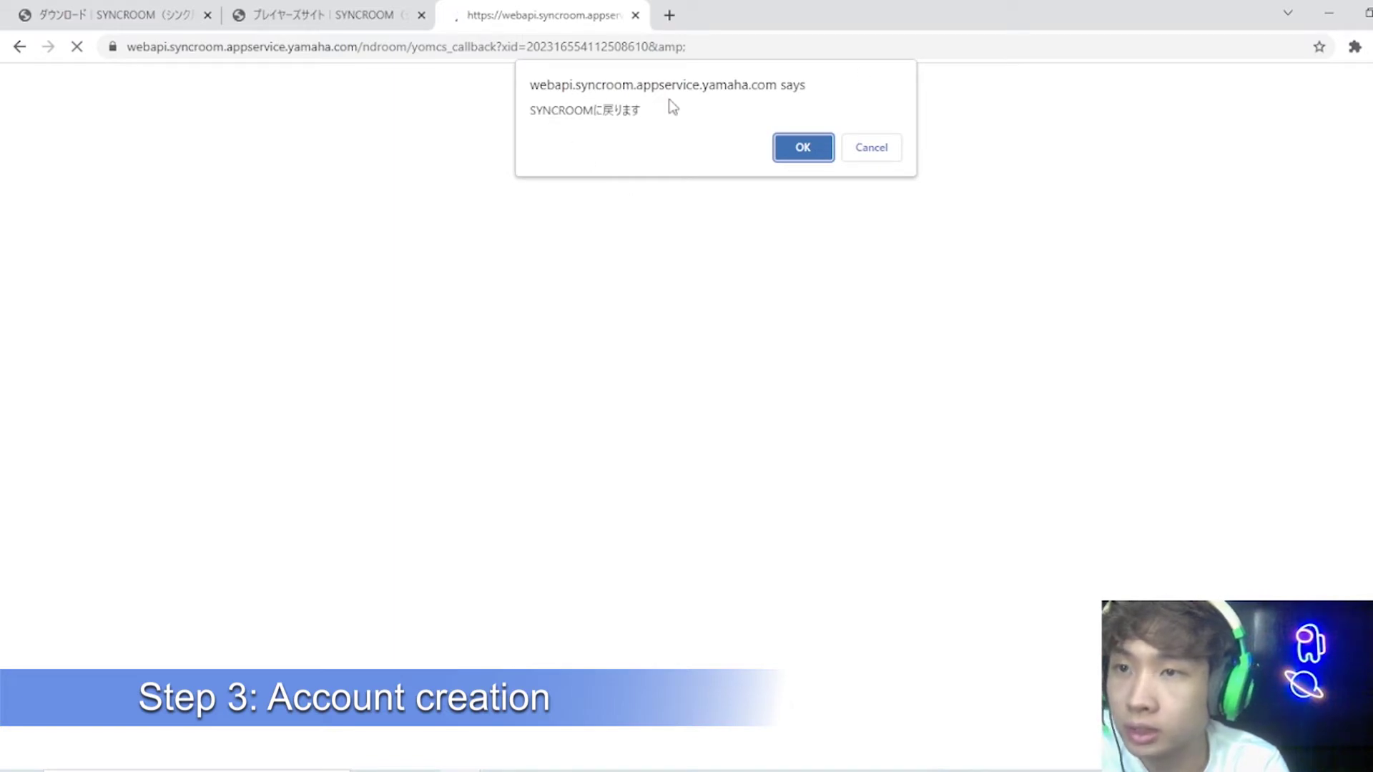
Step: Confirm the 'SYNCROOMに戻ります' prompt to bring back the signed-in SYNCROOM window
click(803, 148)
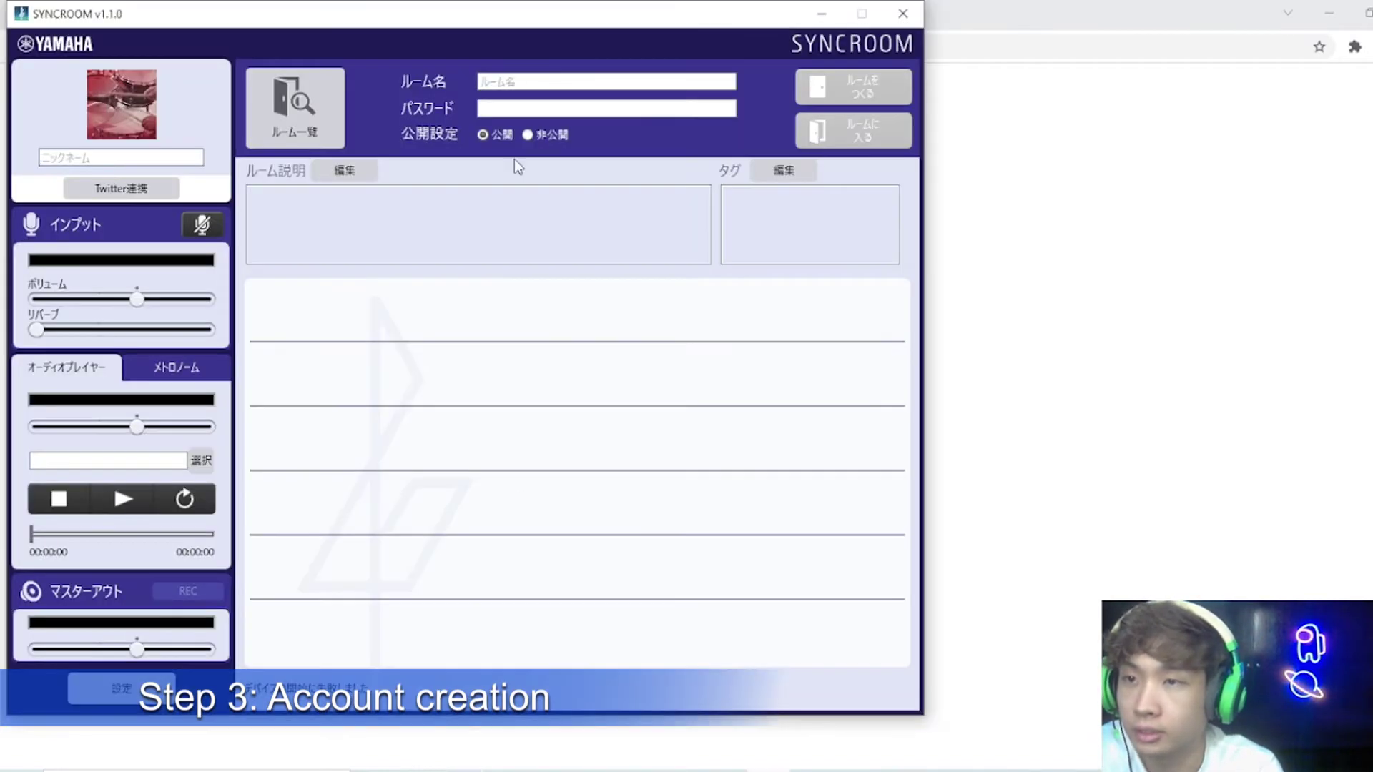
Step: Fill in placeholder room name and password, and enter a nickname
drag(536, 21, 678, 34)
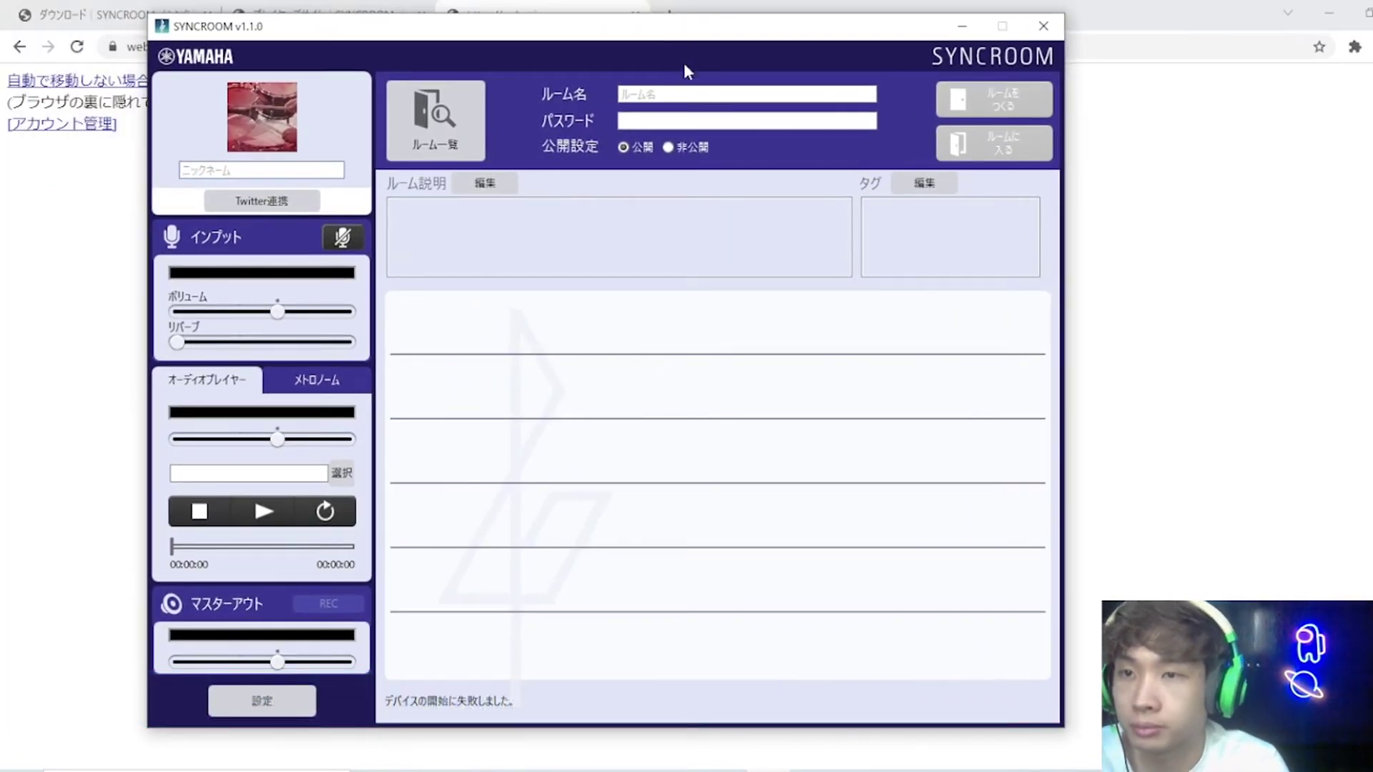
click(680, 98)
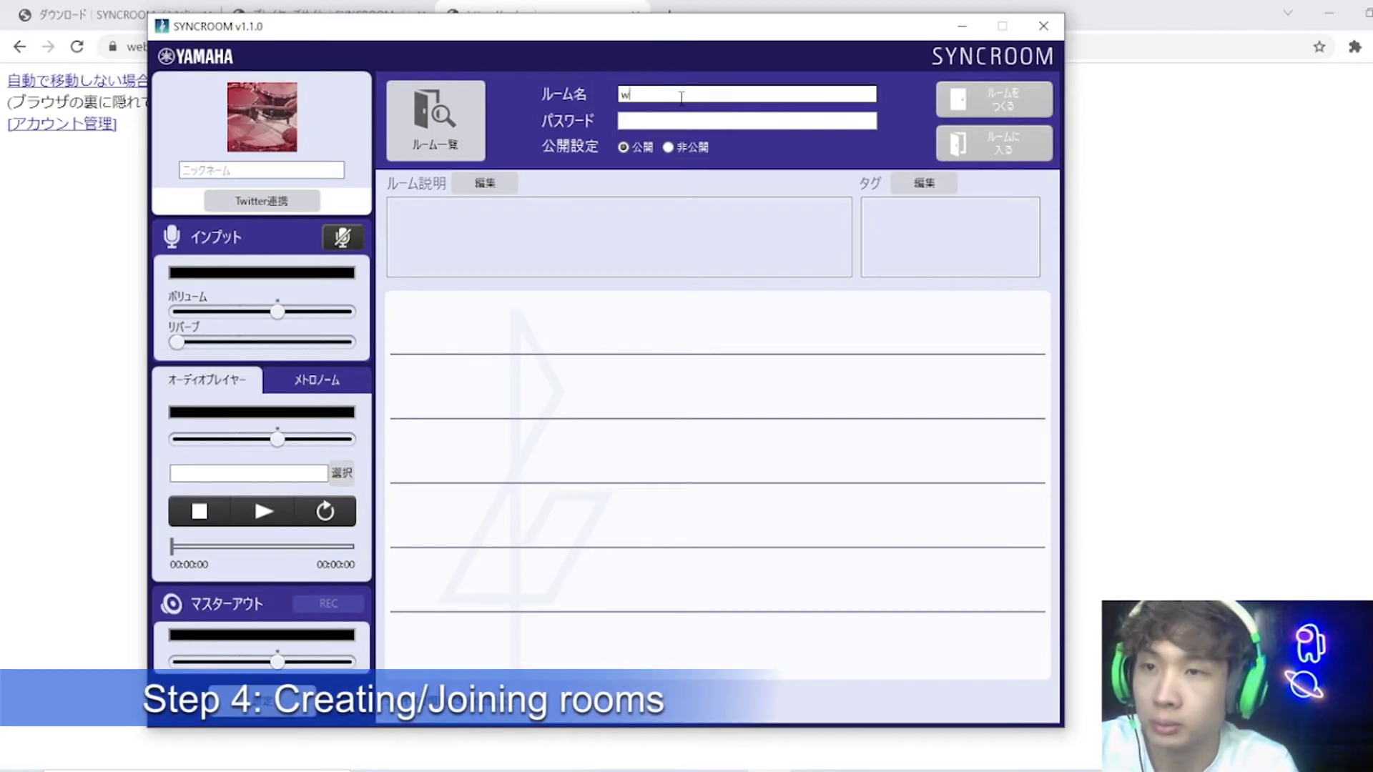
click(727, 121)
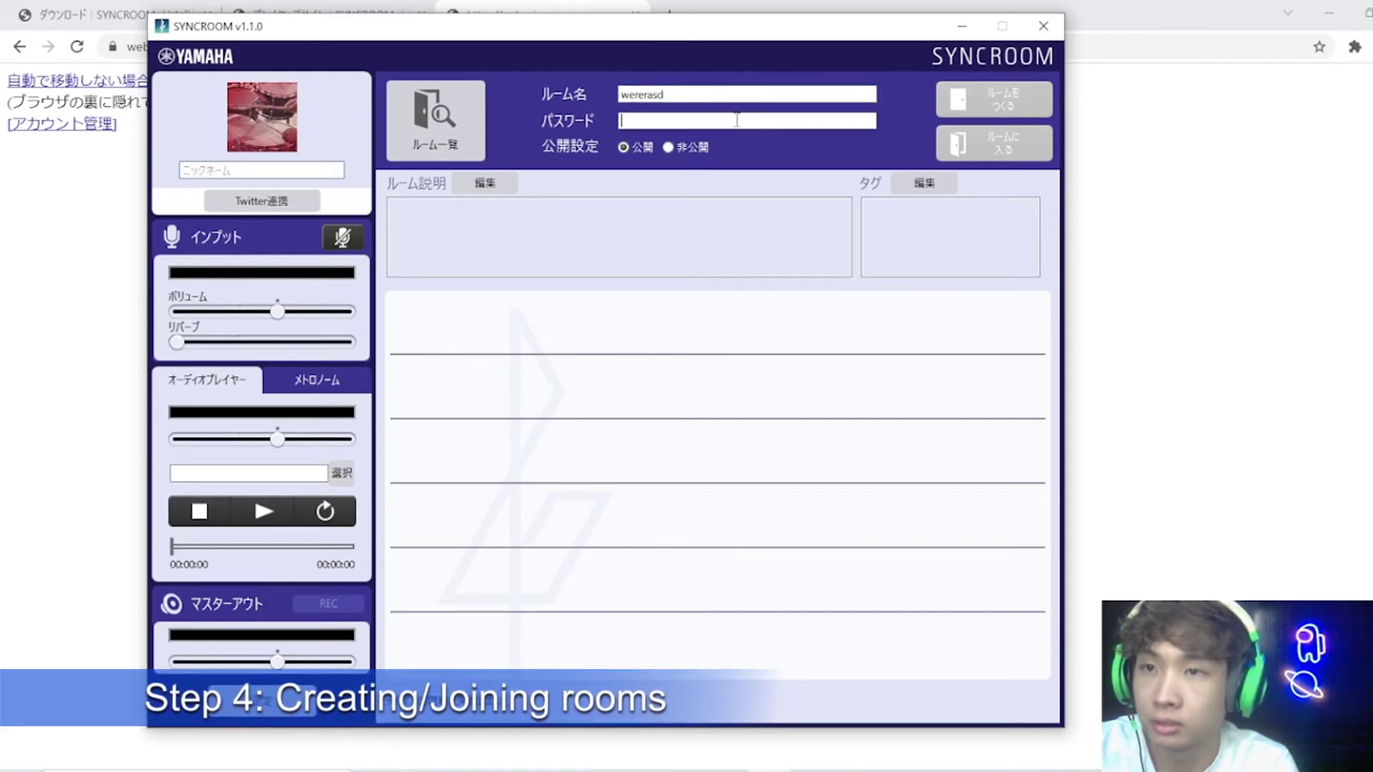
click(266, 170)
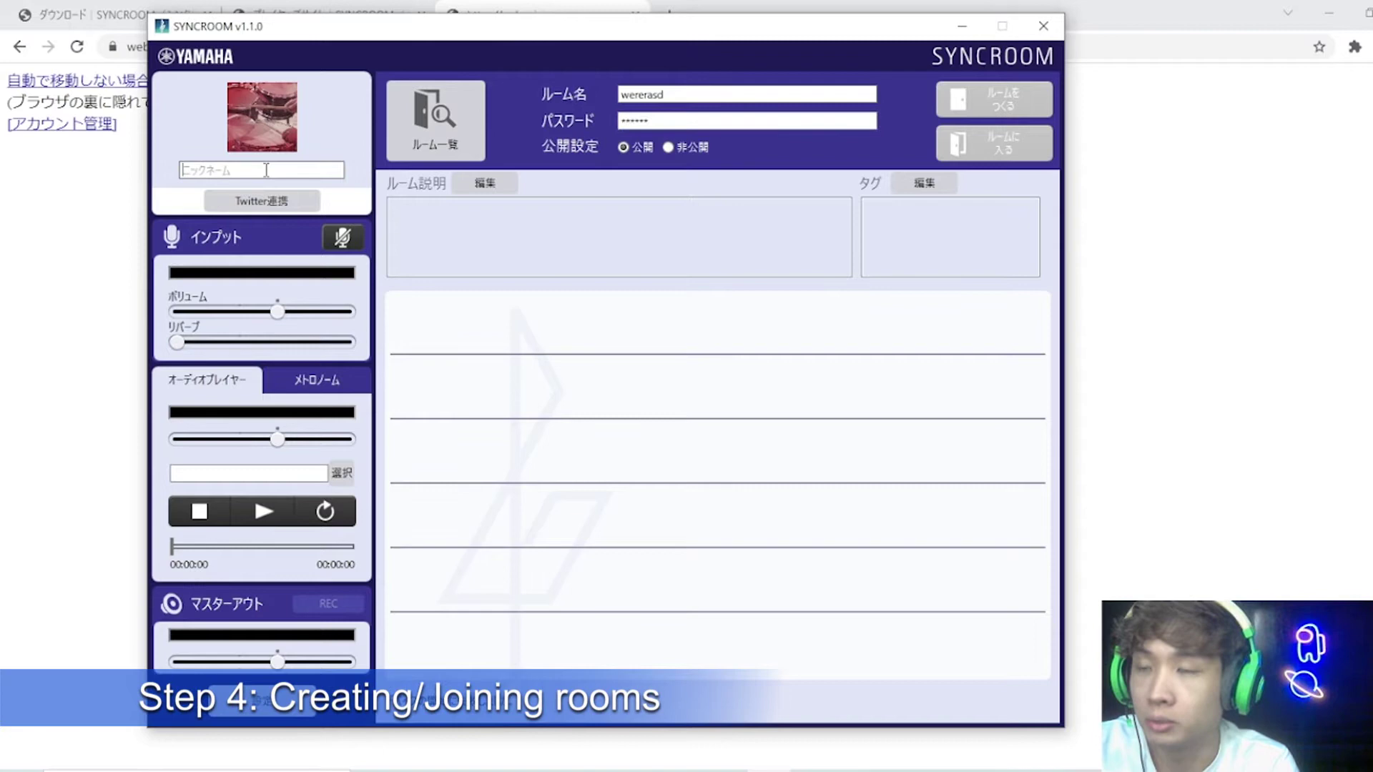
text(teejay)
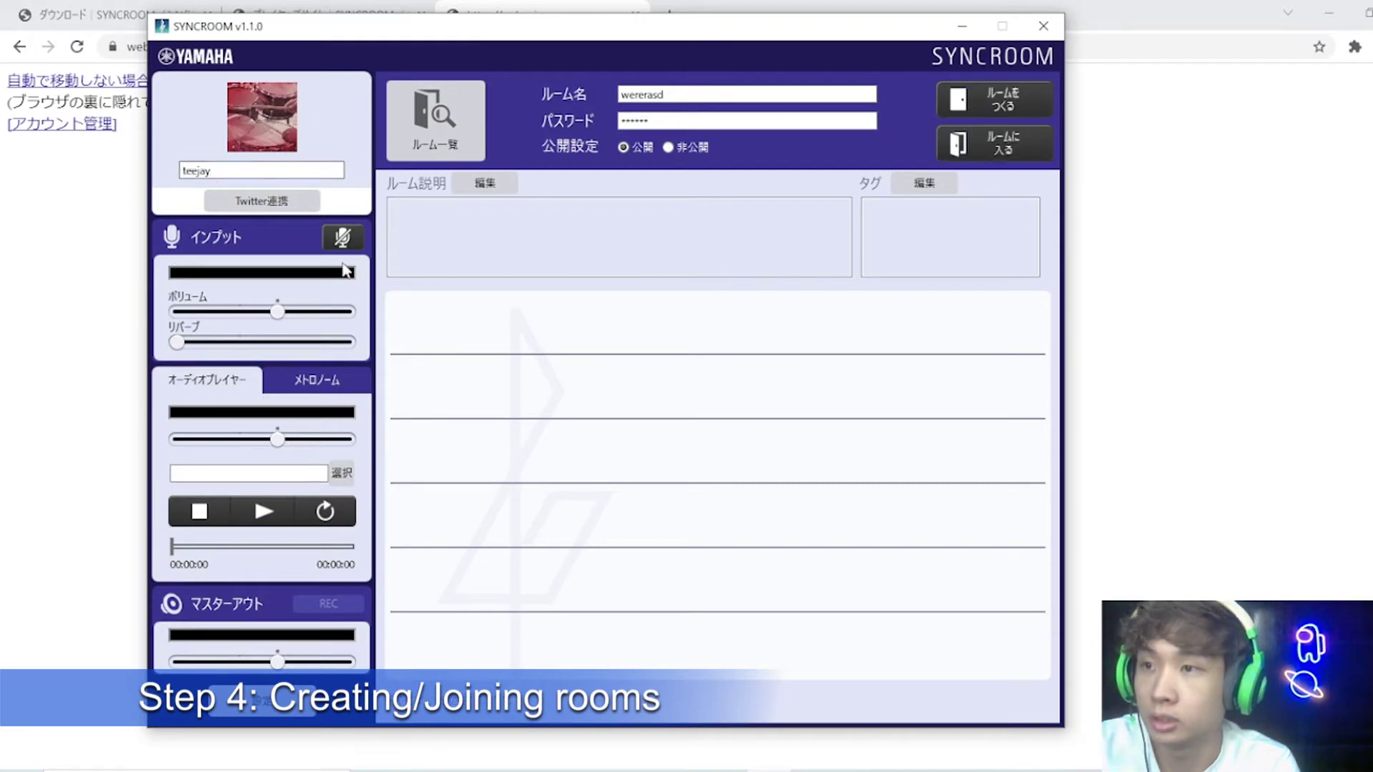
drag(228, 170, 160, 175)
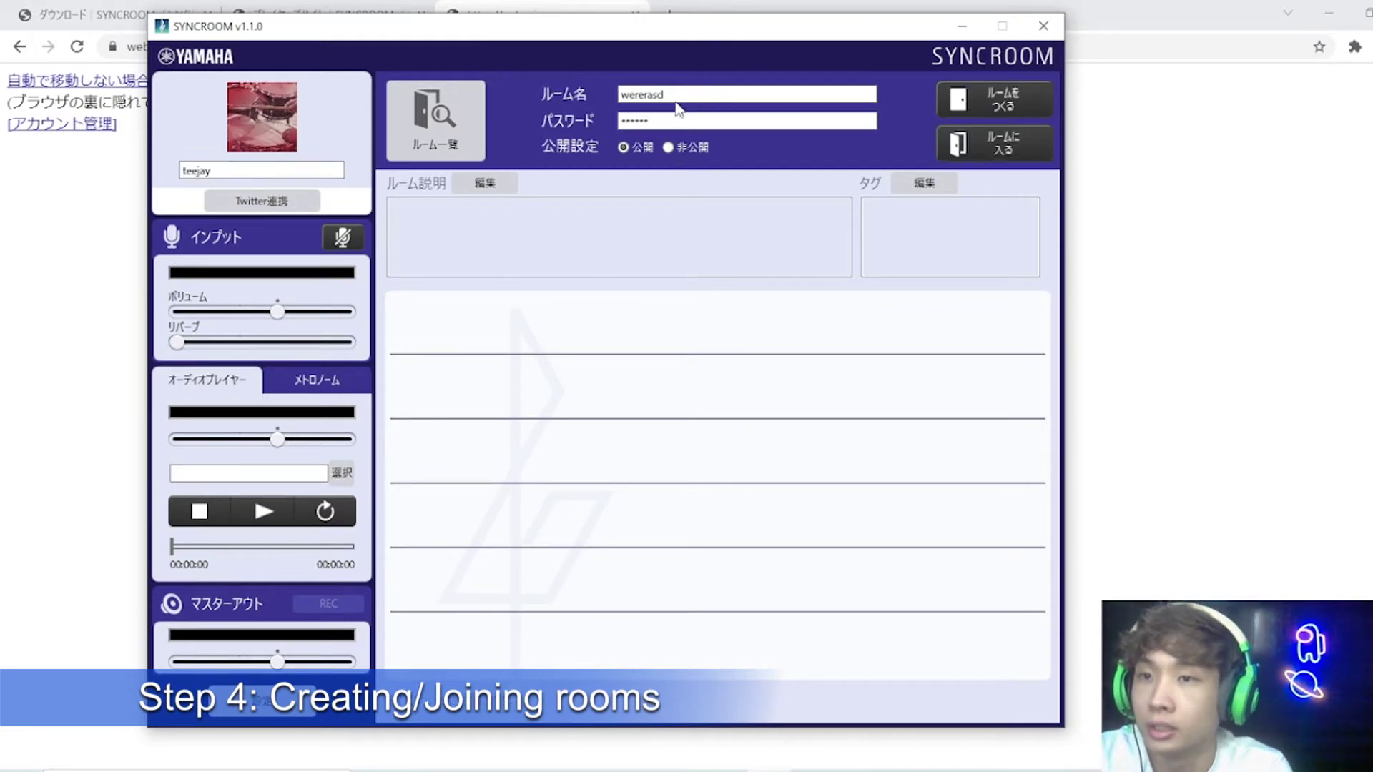
Step: Change the room name to 'test room', leaving visibility public
drag(673, 99, 538, 91)
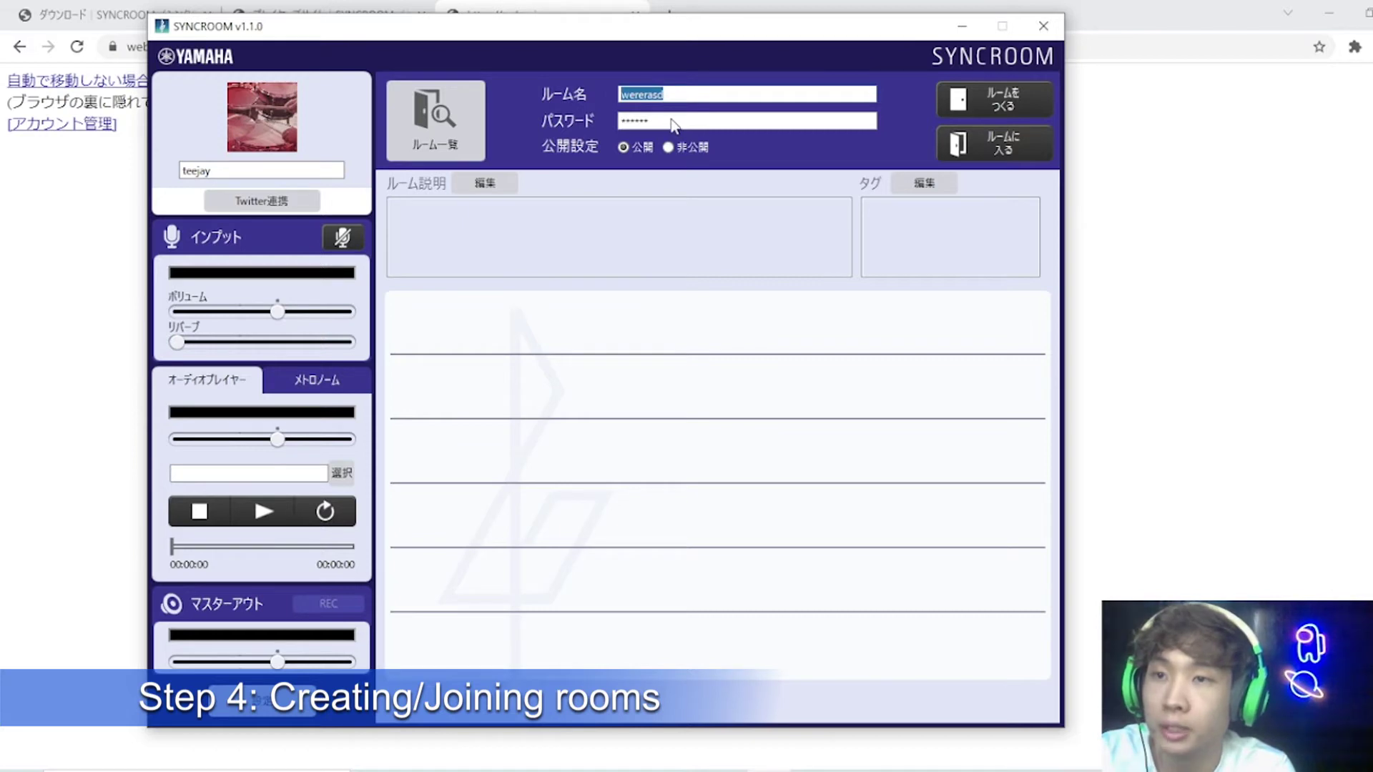
drag(674, 126, 554, 121)
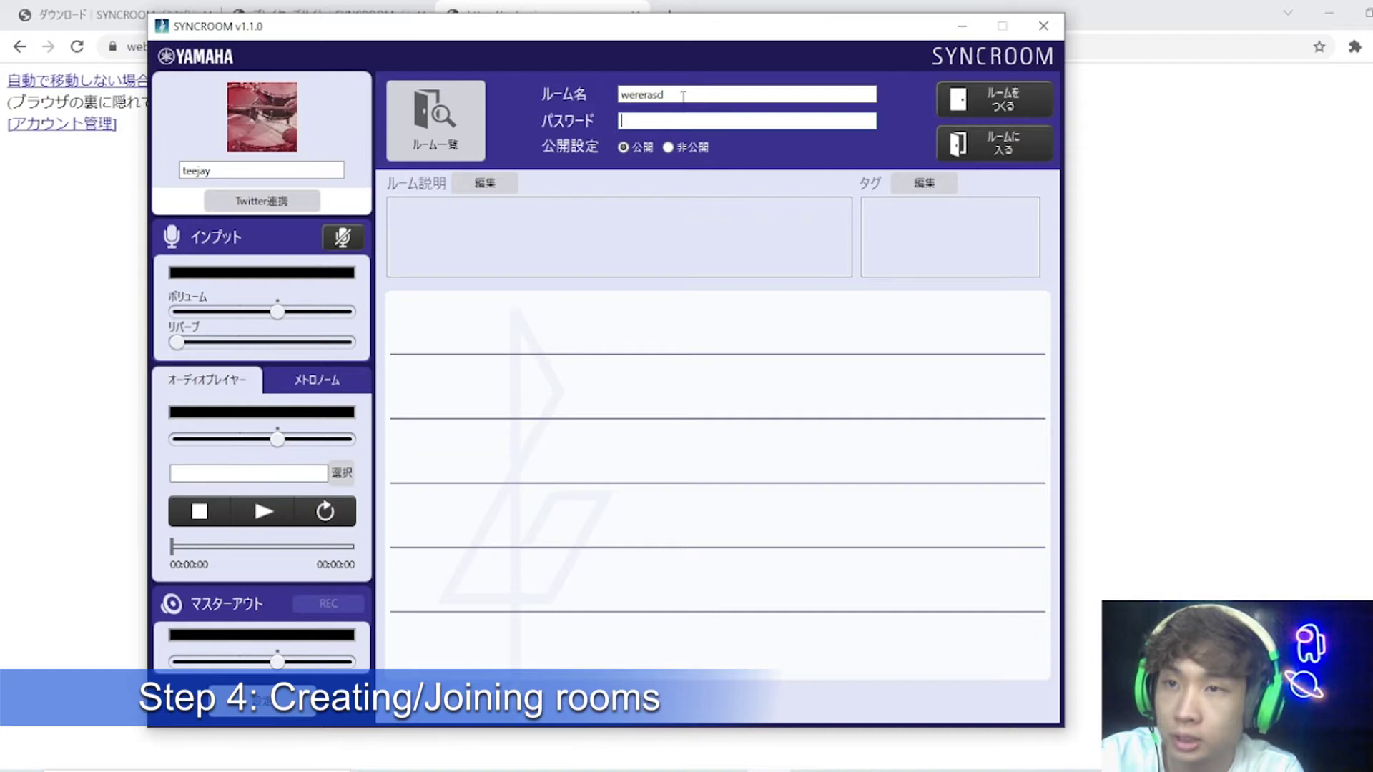
key(shift+Tab)
text(test)
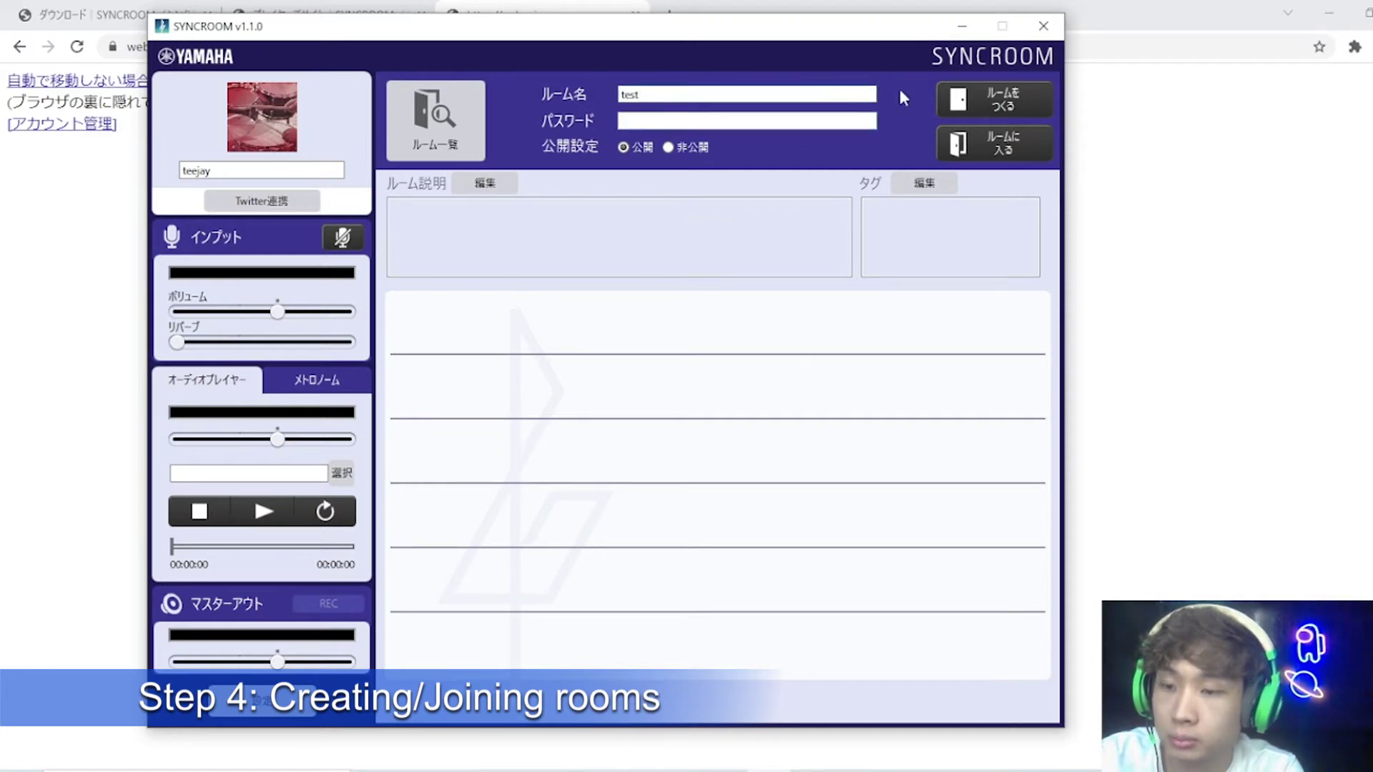
key(Tab)
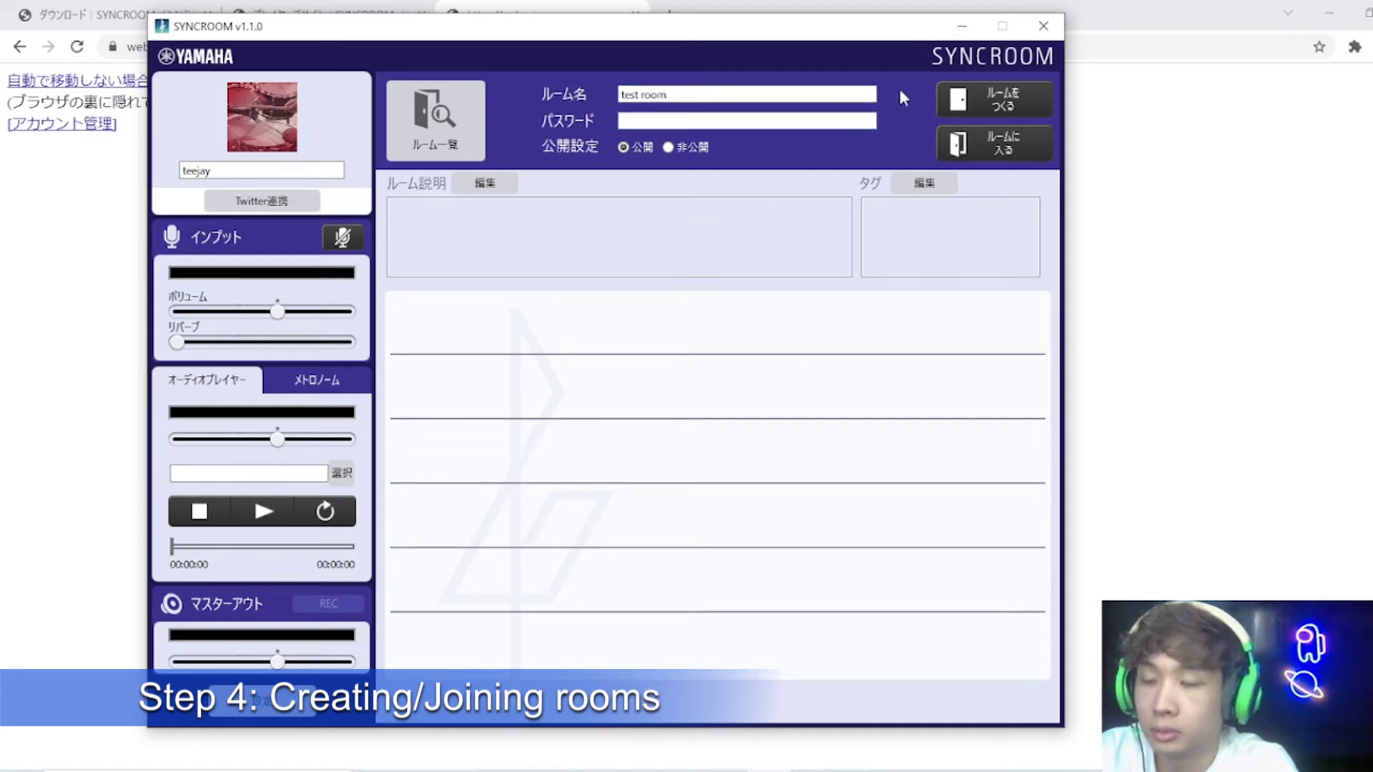
Step: Create and enter the public room 'test room'
click(967, 106)
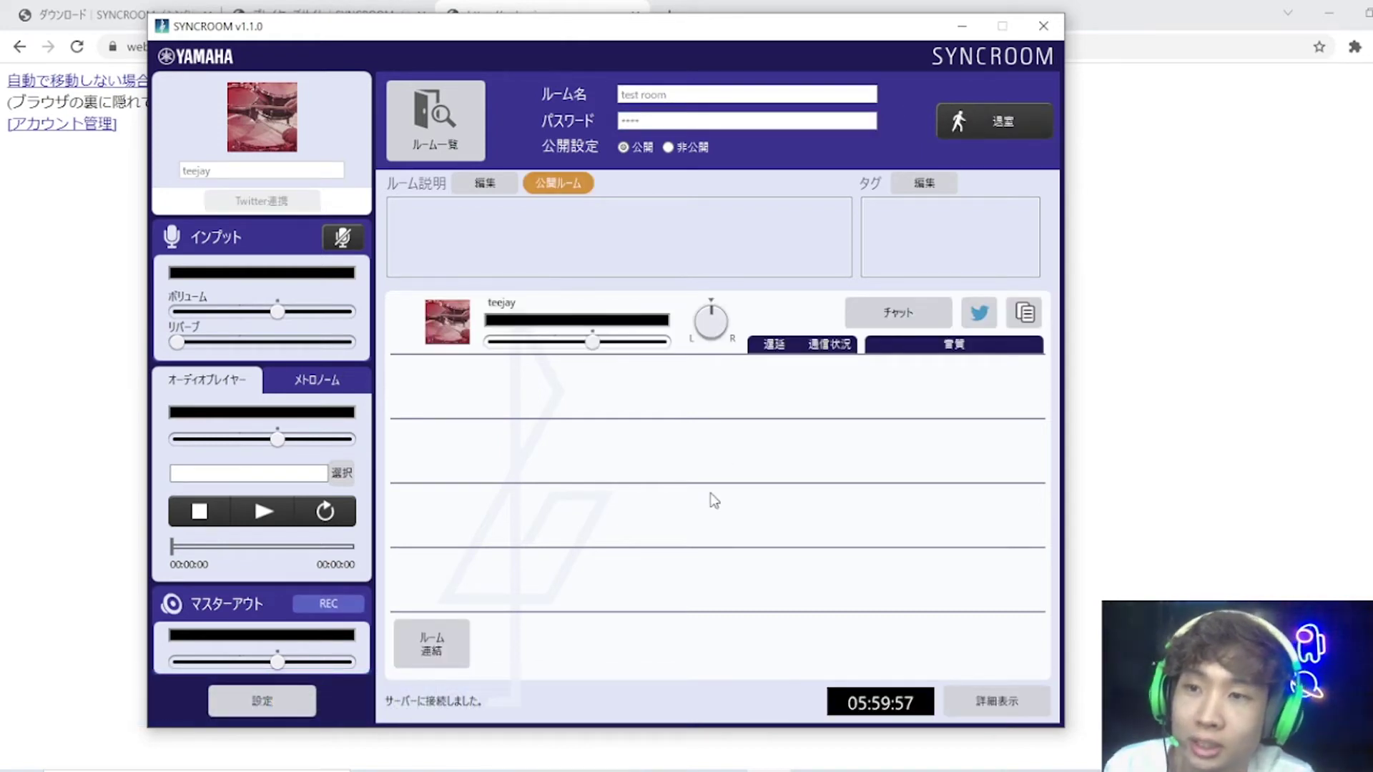
Step: Use WASAPI shared mode with the High Definition Audio microphone and headphones
click(263, 706)
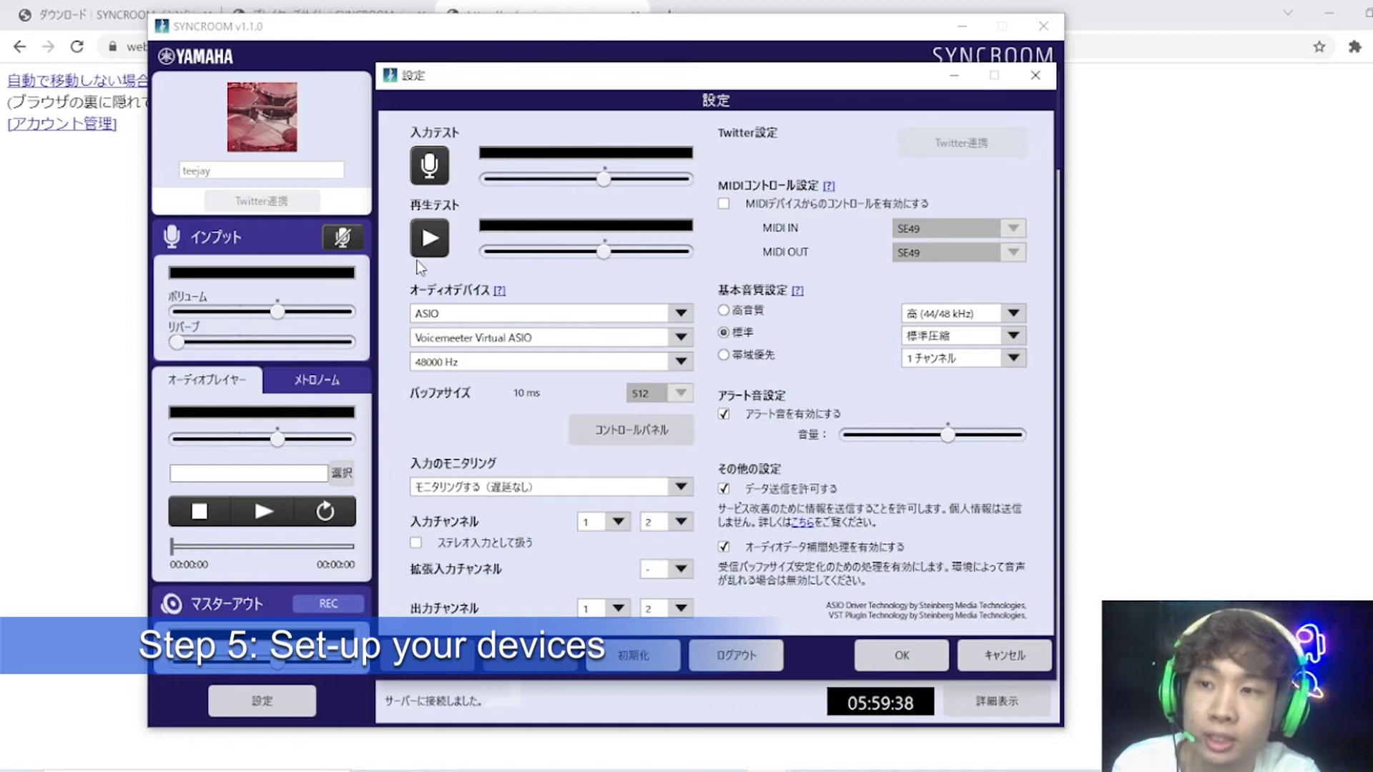
click(468, 318)
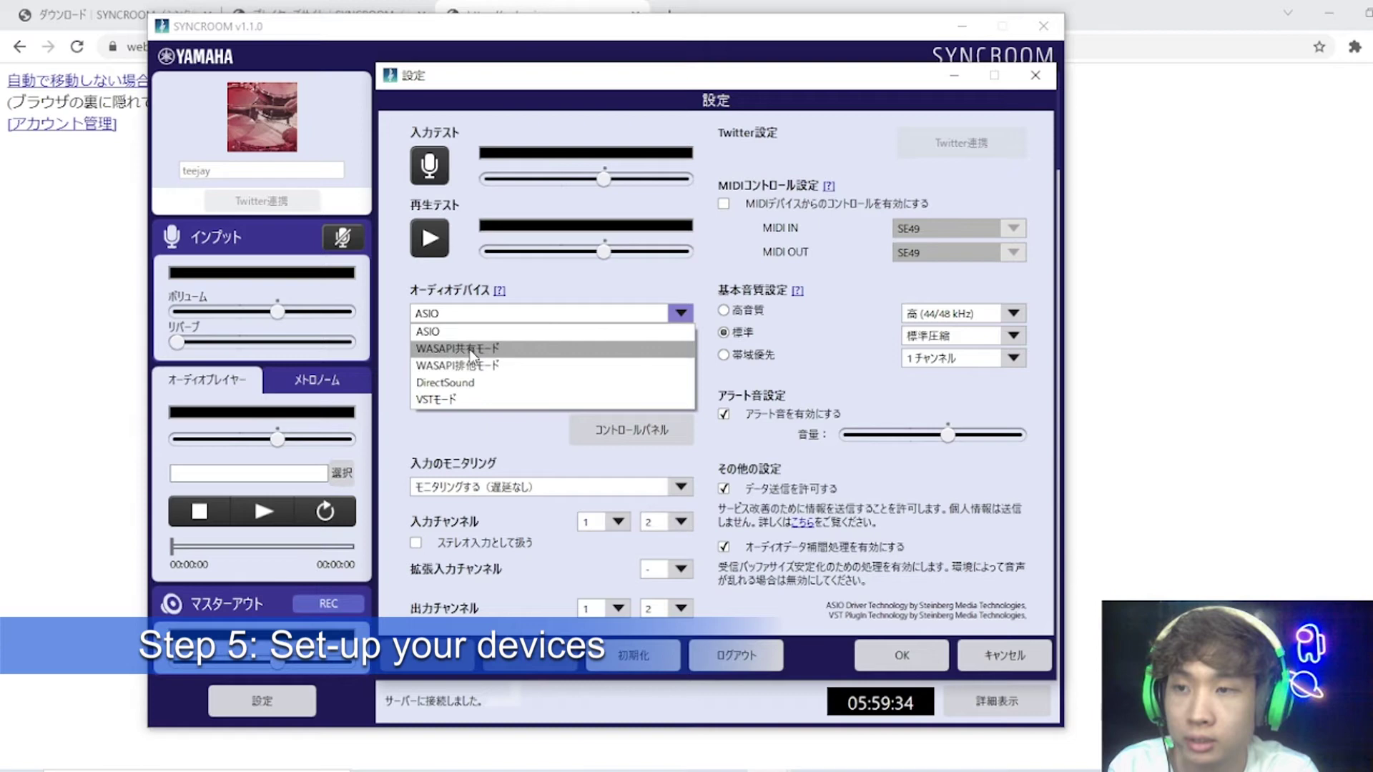
click(437, 350)
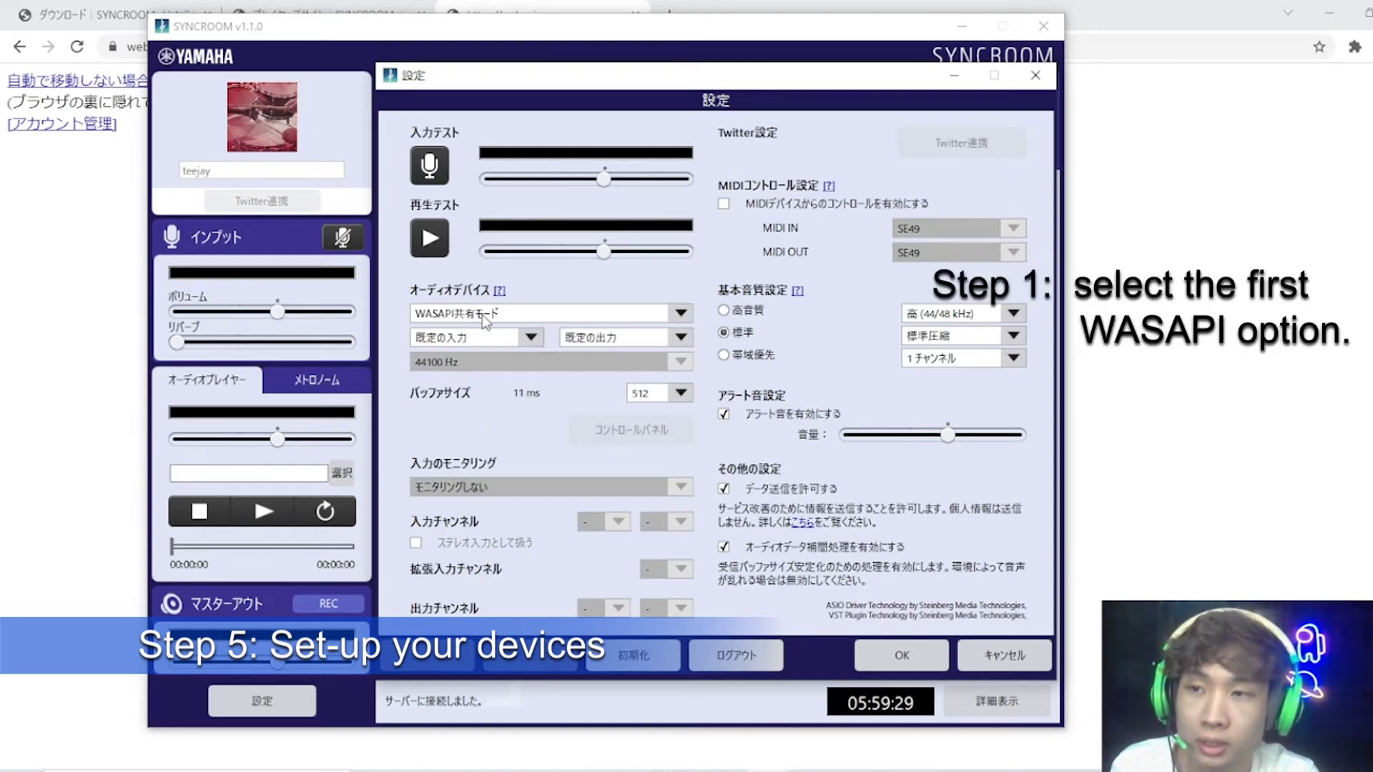
click(496, 343)
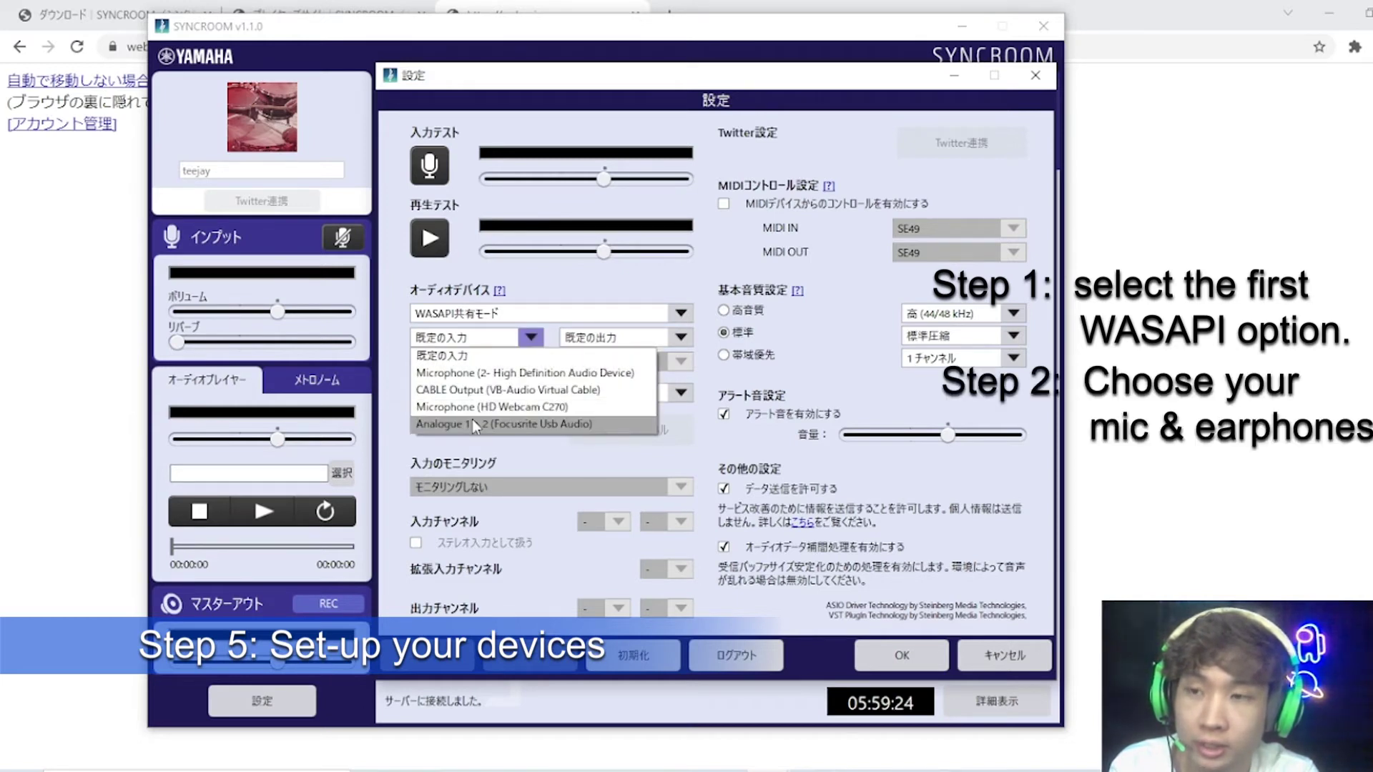
click(578, 377)
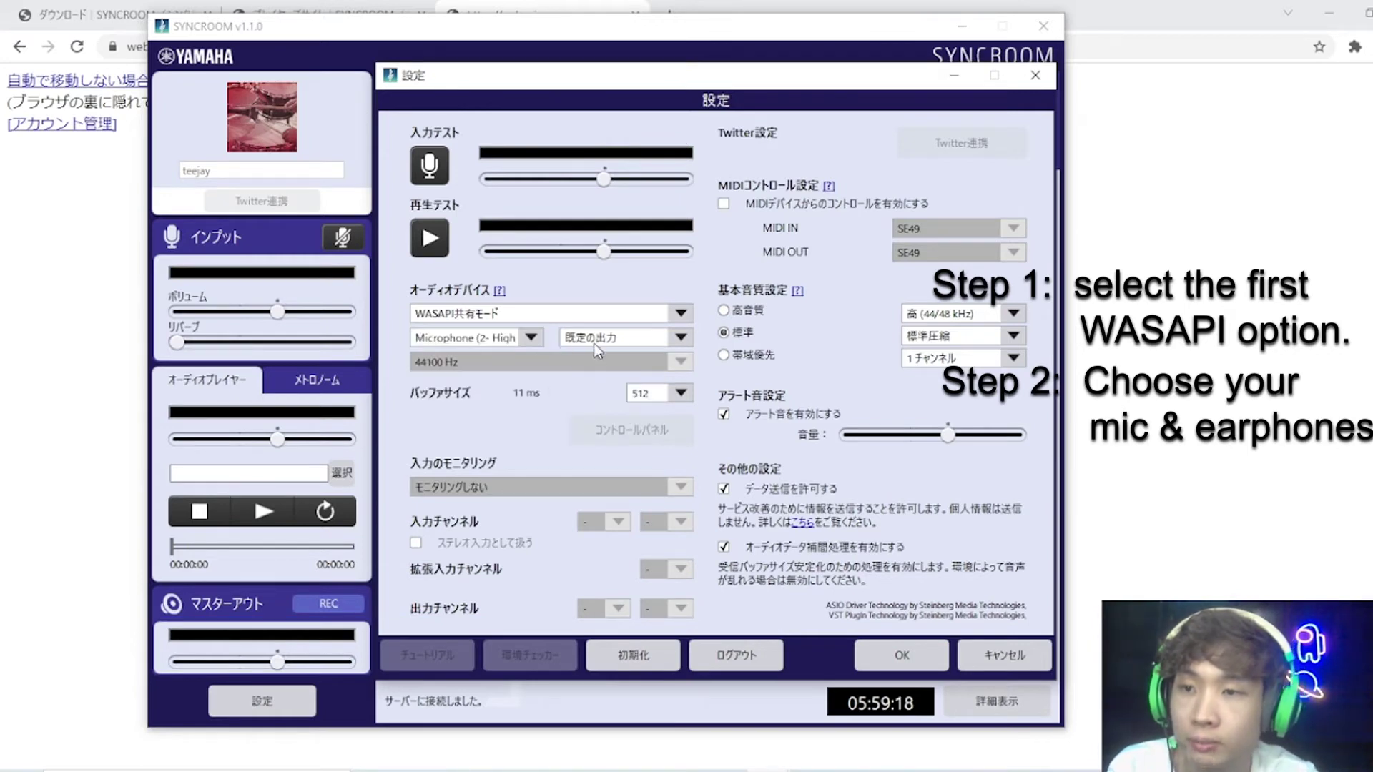
click(597, 348)
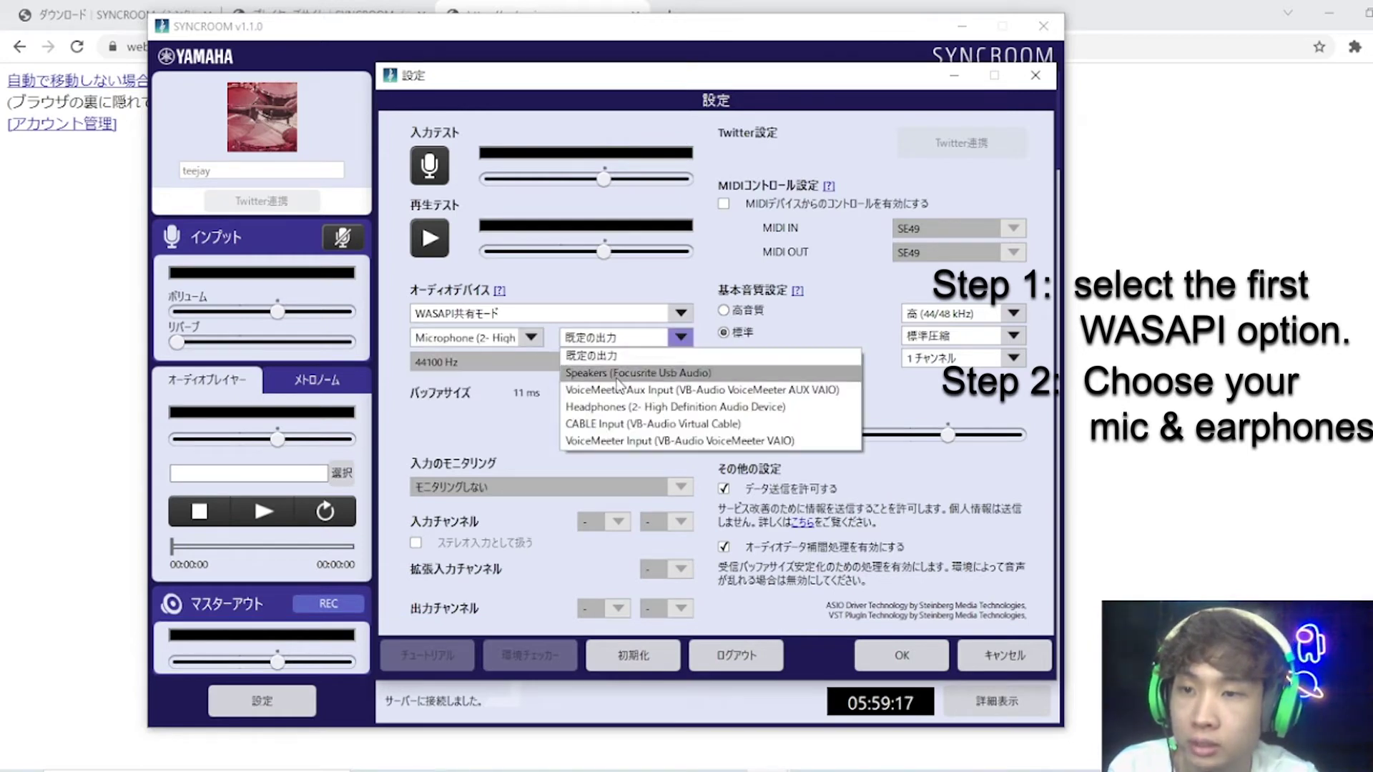
click(665, 408)
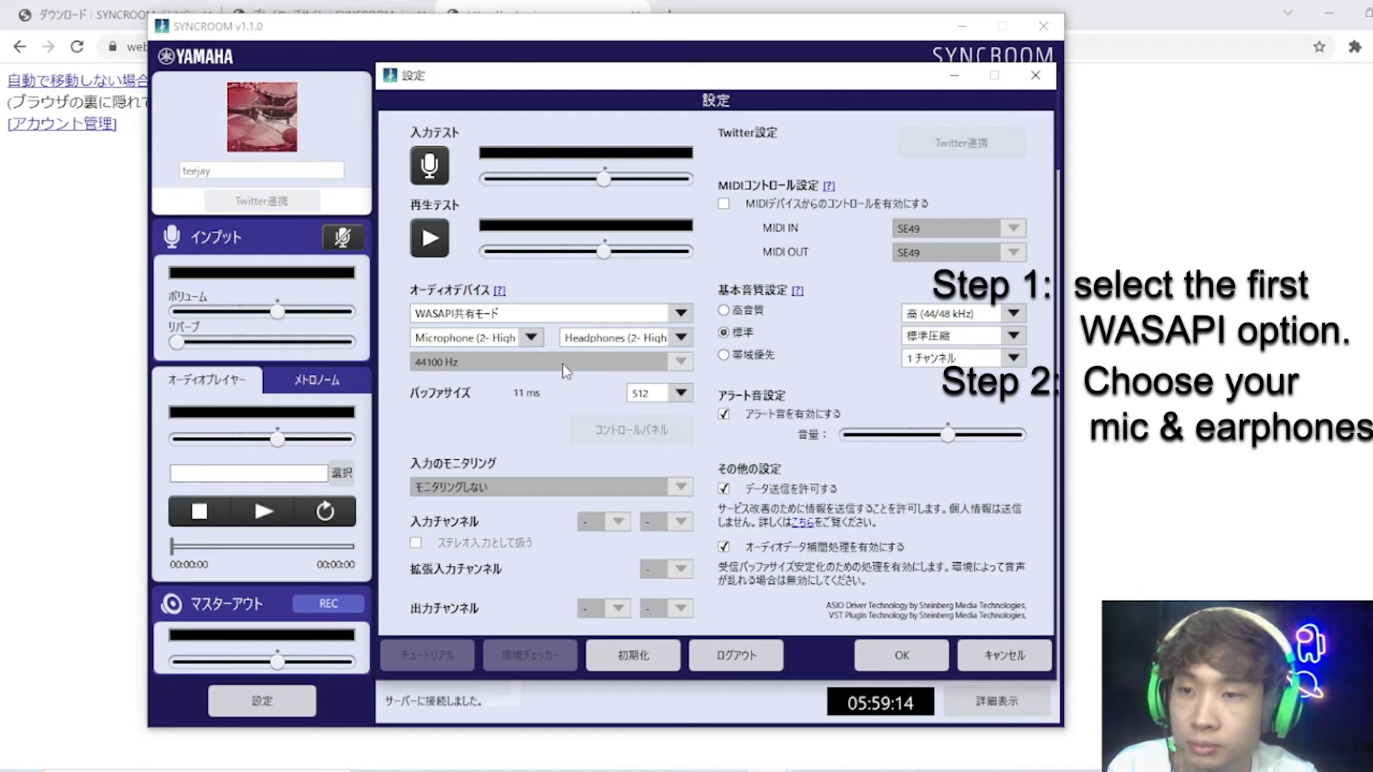
Step: Set the buffer size to 512 (11 ms)
click(649, 394)
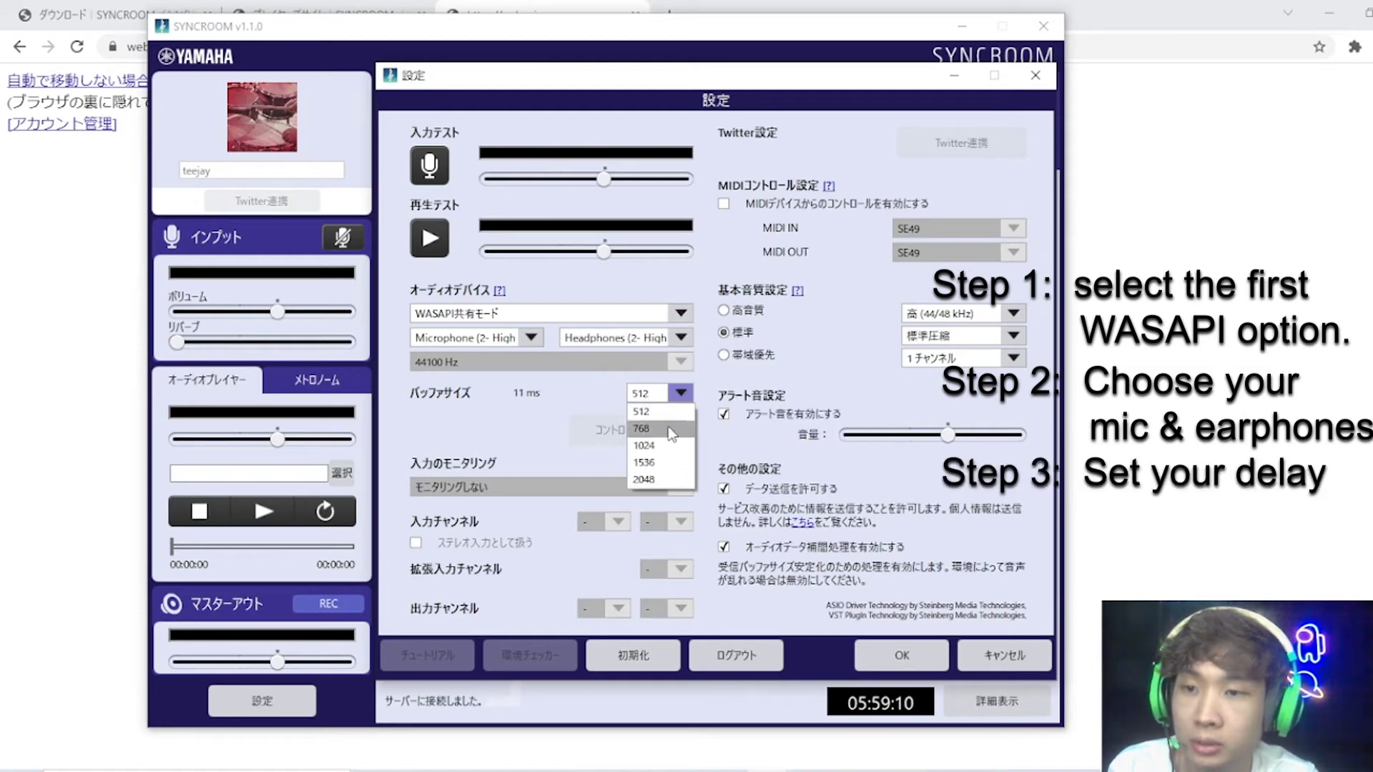
click(665, 487)
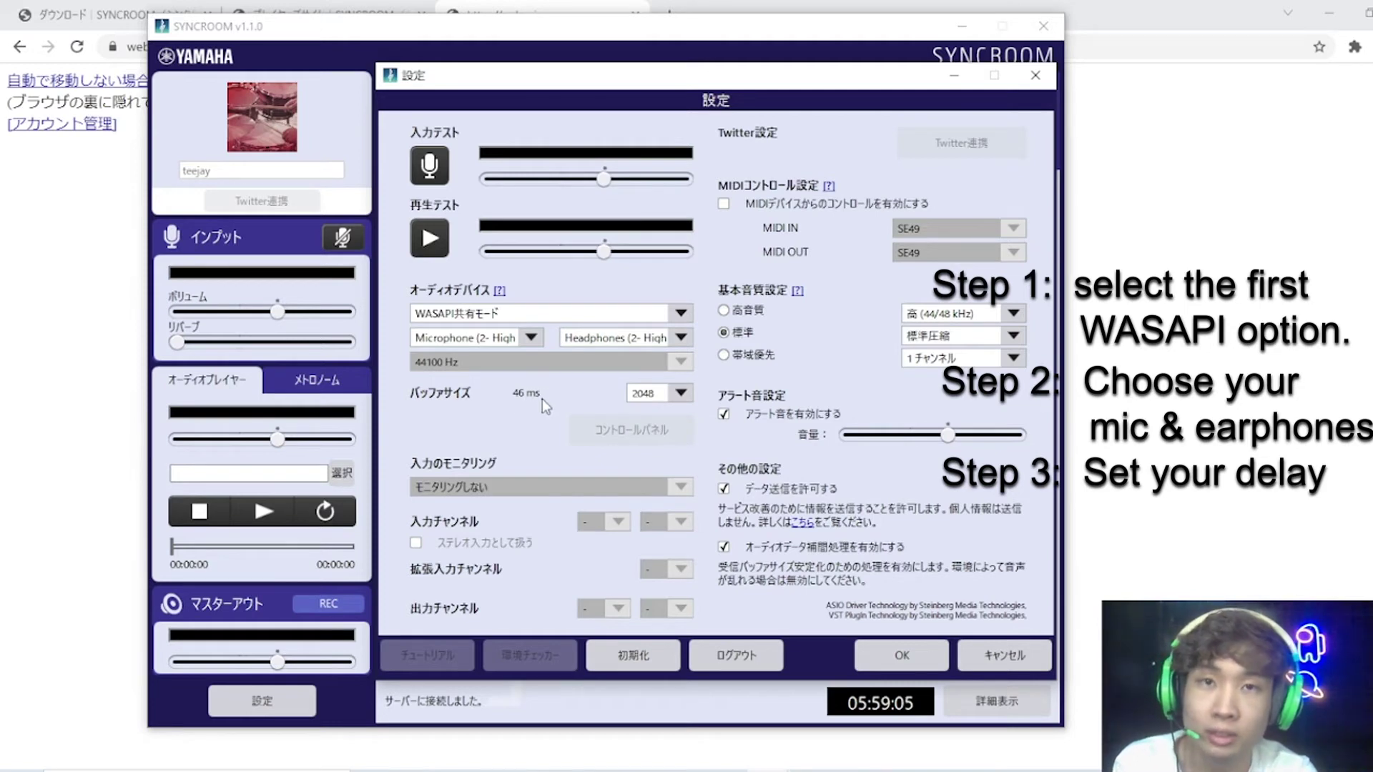
click(650, 394)
click(659, 412)
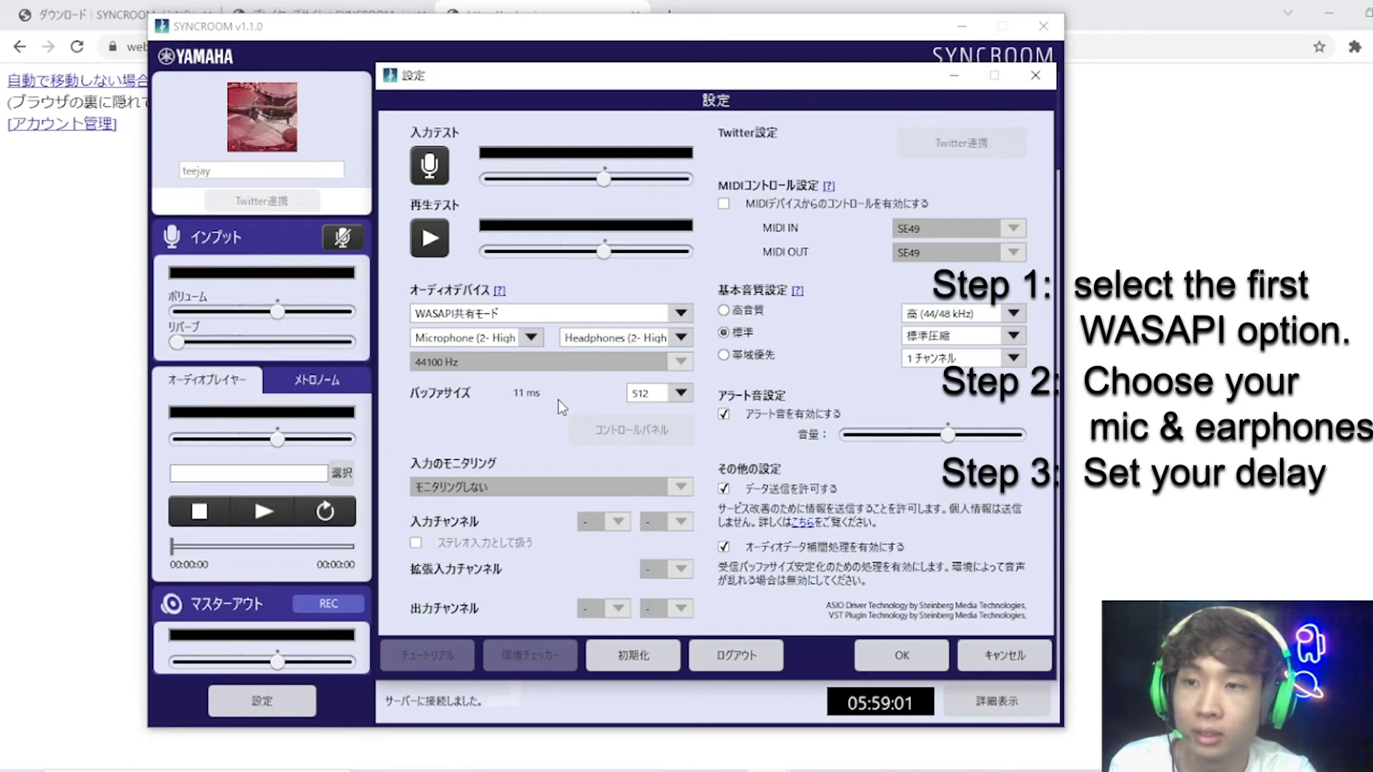
Step: Play the test sound and lower the playback test volume slightly
click(431, 246)
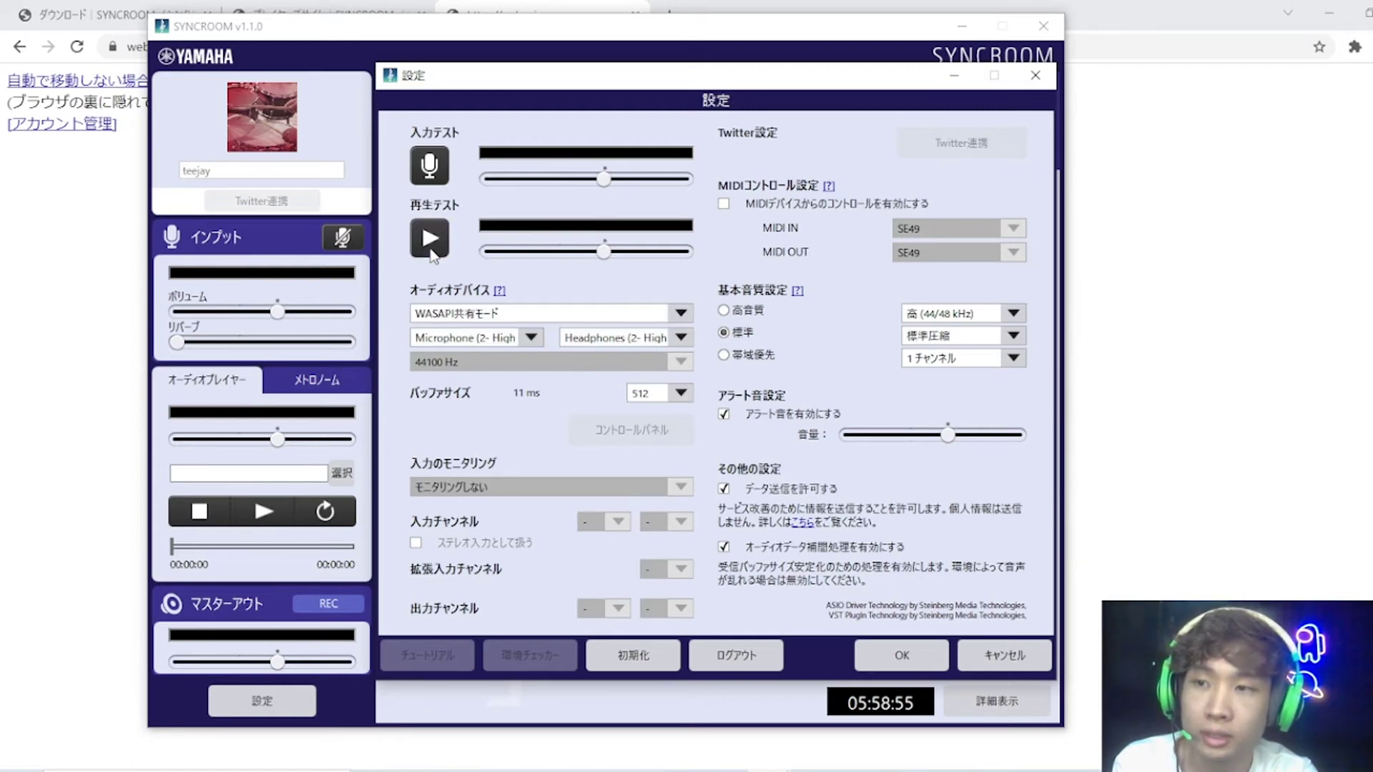
drag(605, 252, 580, 251)
click(443, 250)
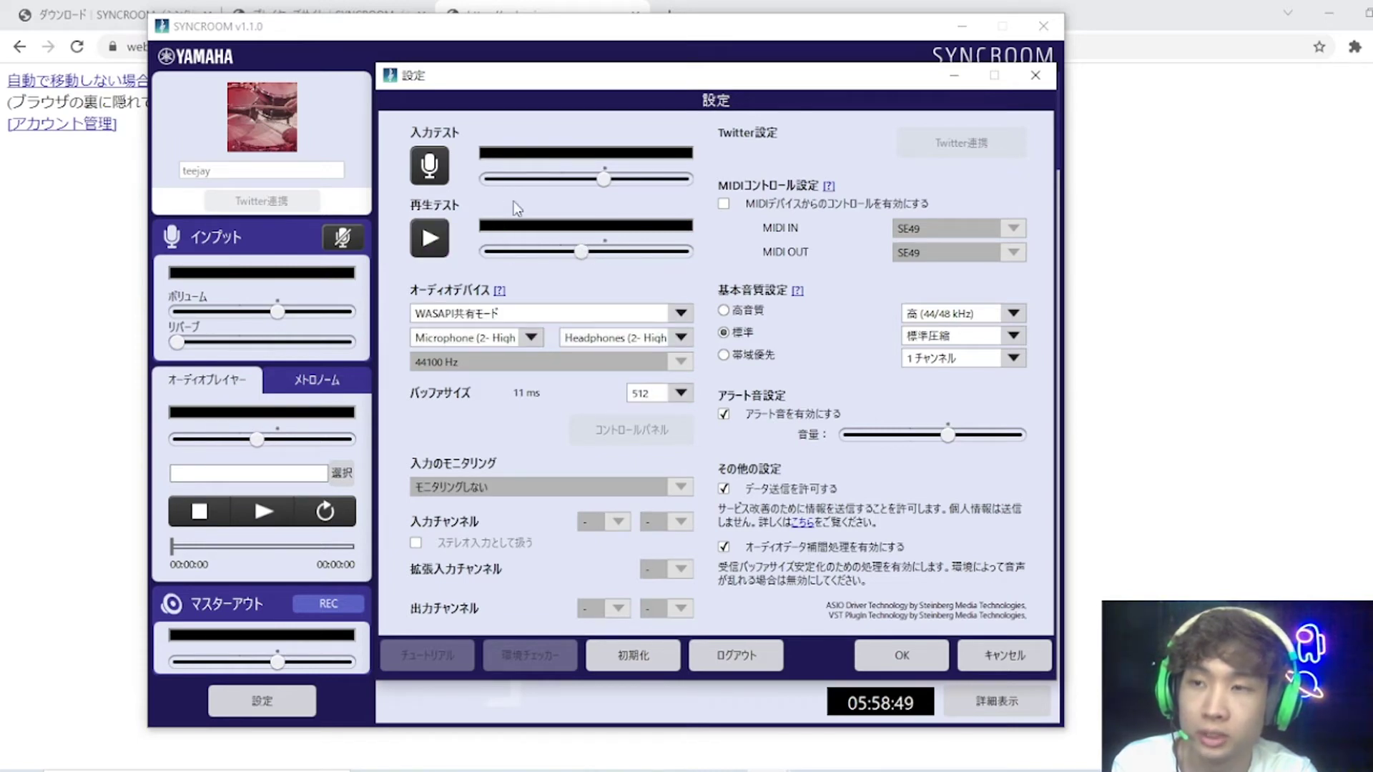
Step: Run the microphone input test, turn the input volume down slightly, and stop it
click(432, 172)
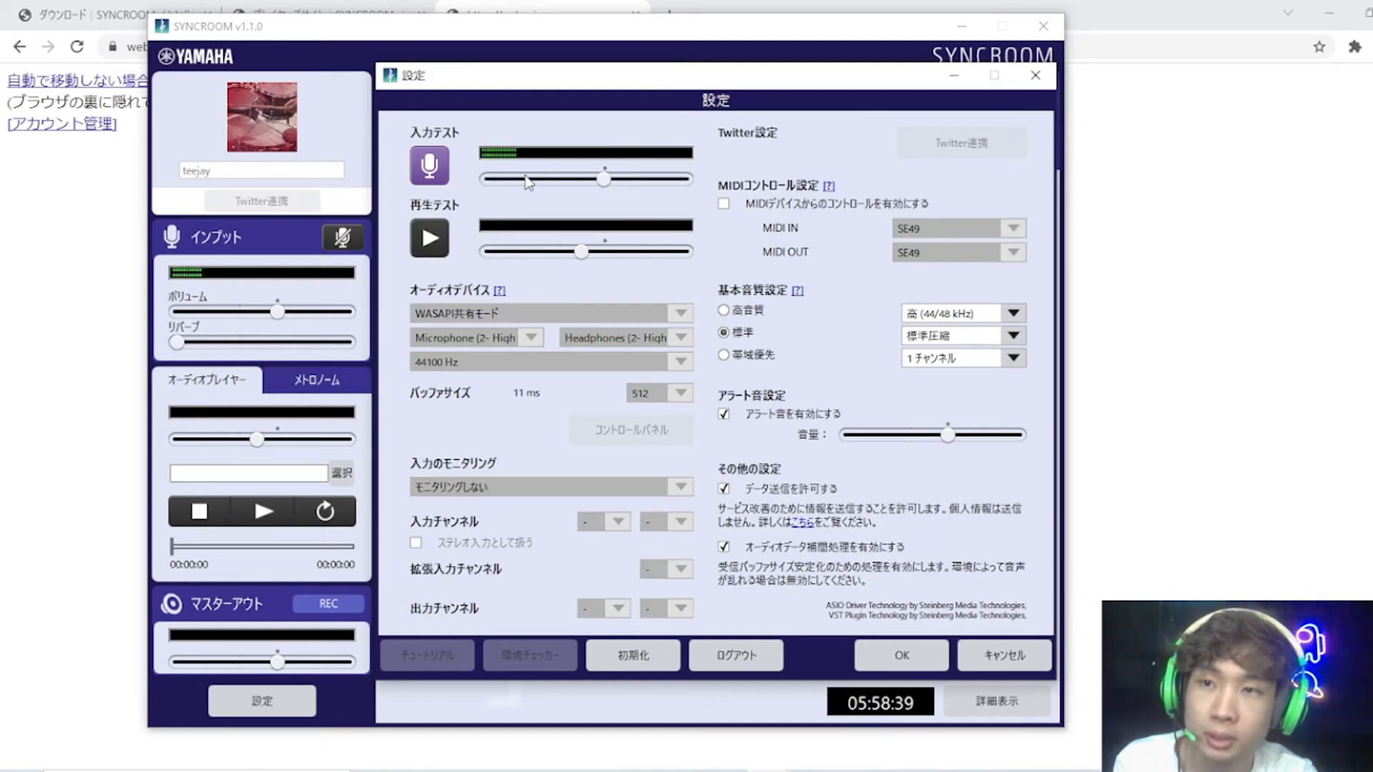
mouse_move(597, 181)
mouse_down()
mouse_move(523, 182)
mouse_move(608, 184)
mouse_up()
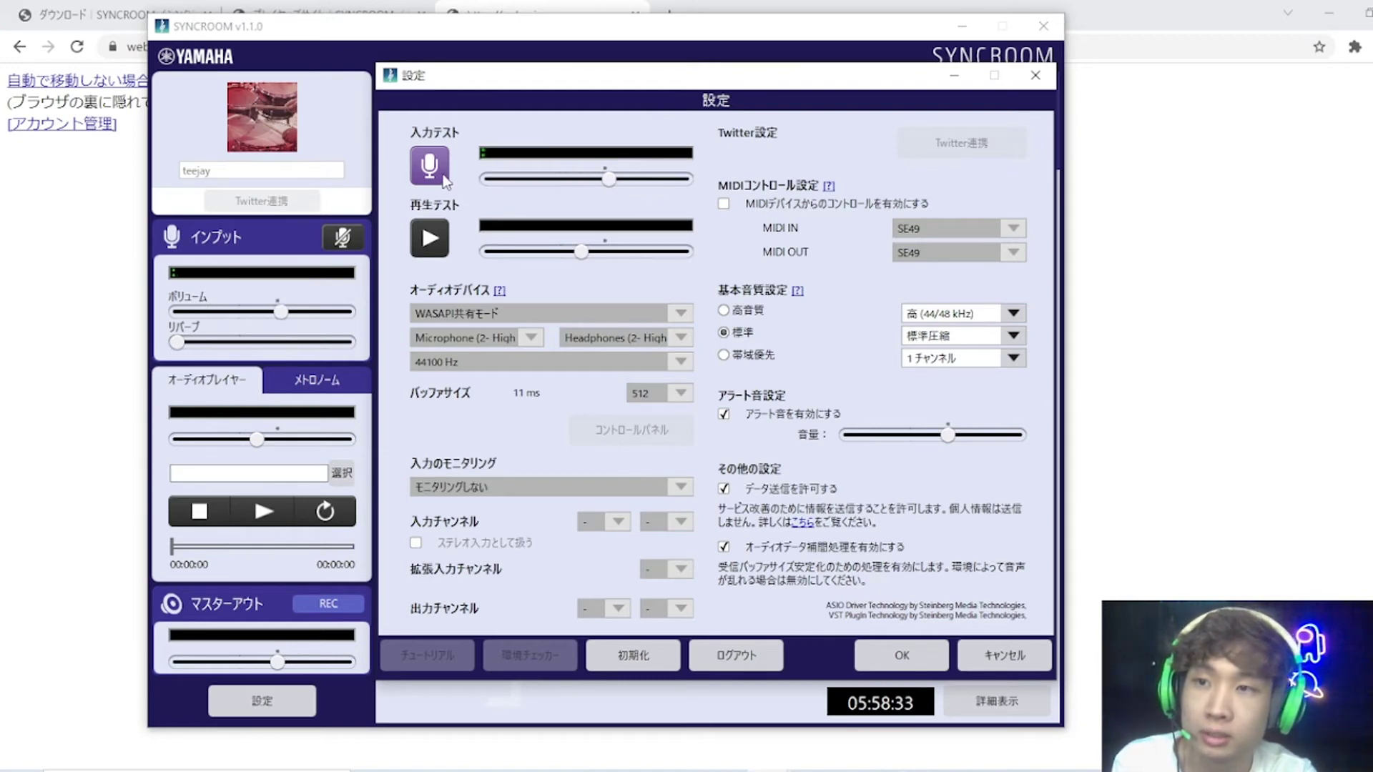
drag(606, 182, 598, 182)
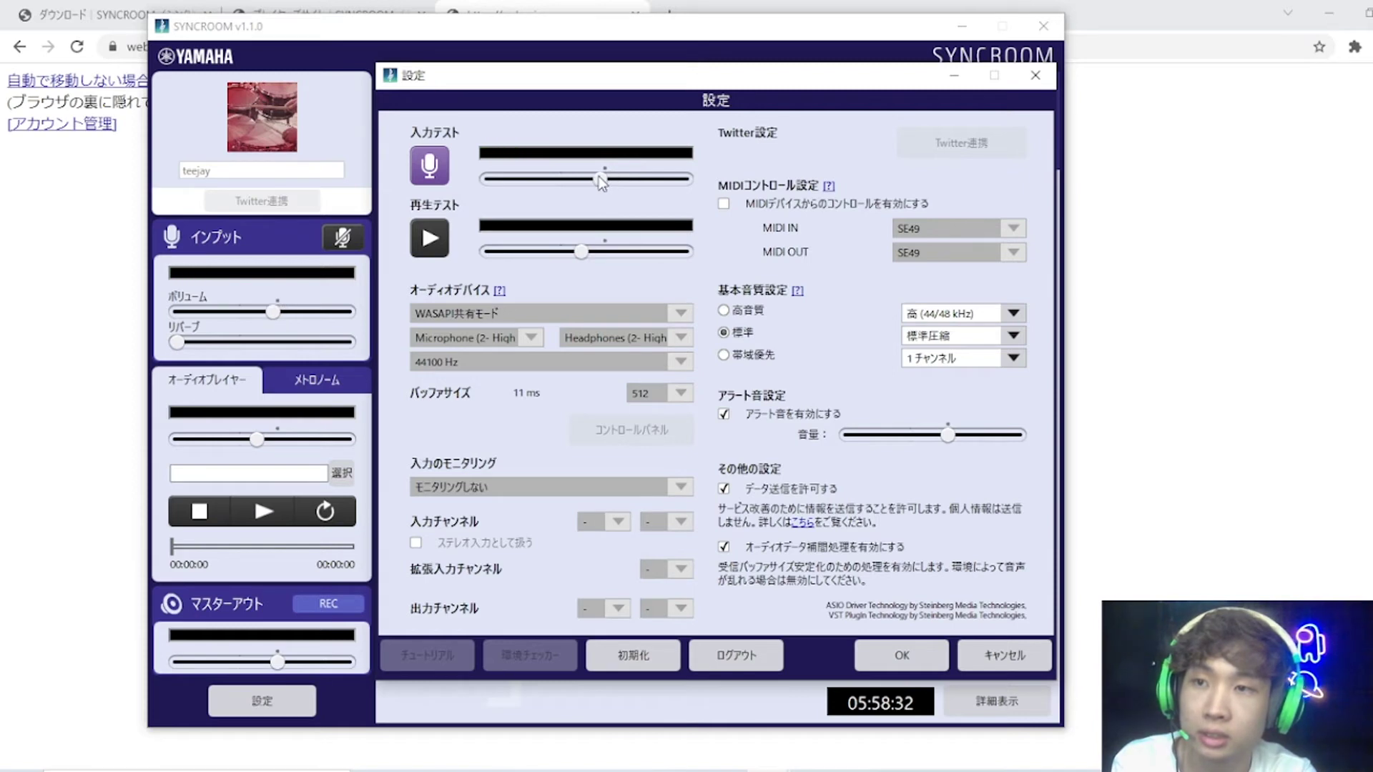
click(431, 168)
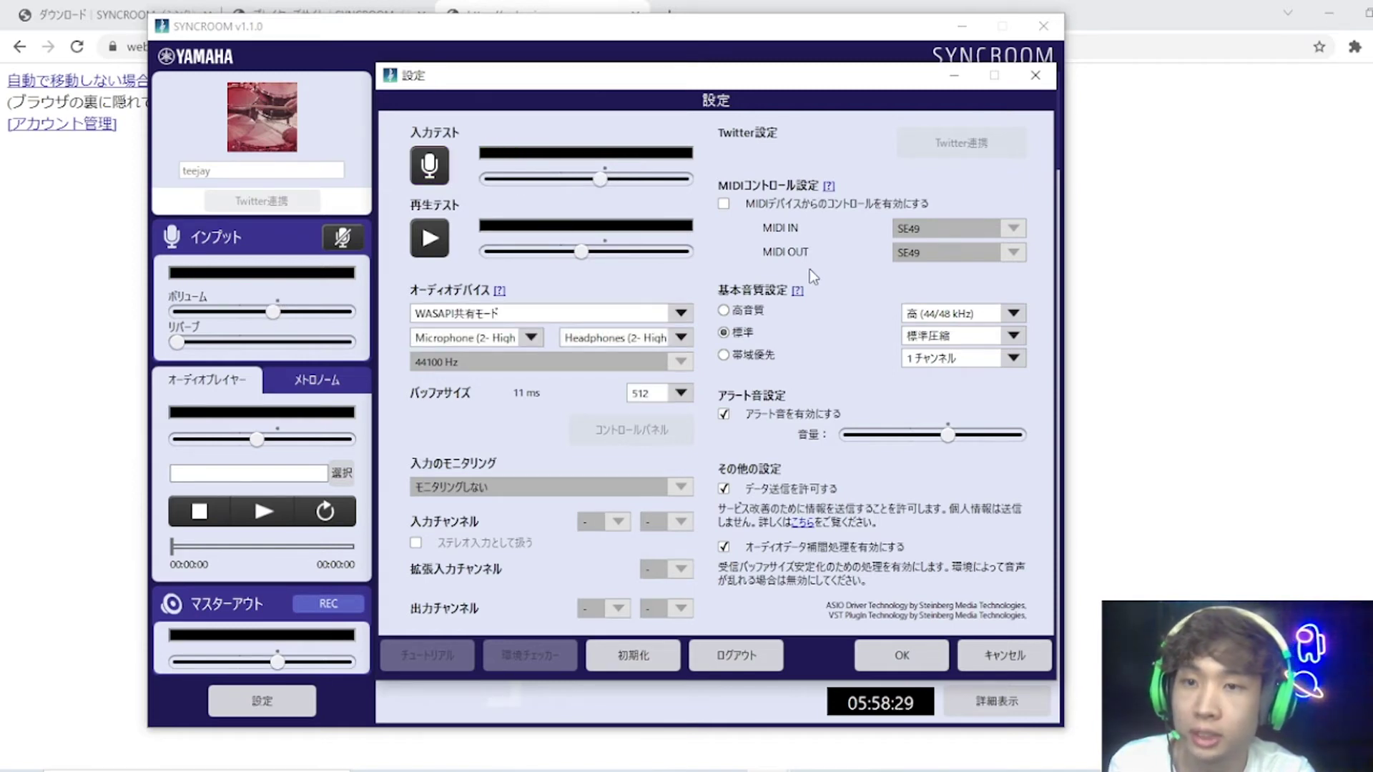
Step: Keep the channel count at 1チャンネル (mono) and confirm the settings with OK
click(921, 361)
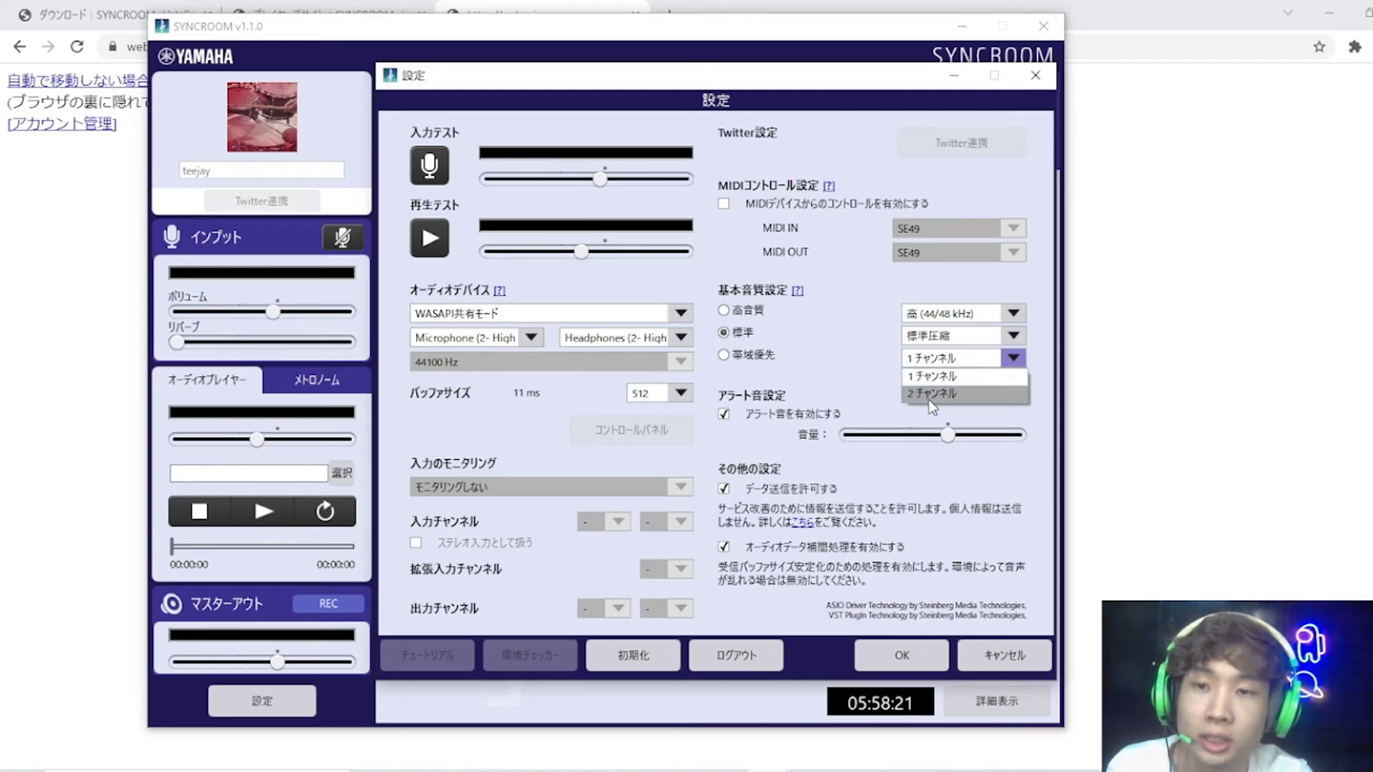
click(935, 354)
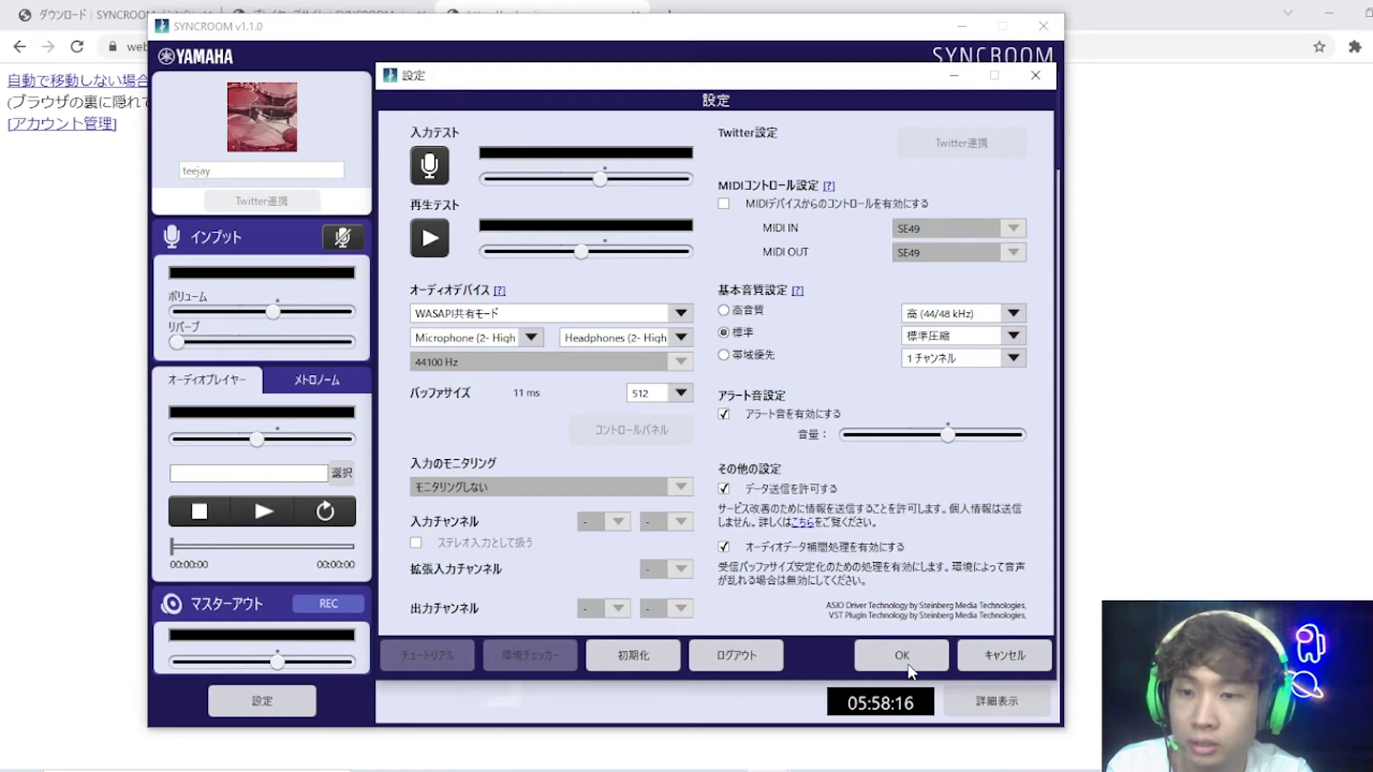
click(907, 665)
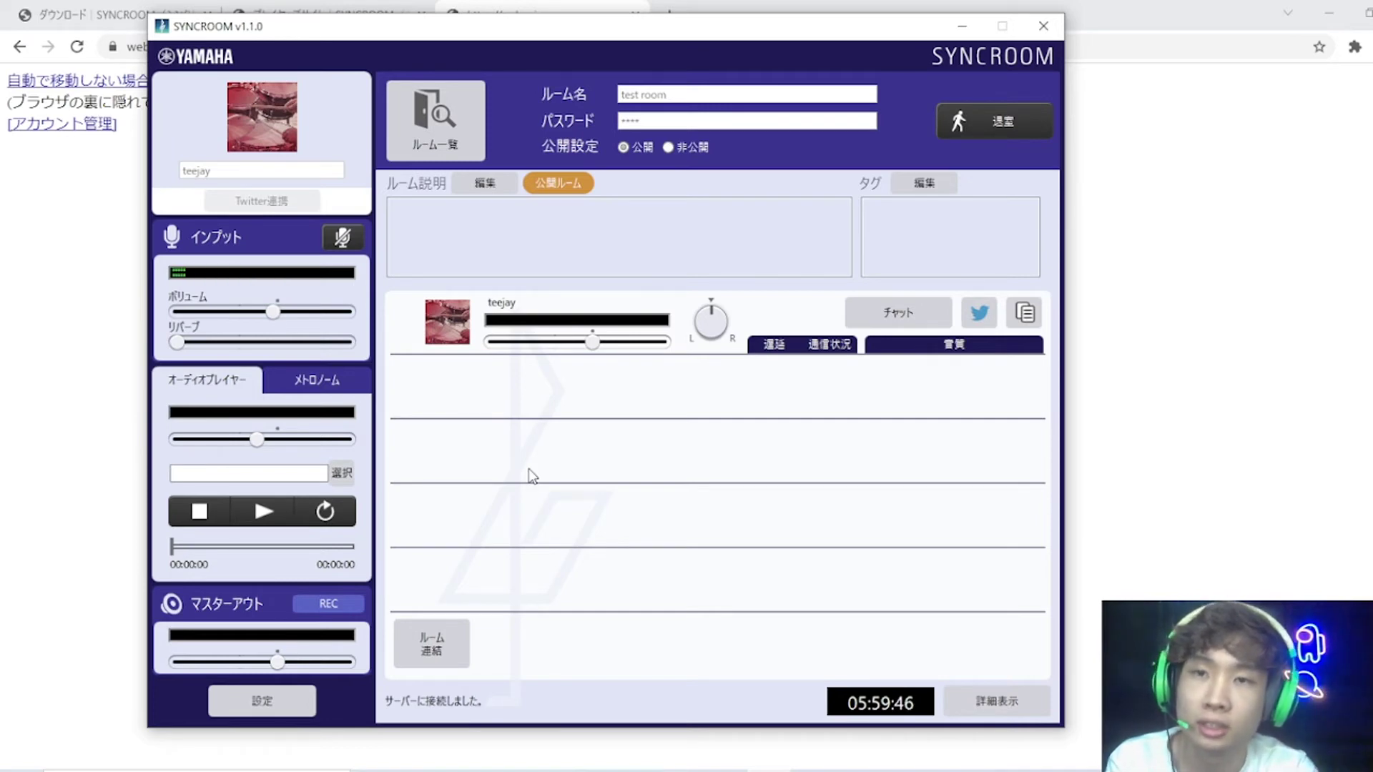
Step: Leave 'test room' with 退室
click(1011, 122)
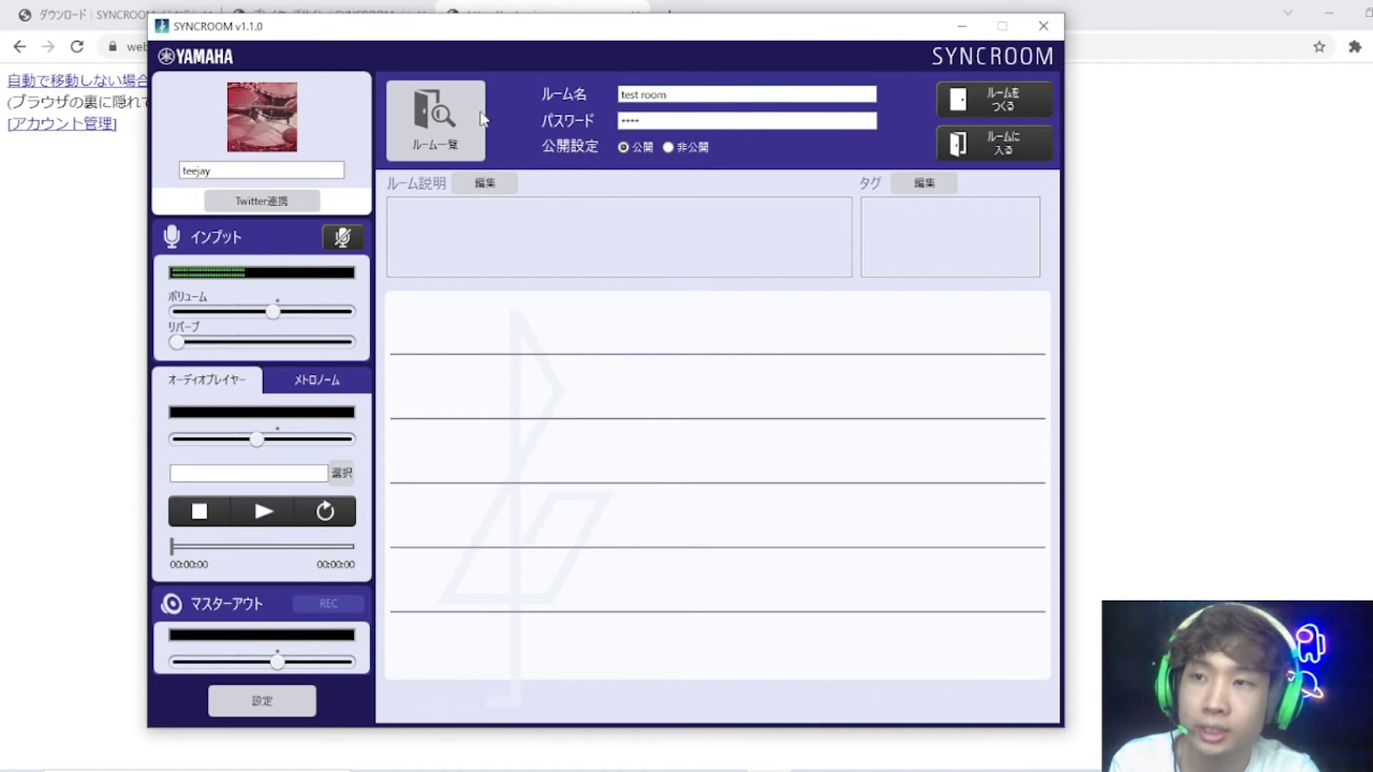
Step: Open the ルーム一覧 room list and hide password-protected rooms from it
click(443, 119)
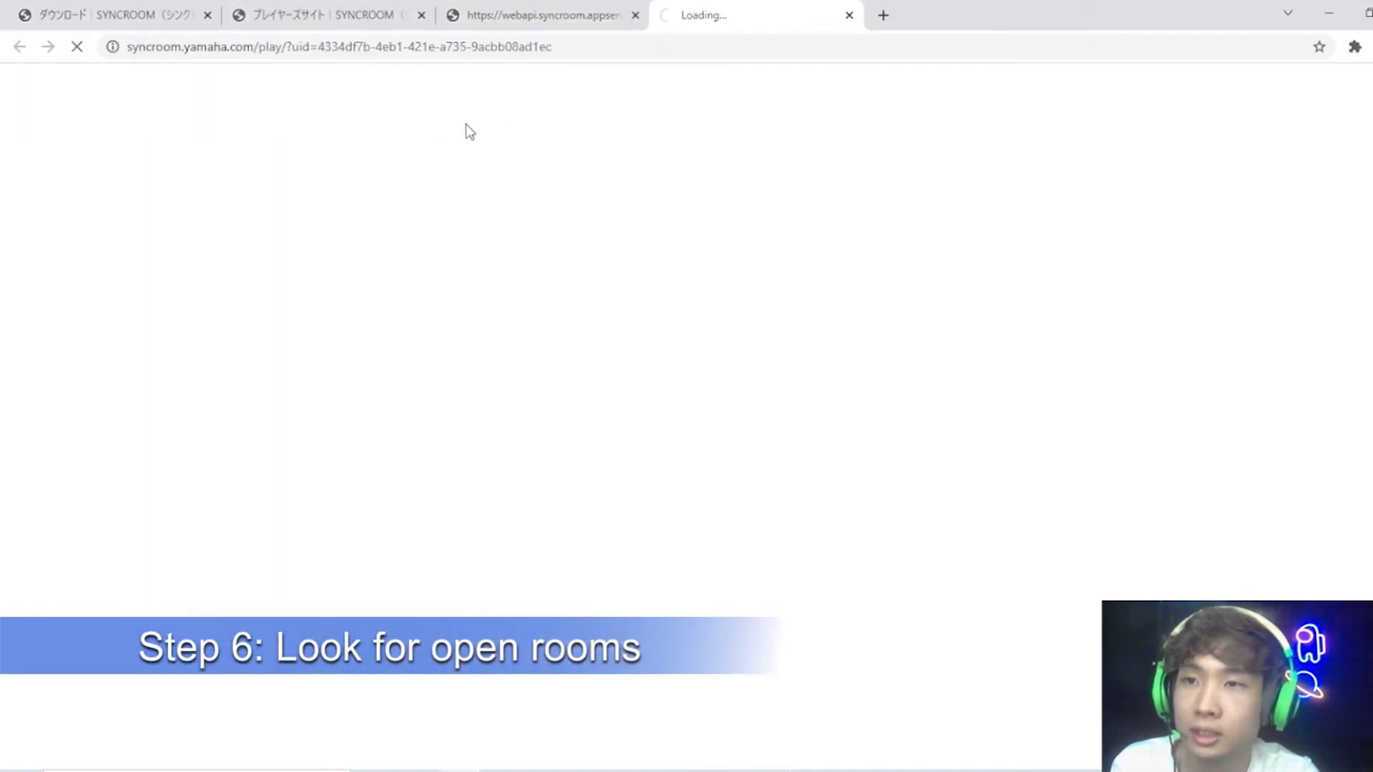
scroll(535, 456, down, 2)
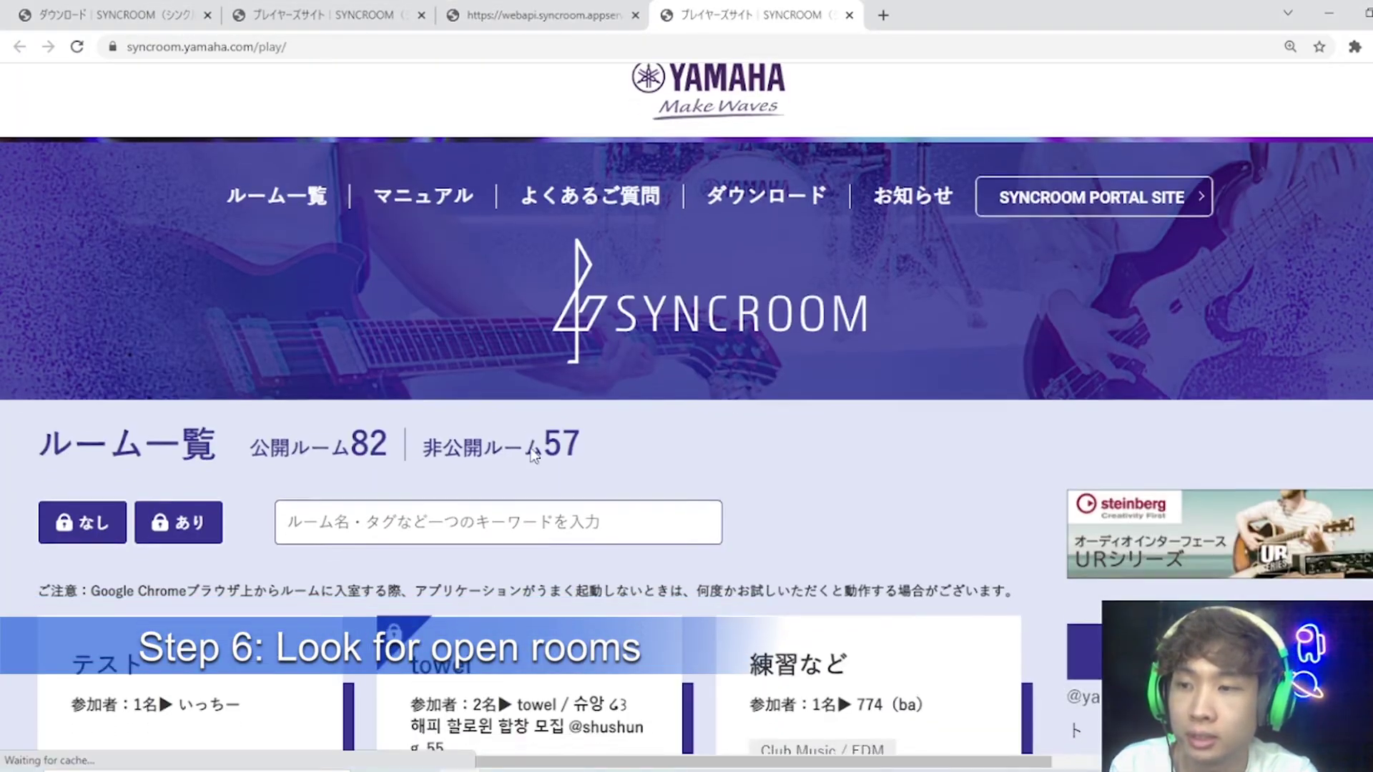
scroll(457, 468, down, 5)
scroll(460, 481, up, 3)
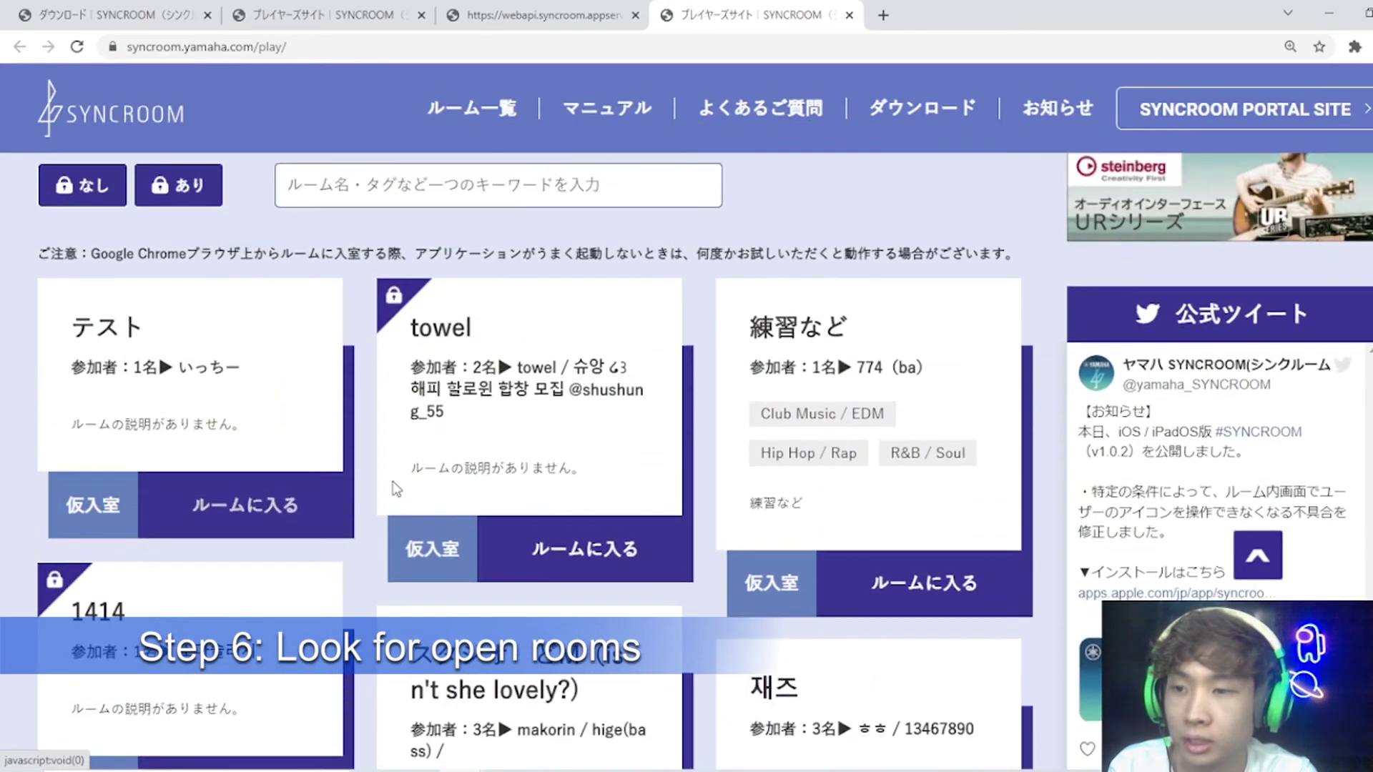
scroll(397, 489, down, 6)
scroll(613, 502, up, 2)
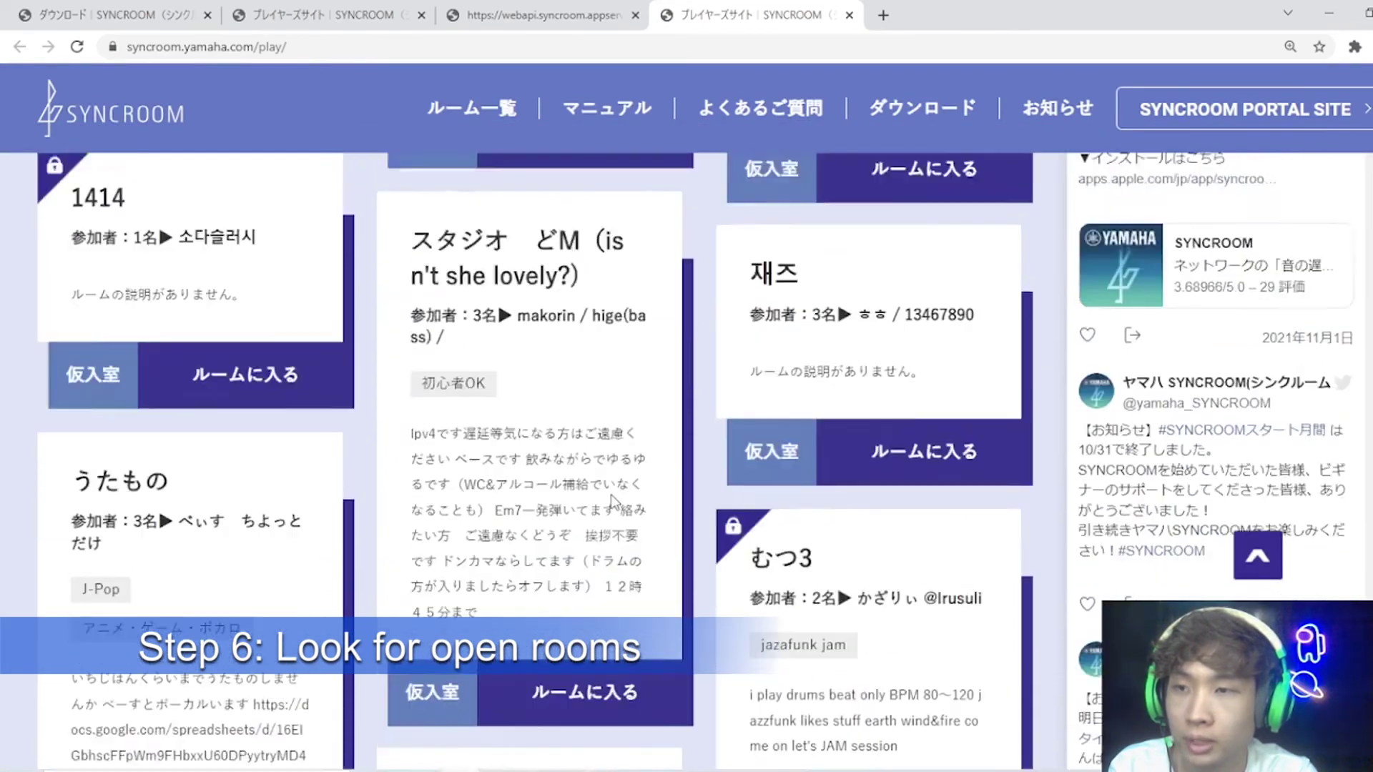
scroll(611, 503, up, 10)
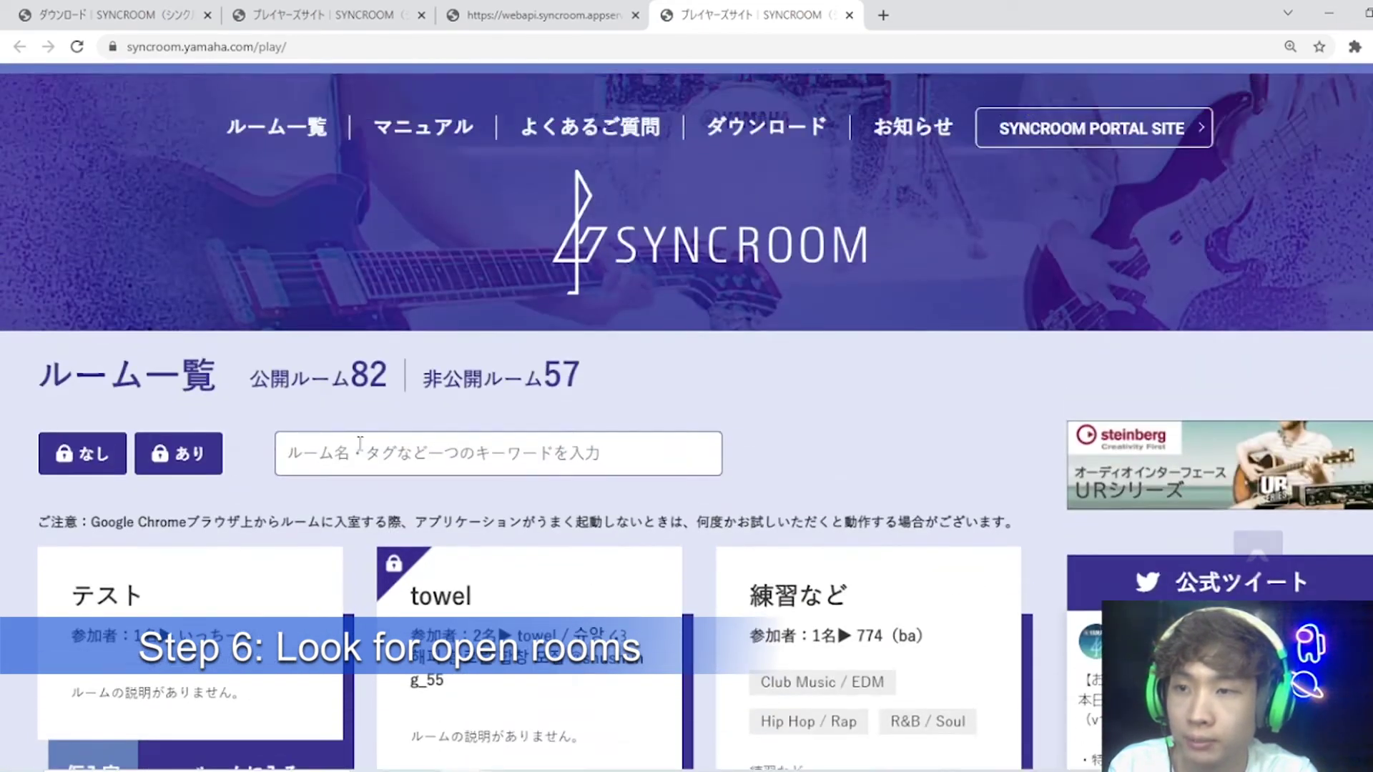
click(85, 461)
click(84, 461)
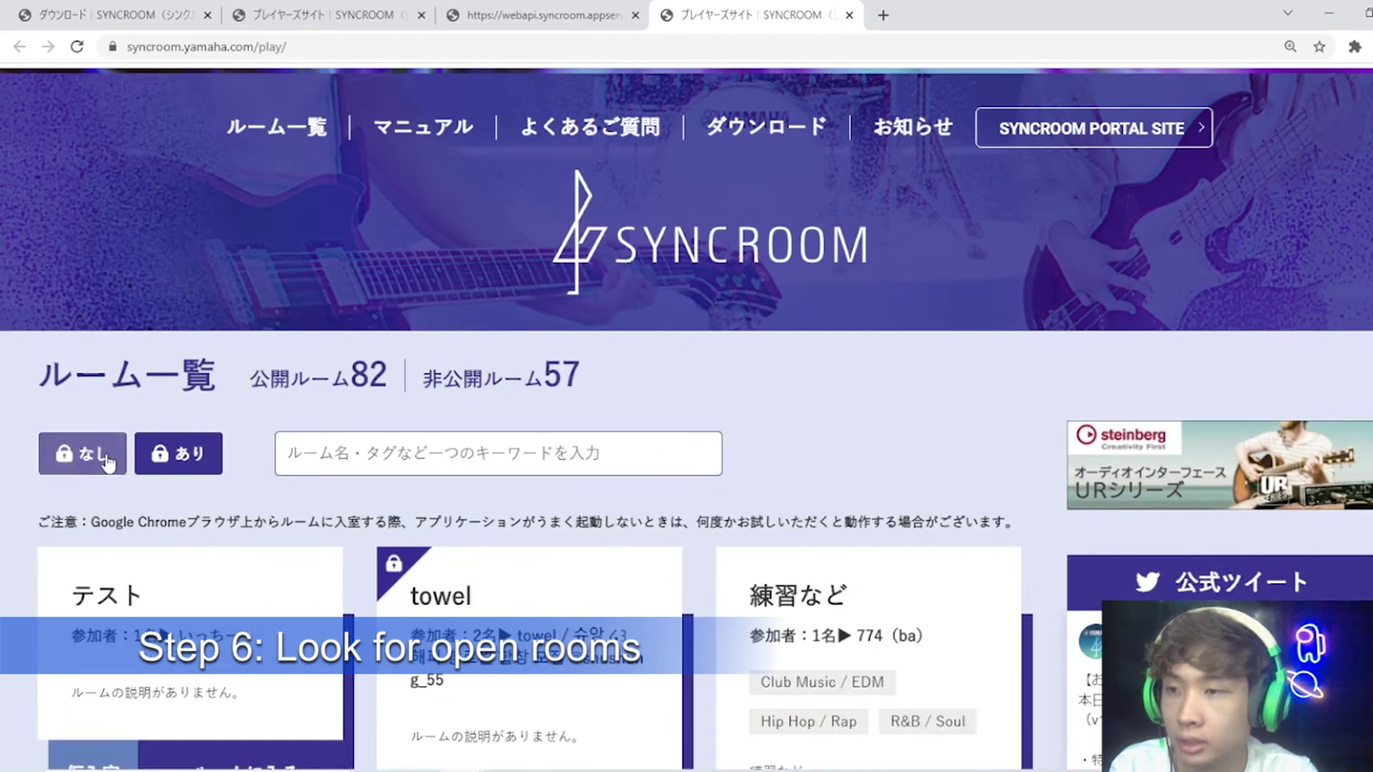
click(198, 470)
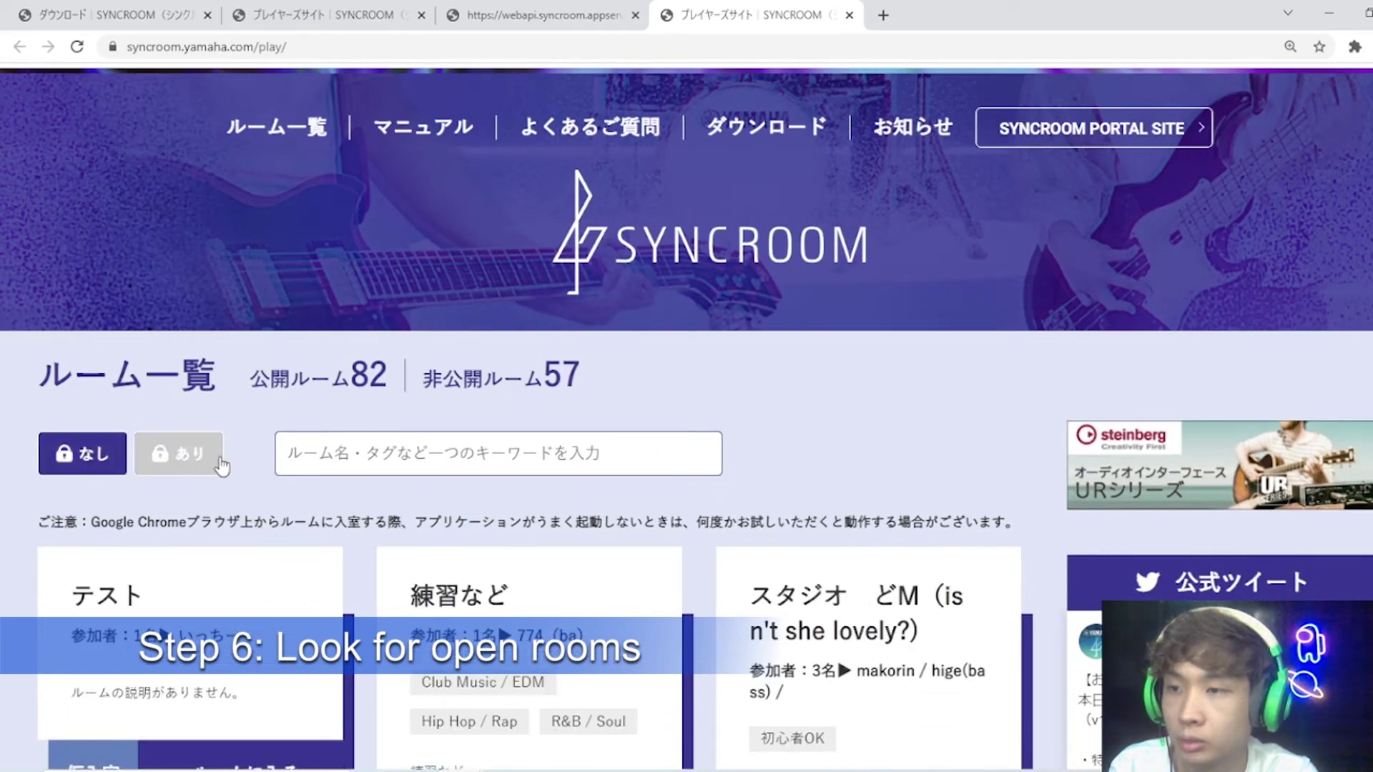
Step: Scroll through the room cards and select the Studio room's description text to read it
scroll(730, 512, down, 2)
scroll(730, 512, down, 7)
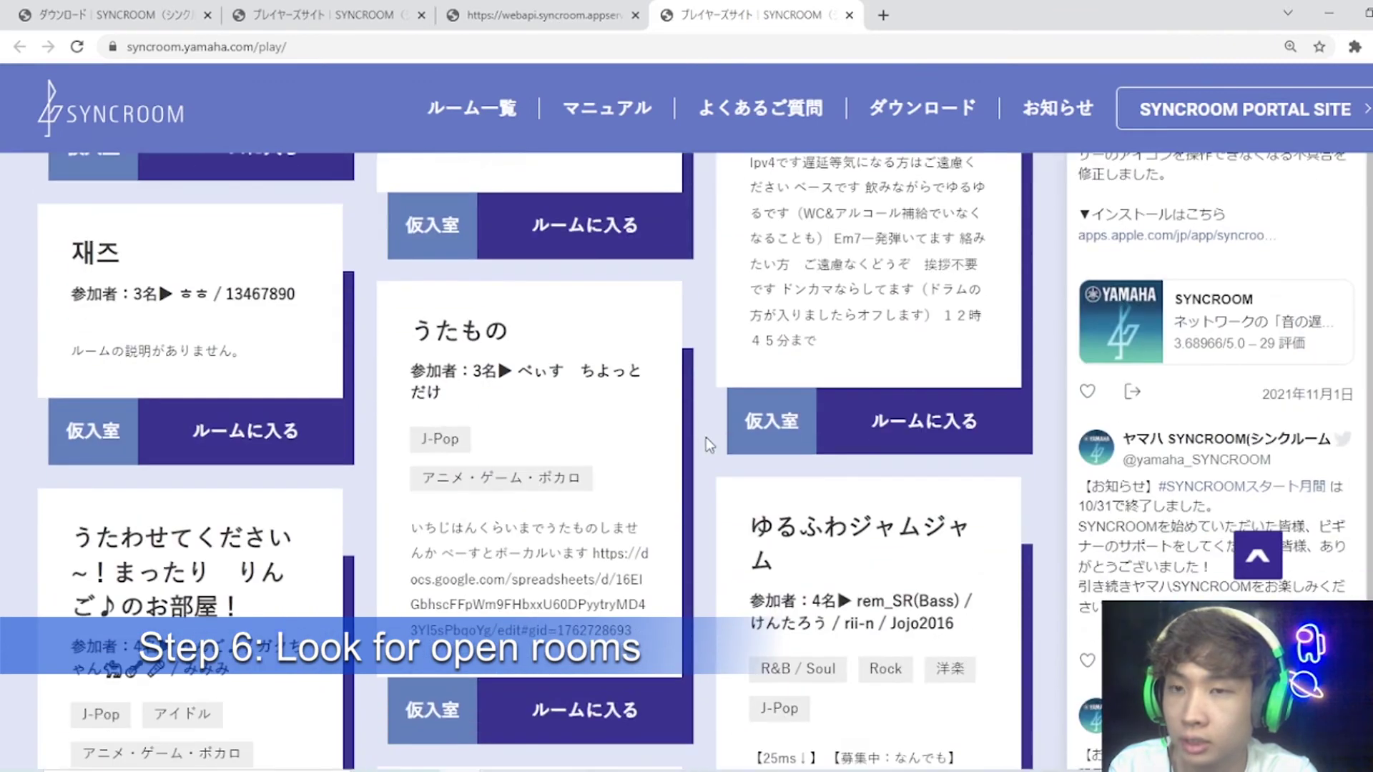
scroll(704, 437, up, 5)
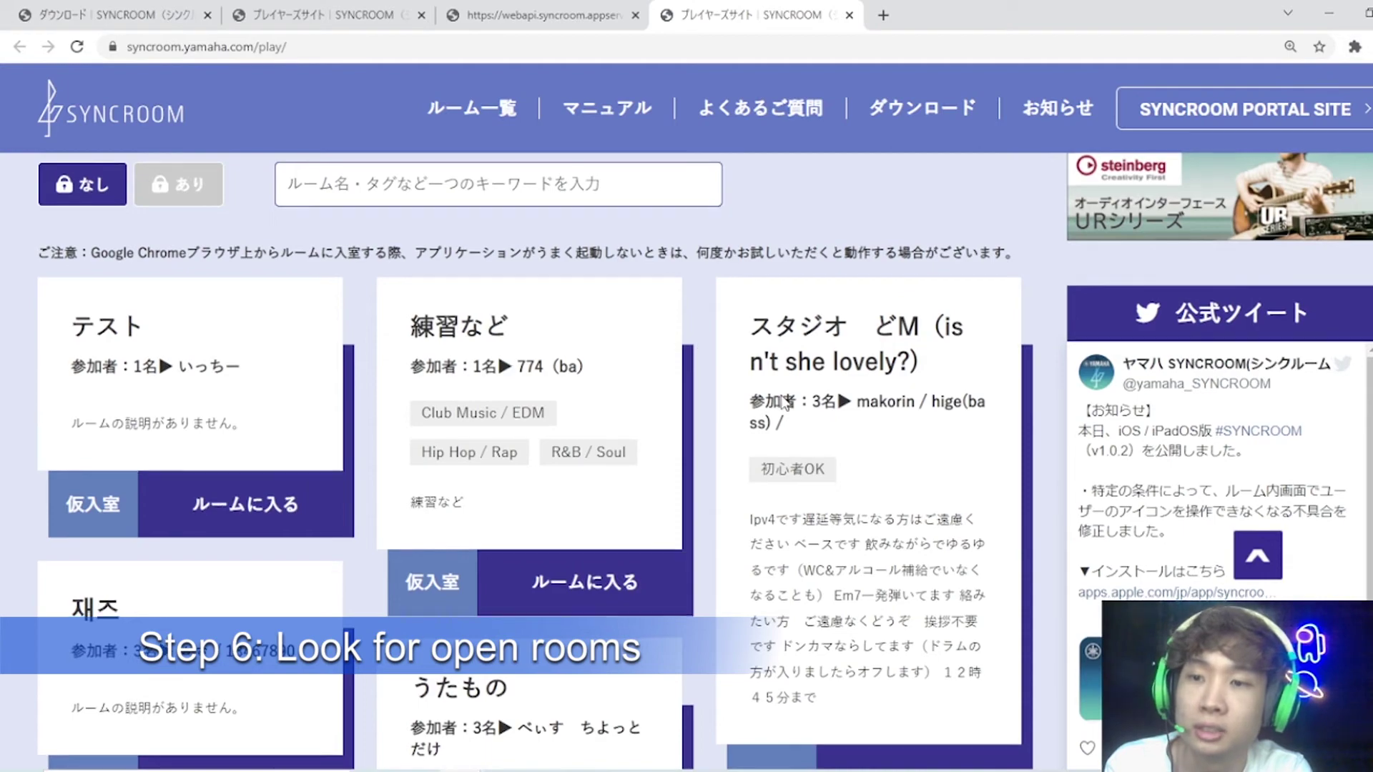
scroll(844, 402, down, 3)
scroll(845, 402, up, 4)
scroll(843, 403, down, 2)
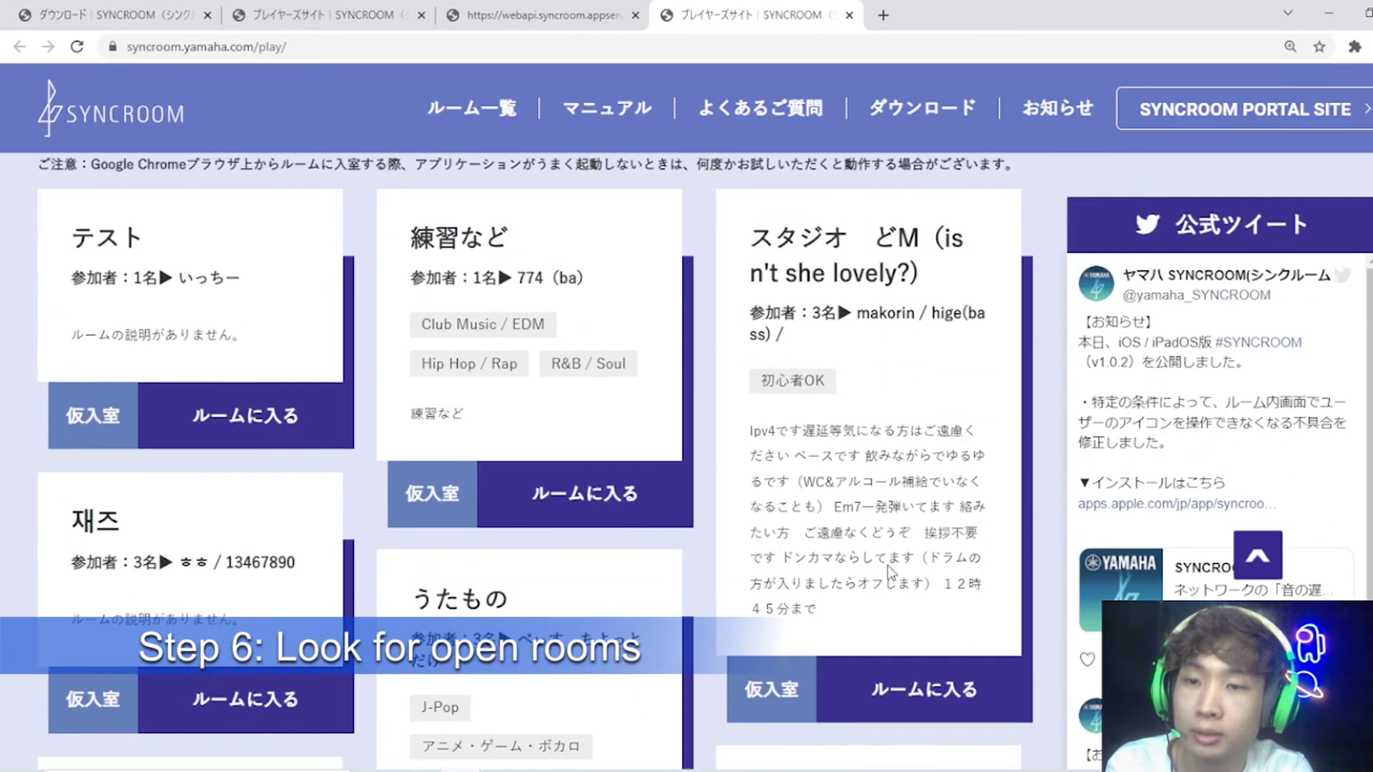
drag(855, 599, 753, 429)
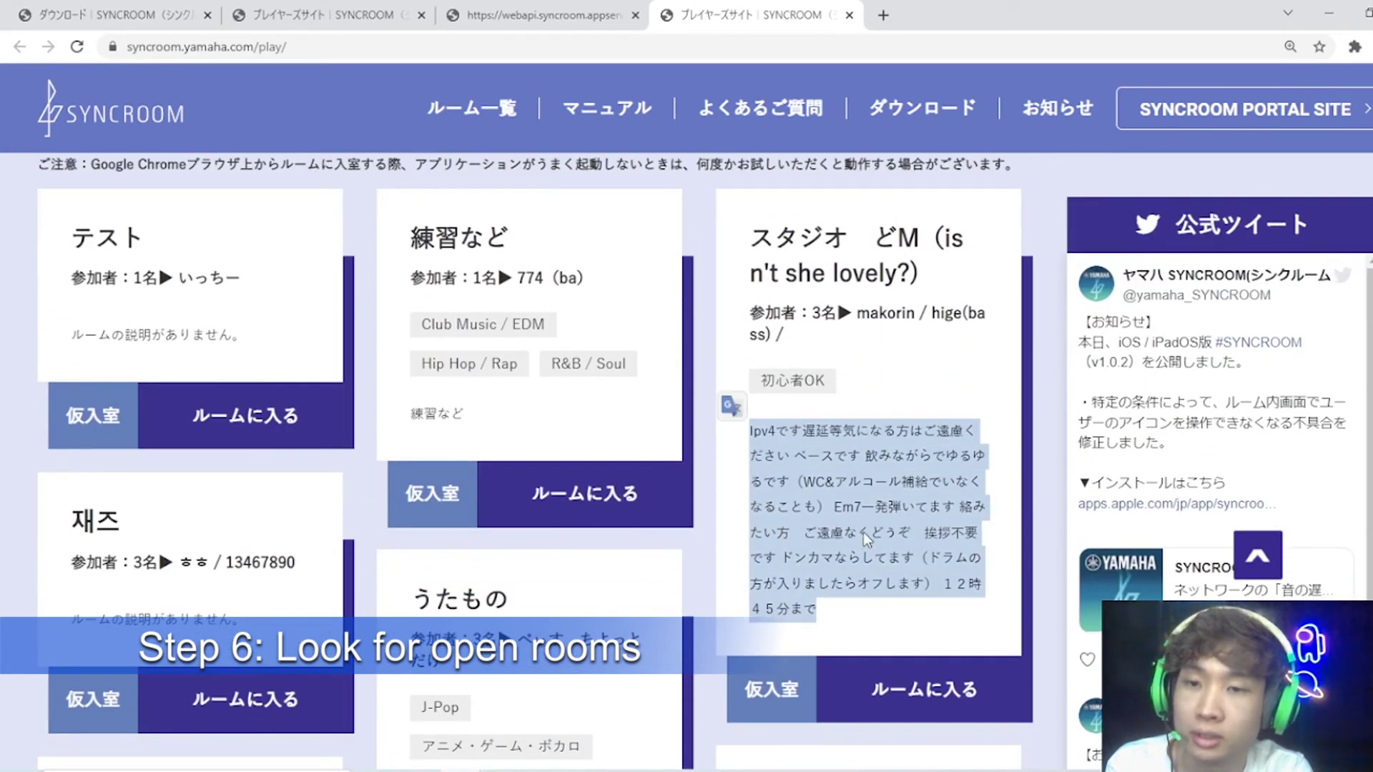
drag(861, 587, 757, 432)
click(756, 432)
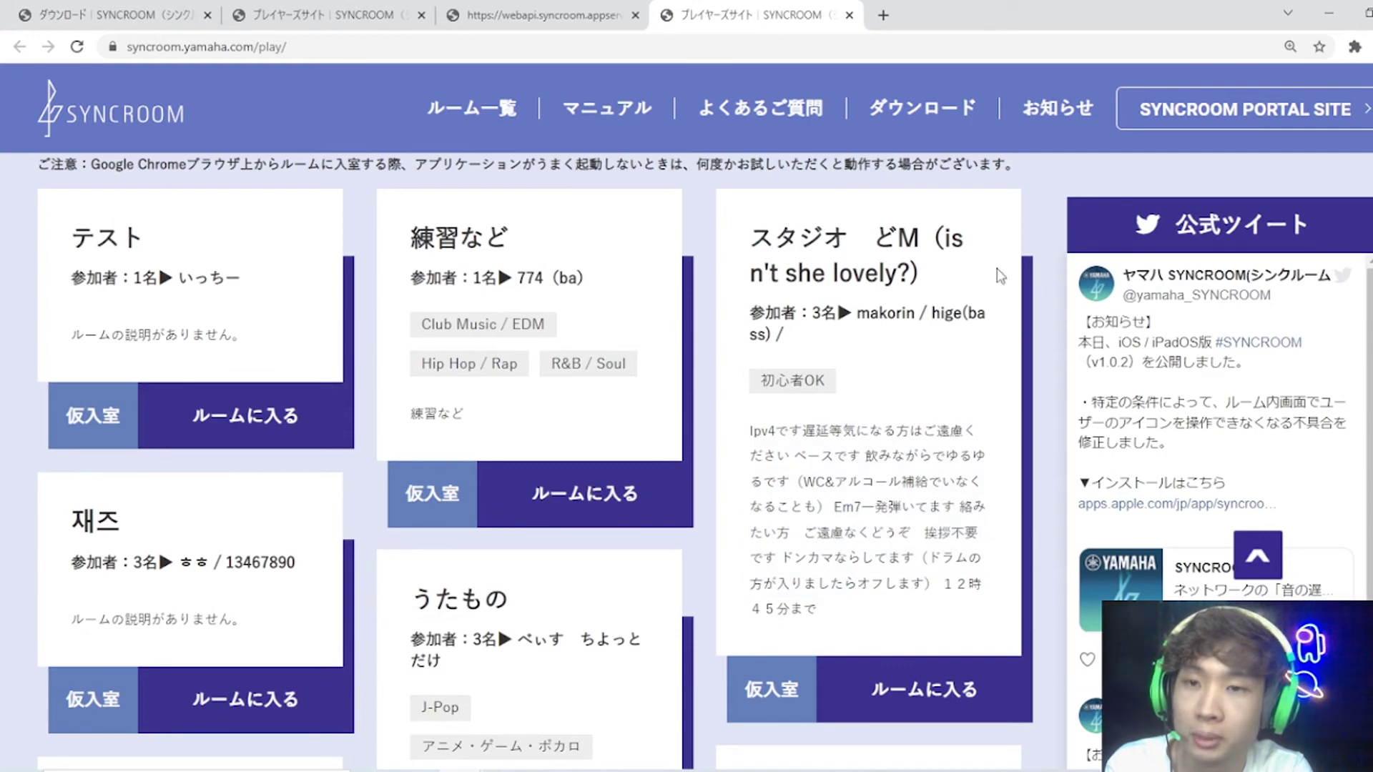
scroll(996, 268, down, 1)
Step: Translate the room list page into English with the Google Translate extension
click(1354, 46)
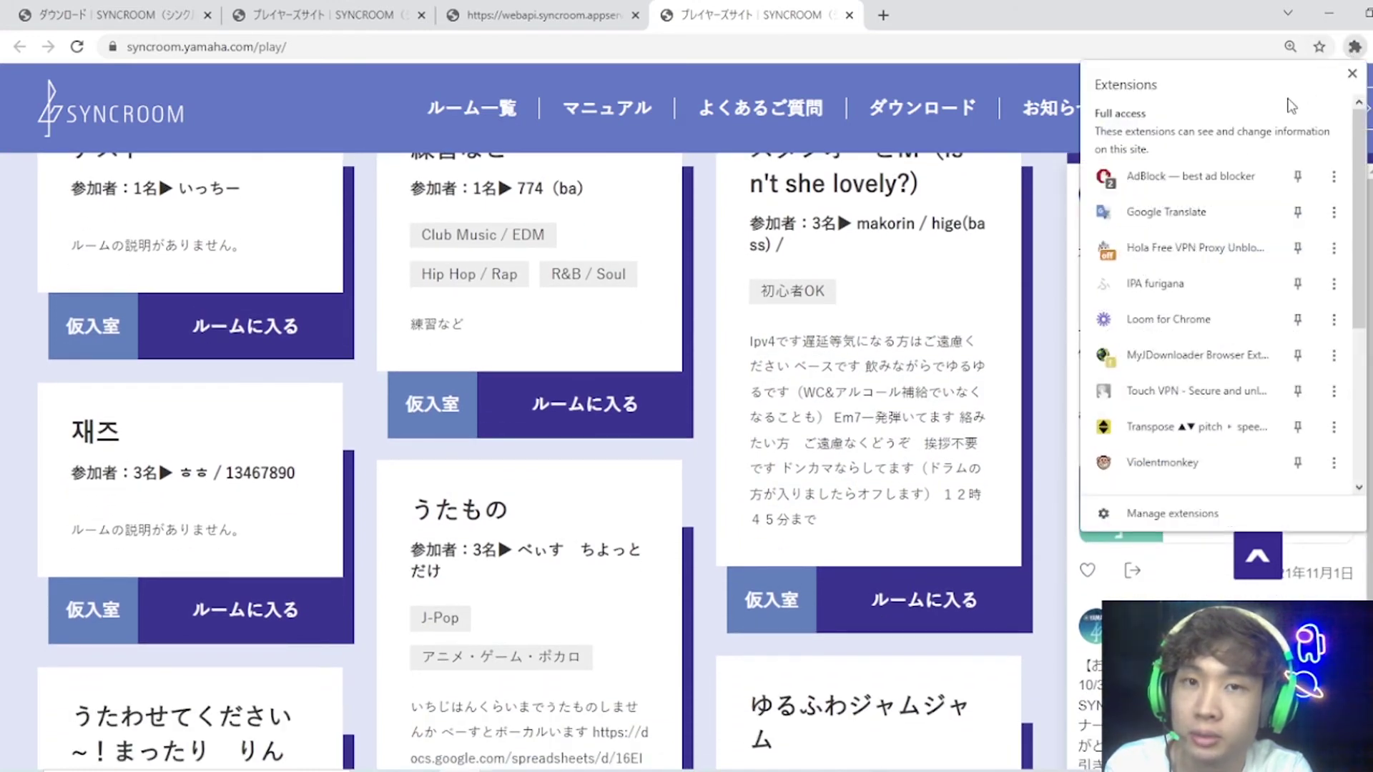
click(1161, 212)
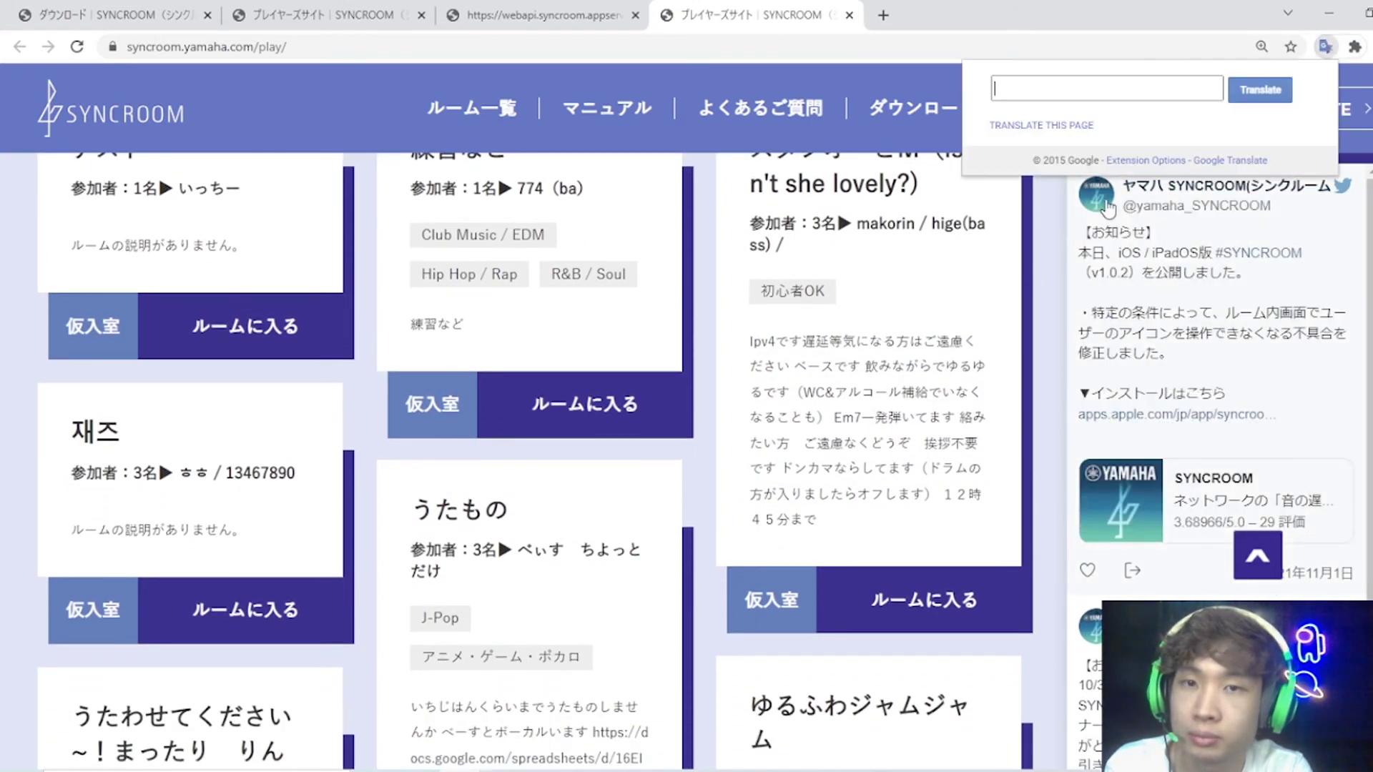
click(1060, 128)
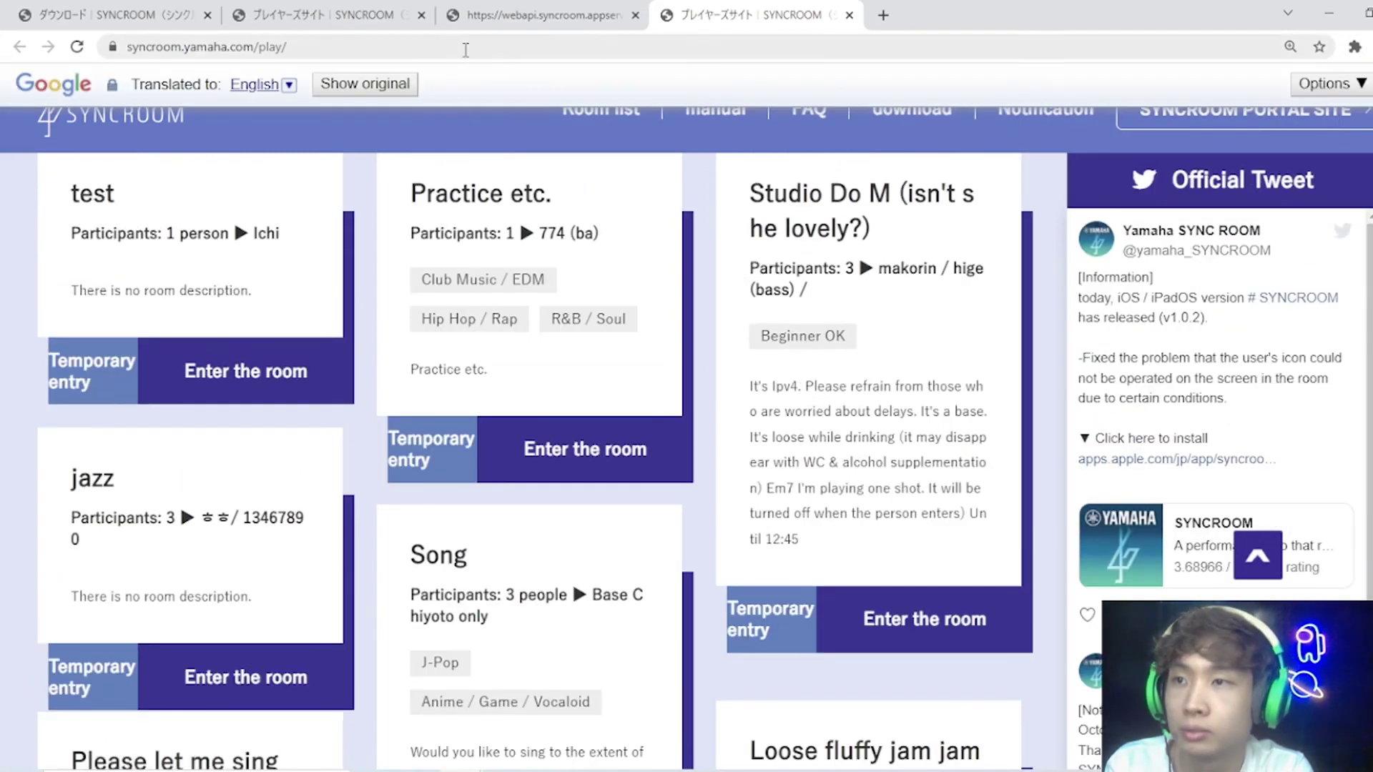
scroll(568, 367, down, 4)
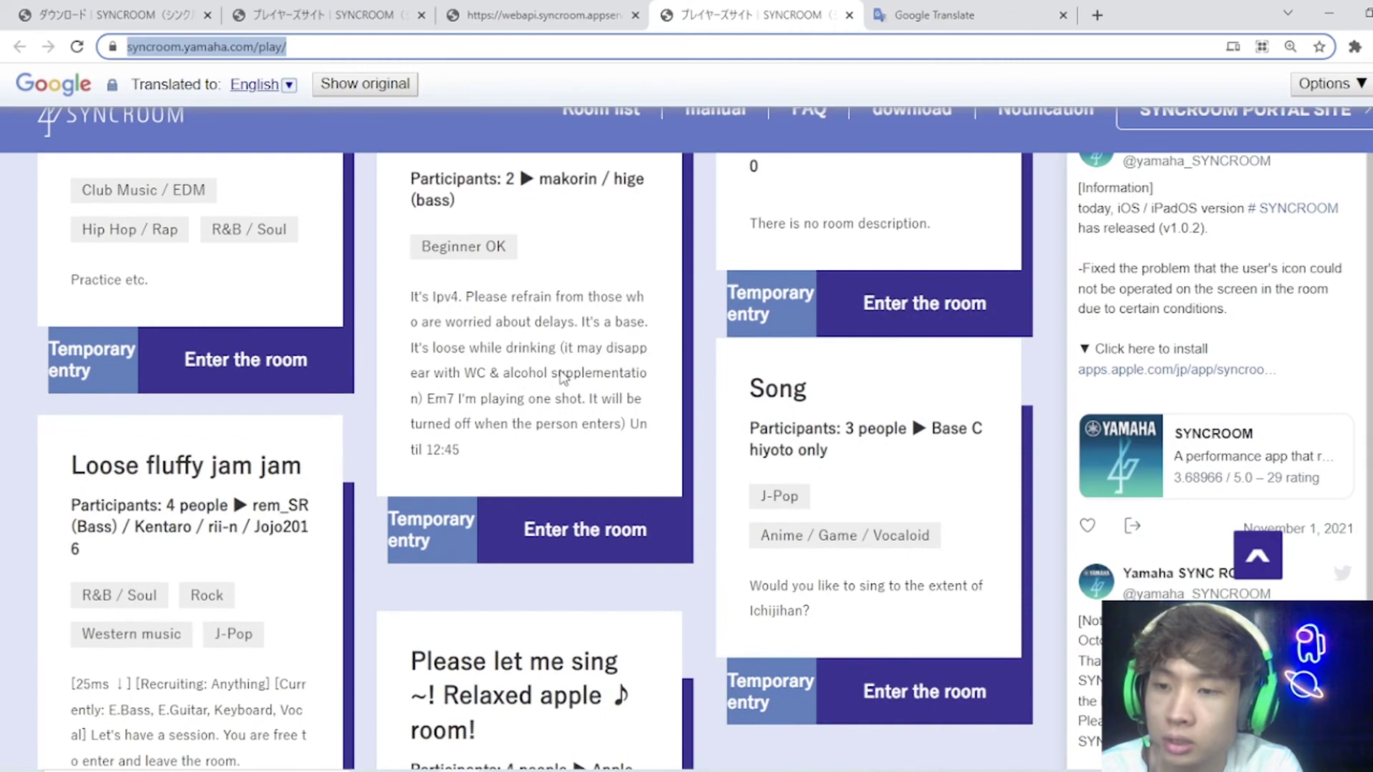
scroll(560, 371, down, 3)
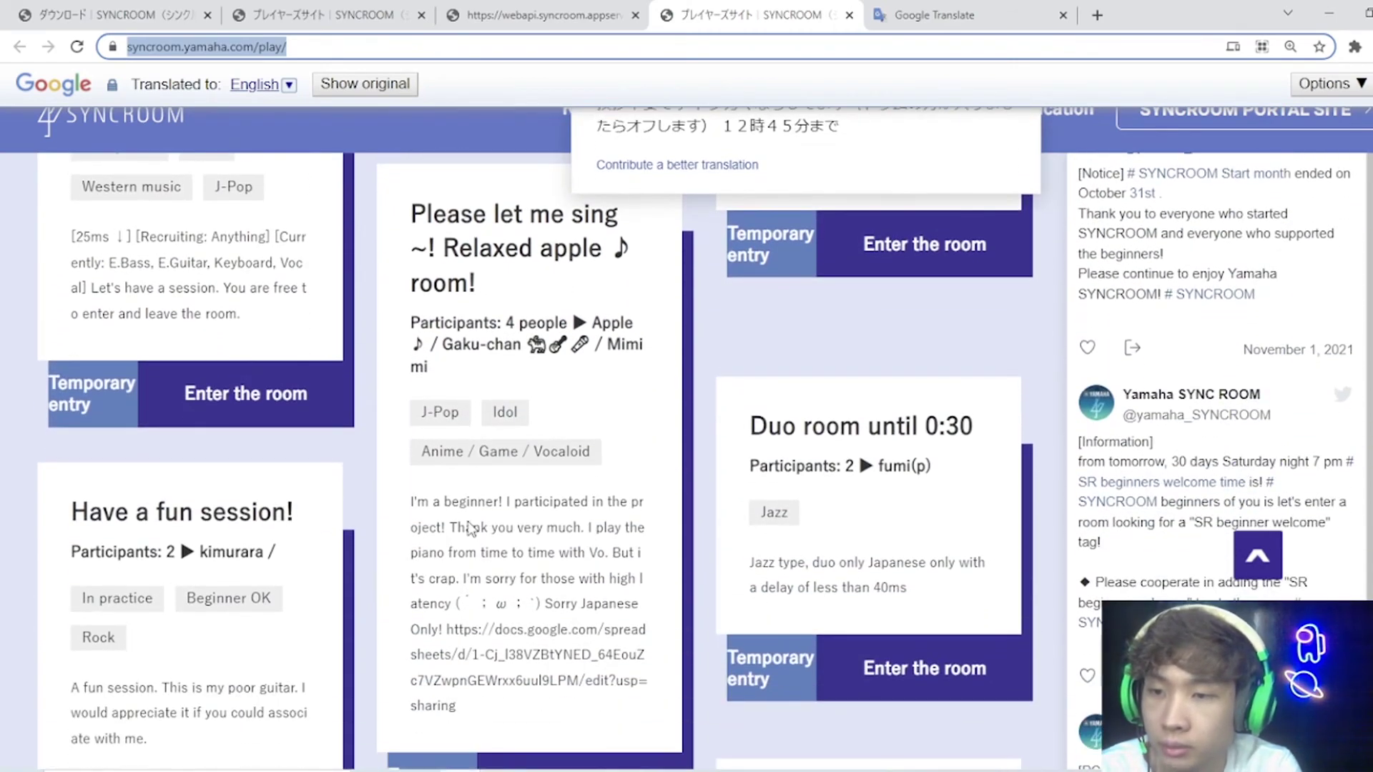
scroll(572, 565, up, 3)
scroll(715, 529, down, 6)
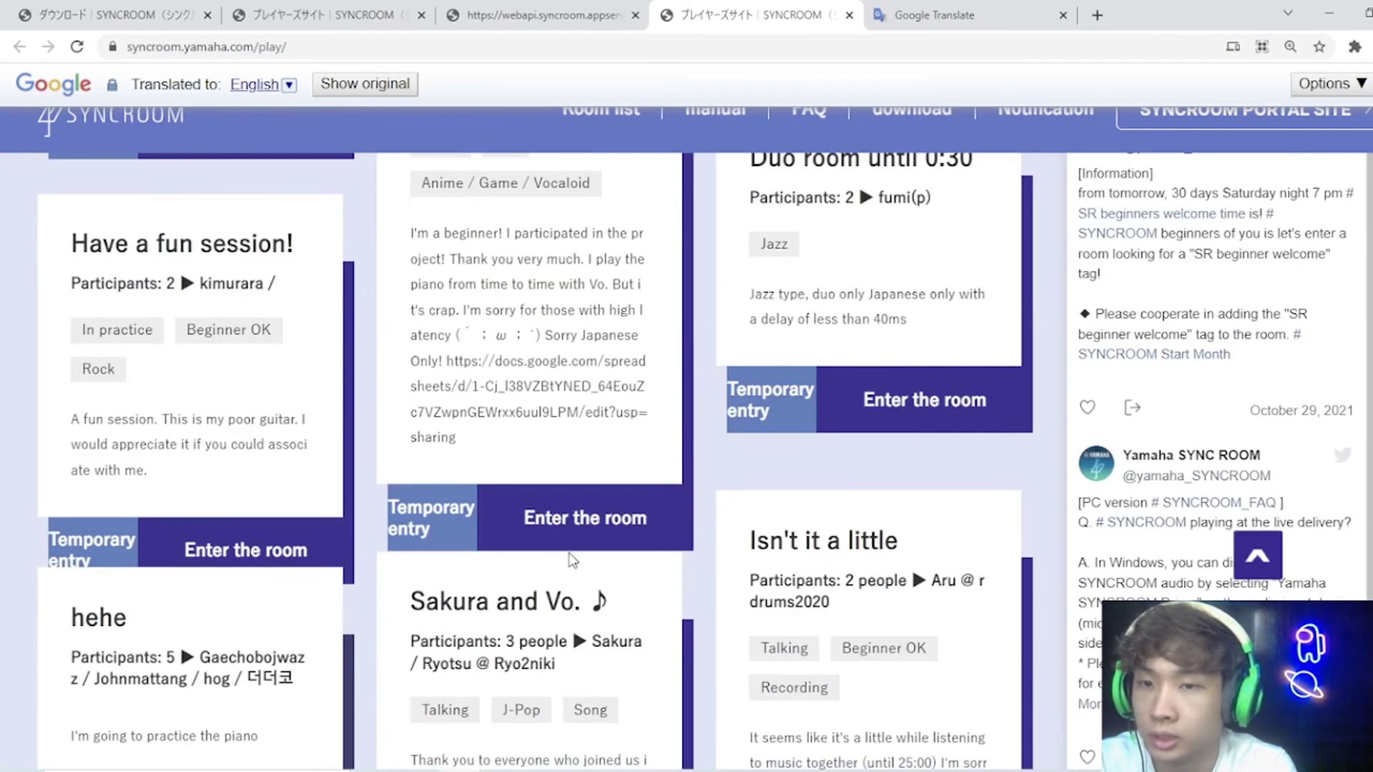
scroll(860, 493, up, 1)
Step: Select text in the Duo room description to view its original Japanese wording
drag(874, 387, 958, 387)
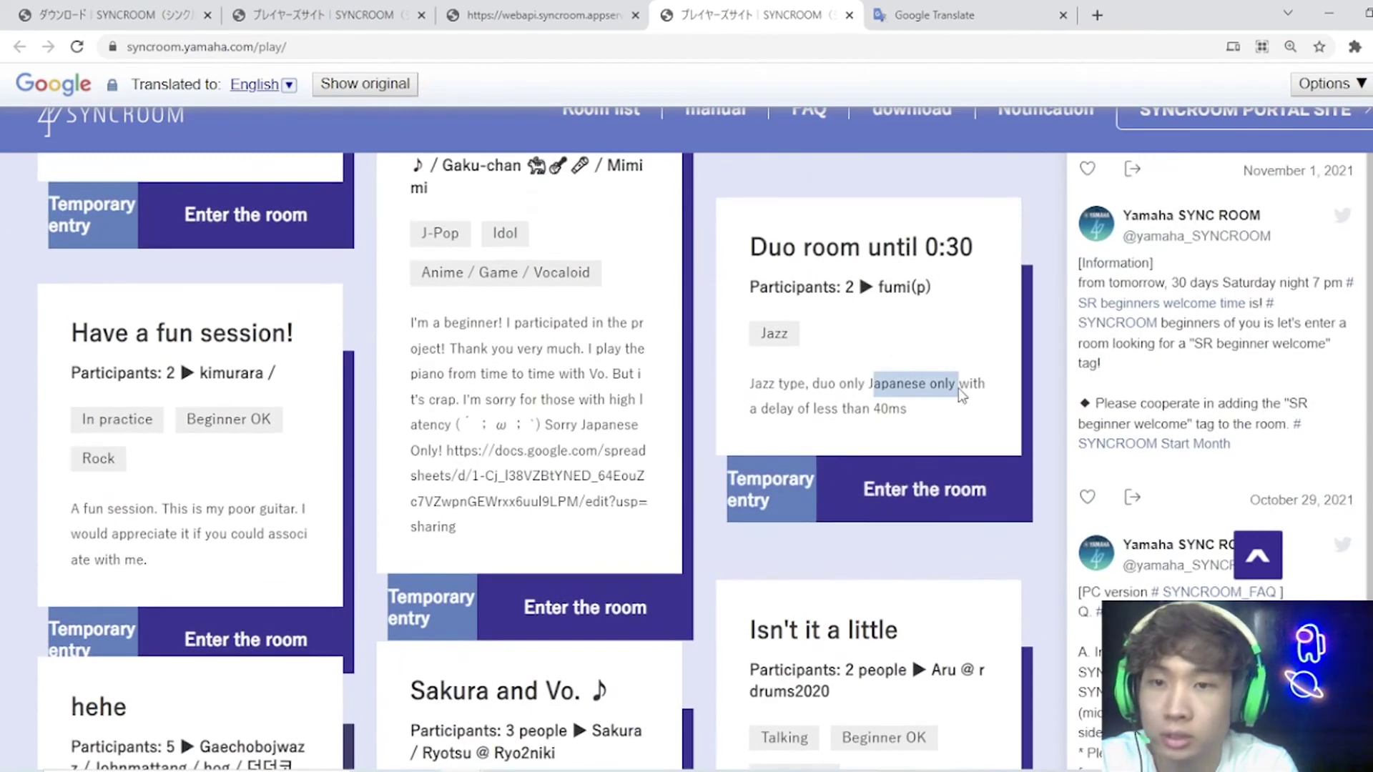
scroll(954, 421, up, 1)
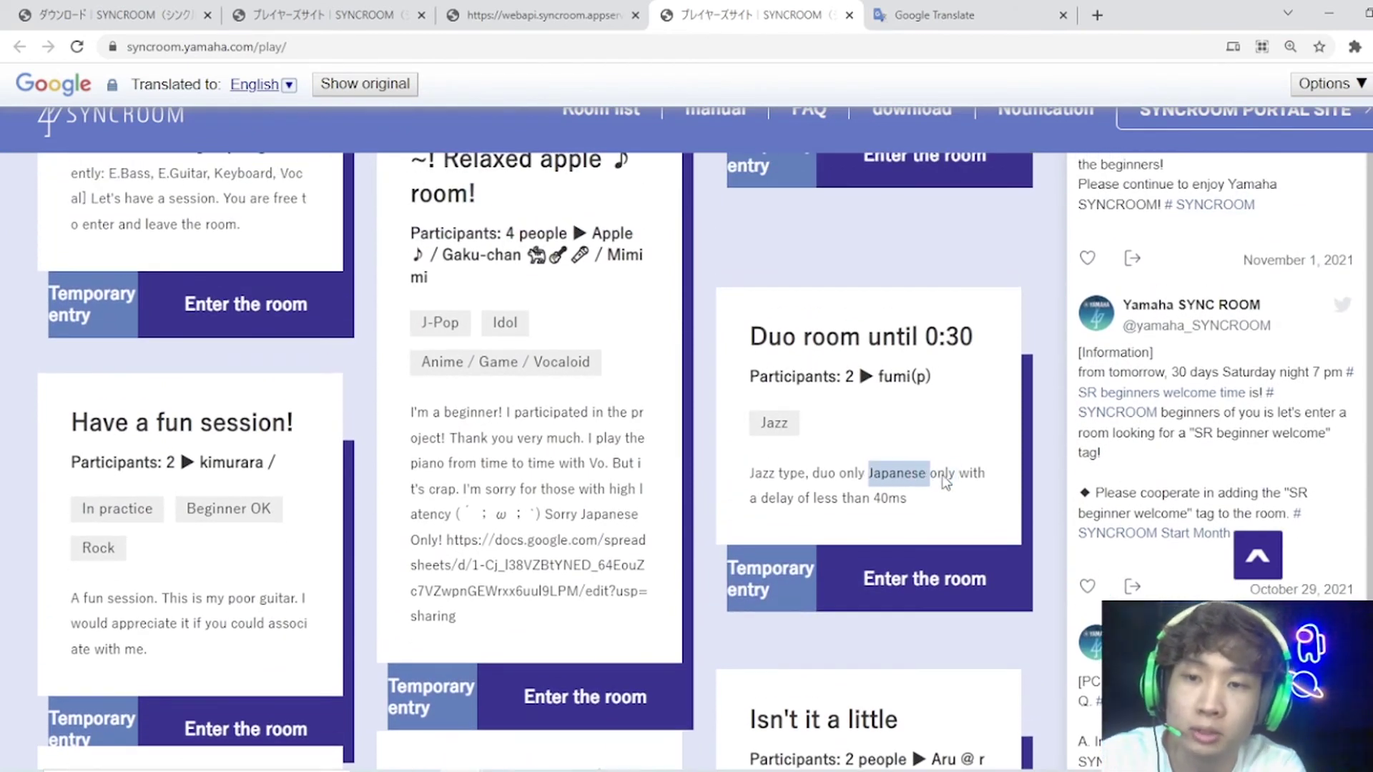
click(941, 471)
drag(959, 475, 856, 474)
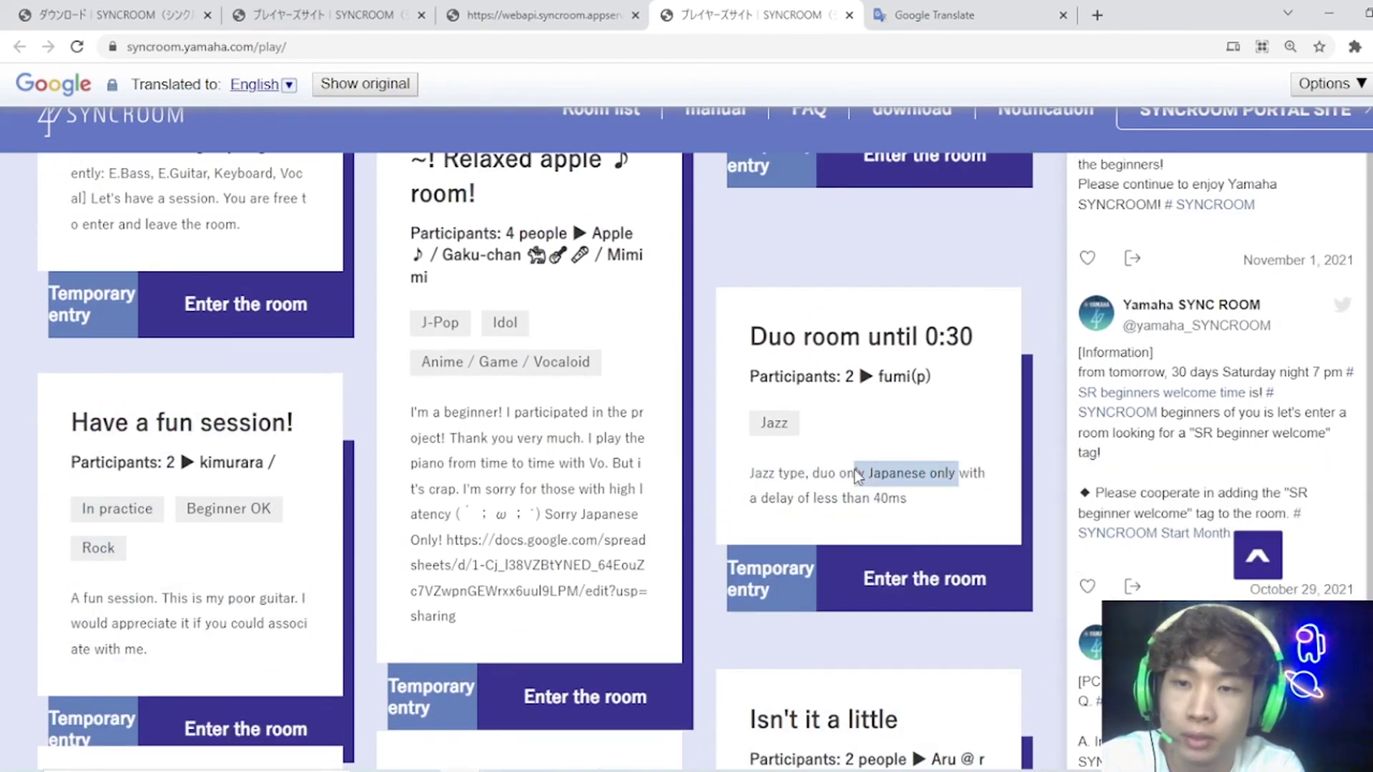
click(896, 474)
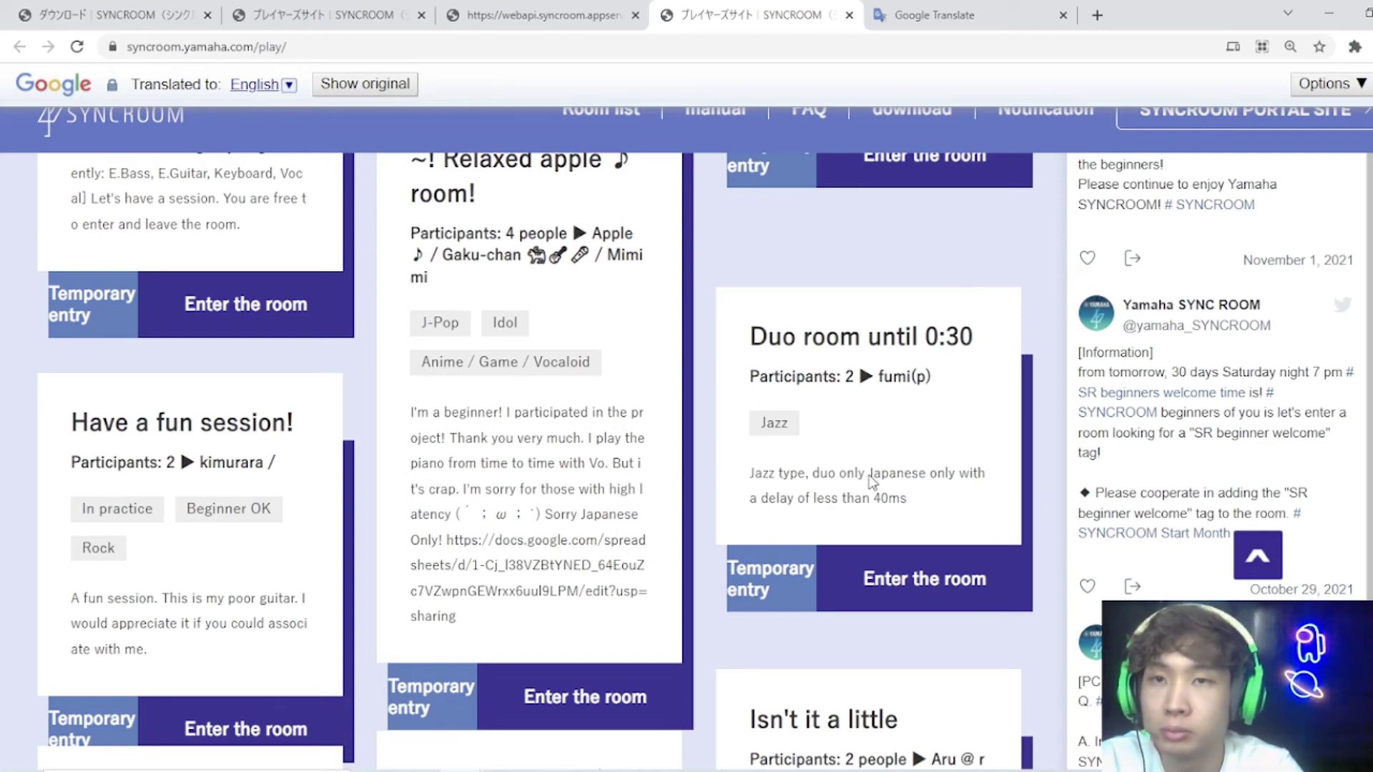
scroll(870, 483, up, 10)
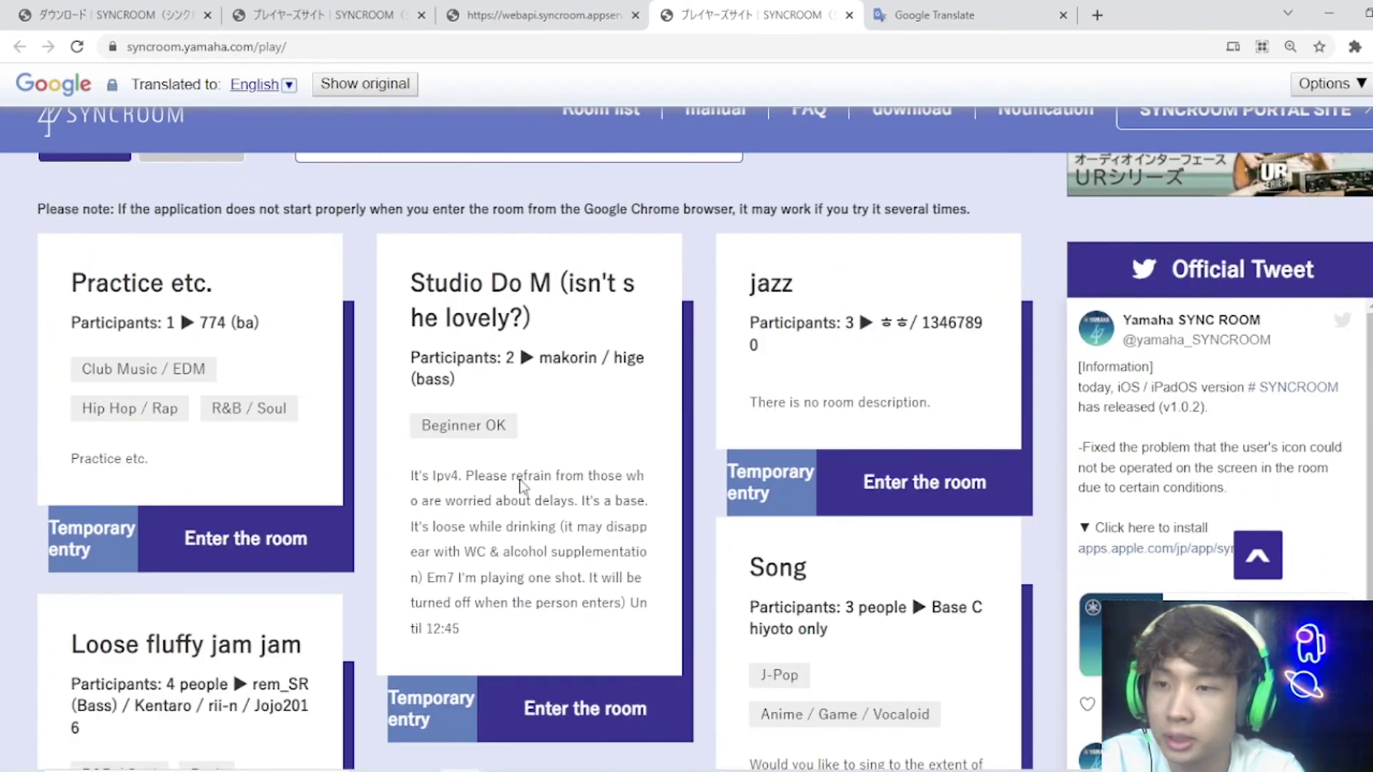
mouse_move(550, 555)
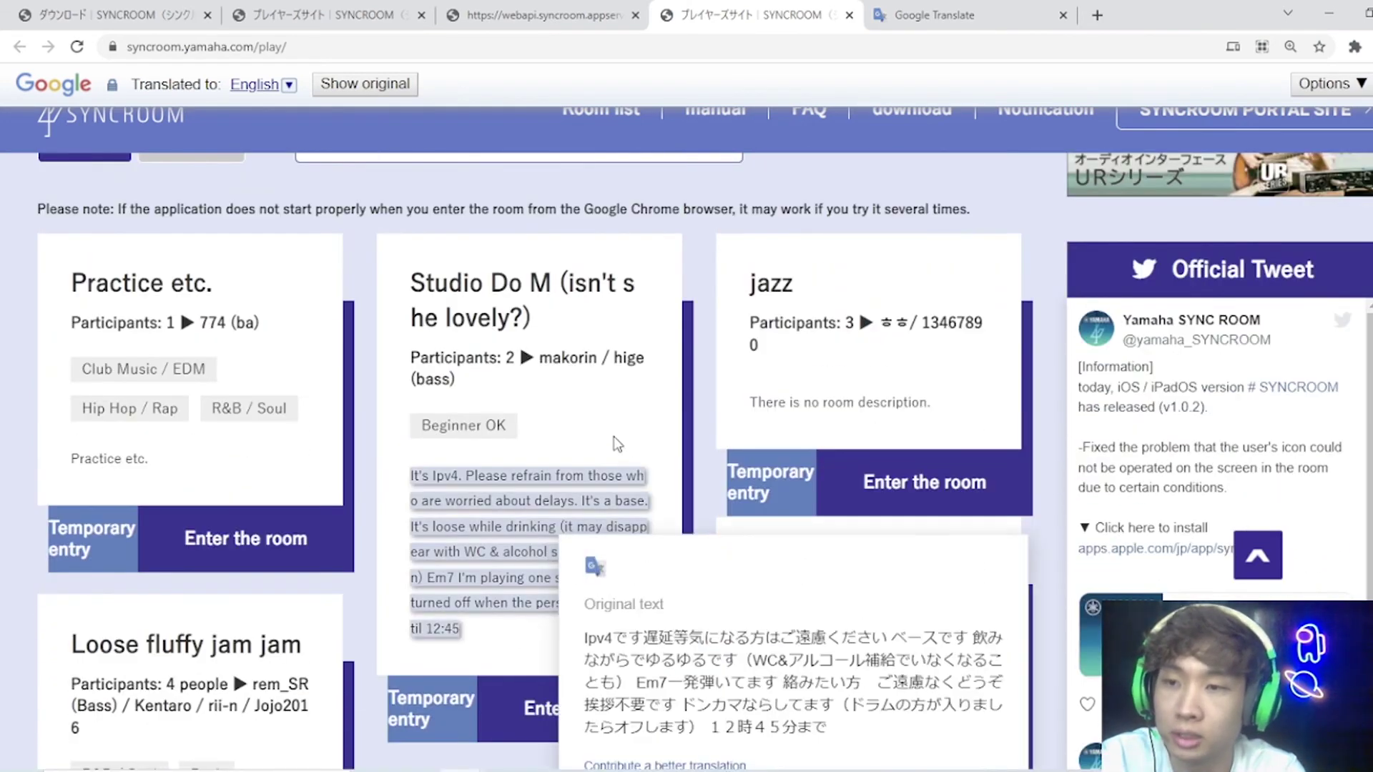
scroll(613, 436, down, 1)
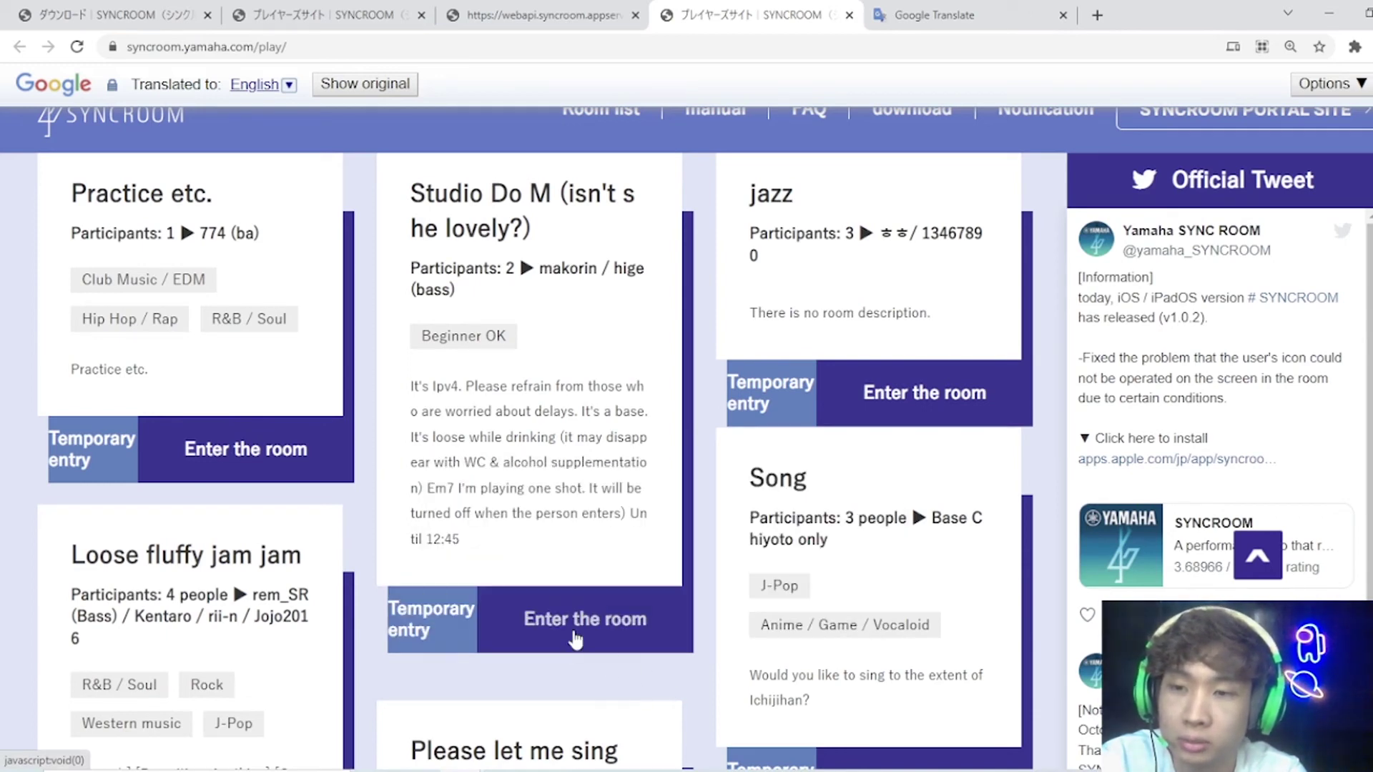
Step: Request temporary entry to the Studio Do M room and confirm launching SYNCROOM
click(418, 629)
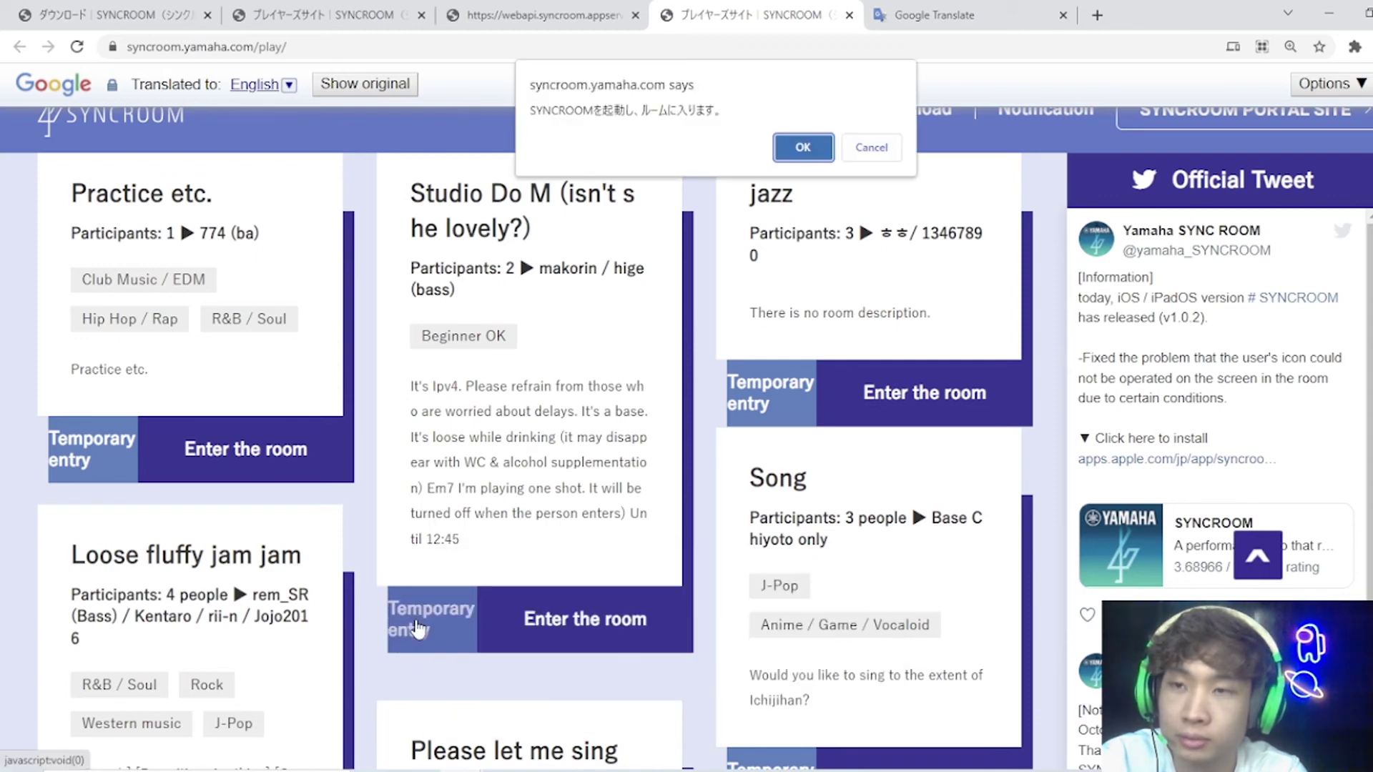
click(783, 150)
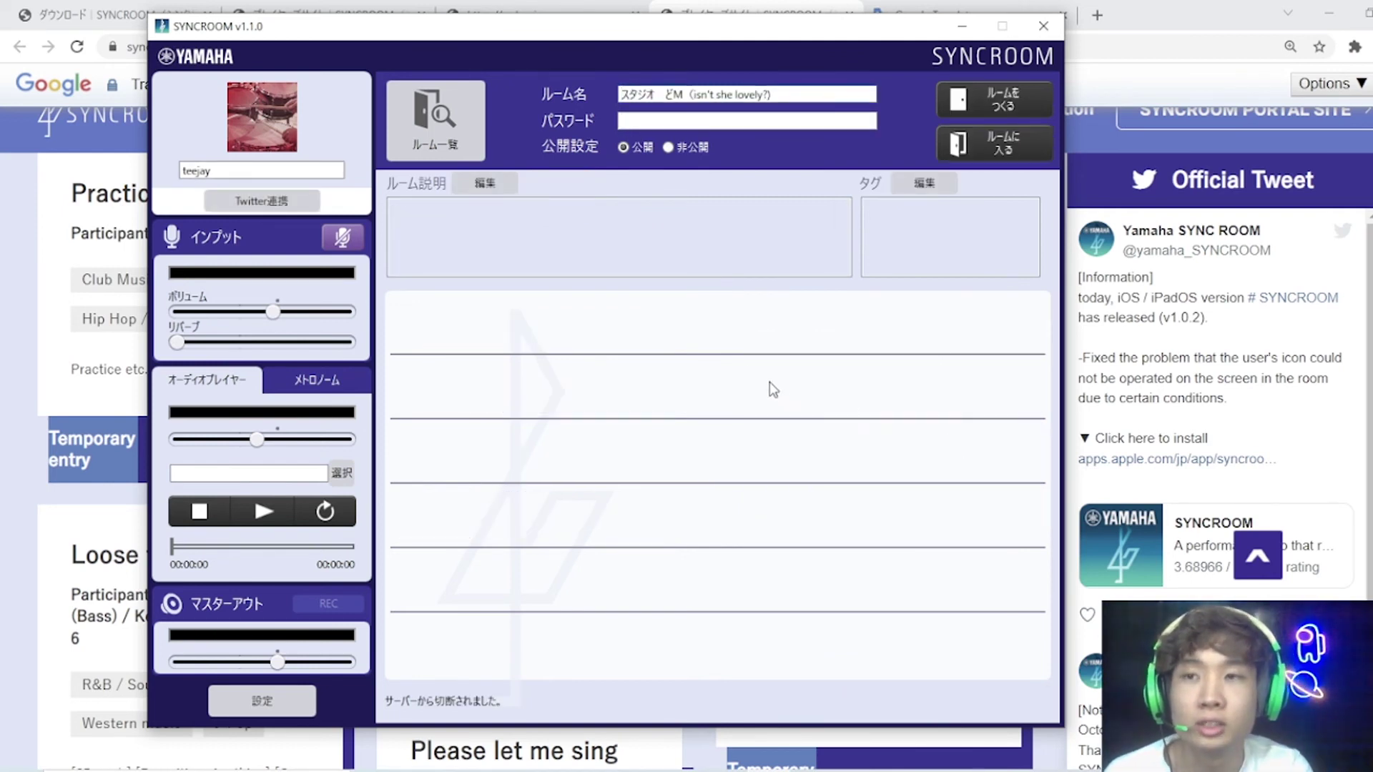
Step: Request temporary entry to the 'Have a fun session!' room and confirm launching SYNCROOM
click(1192, 8)
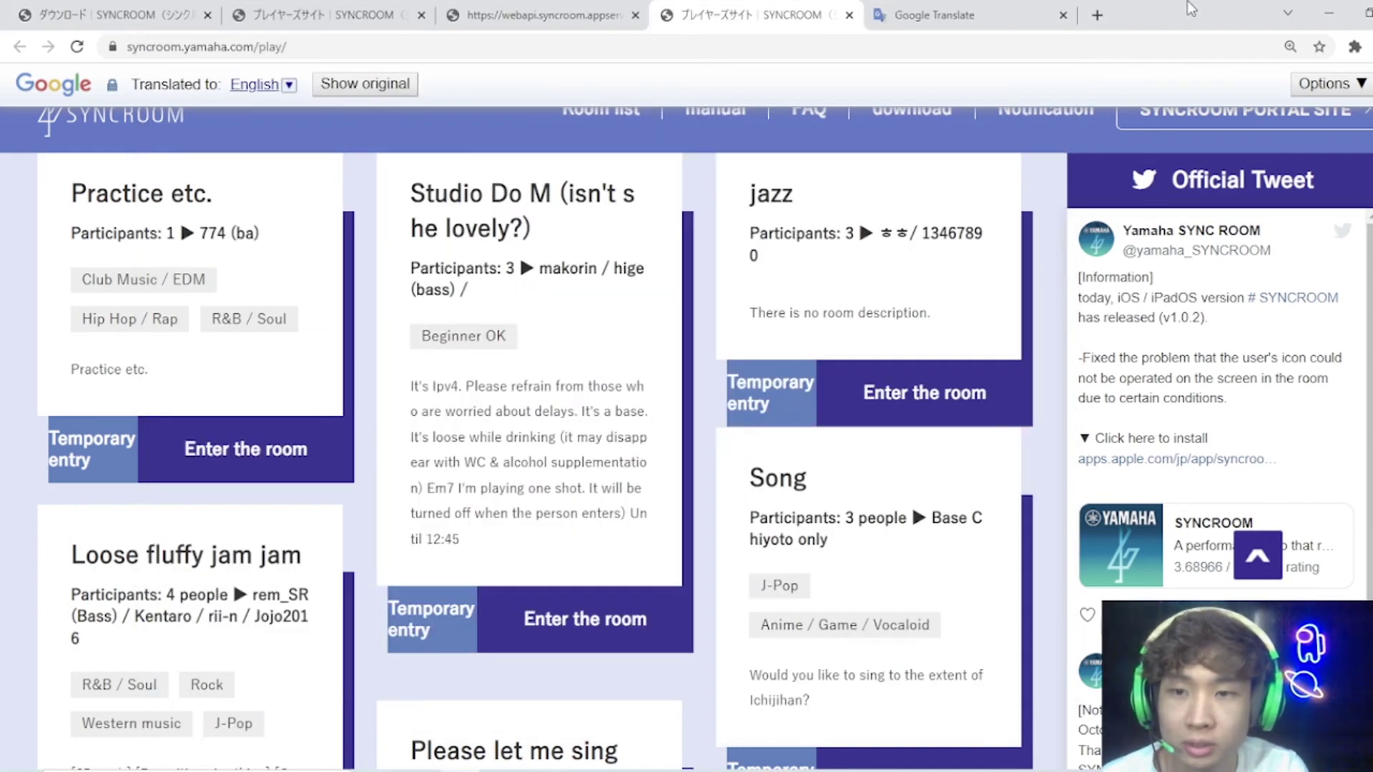
scroll(844, 351, down, 3)
scroll(827, 370, down, 3)
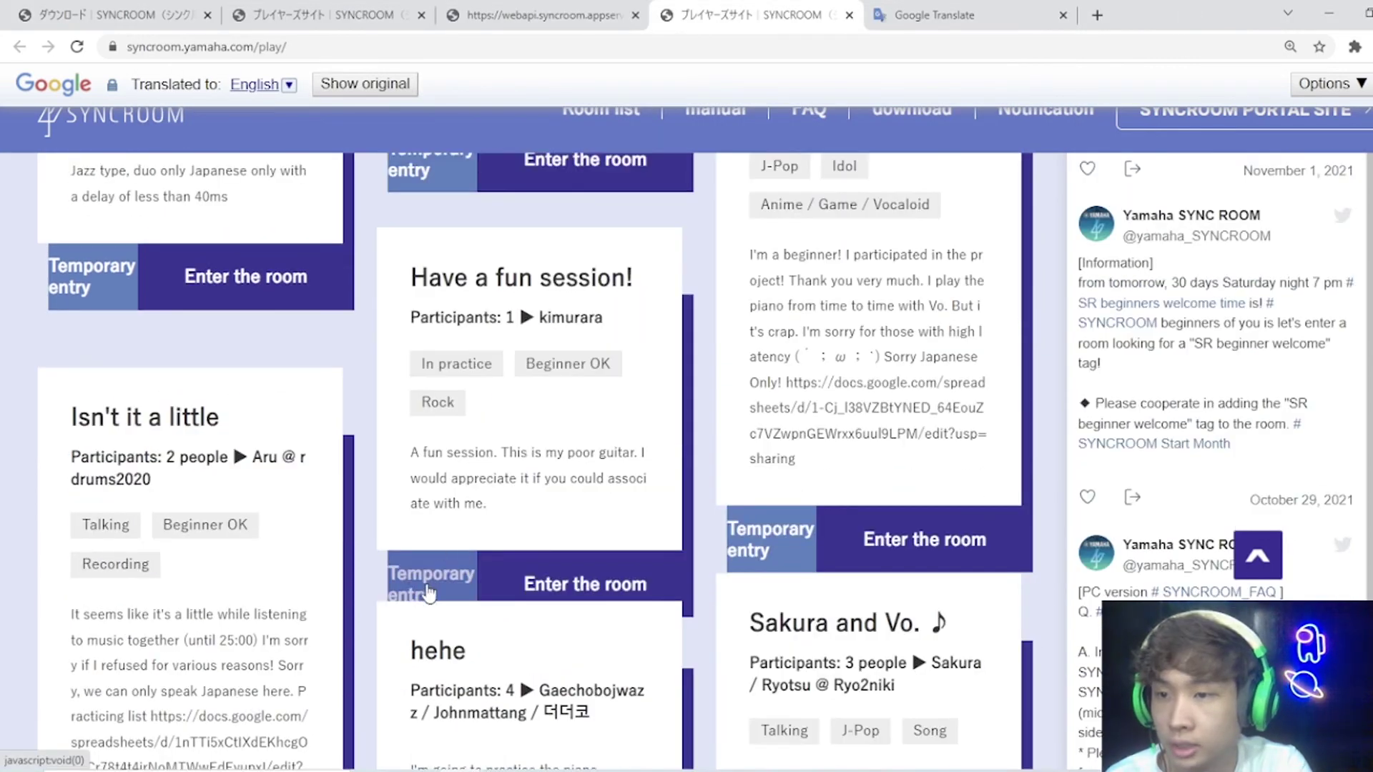
click(427, 590)
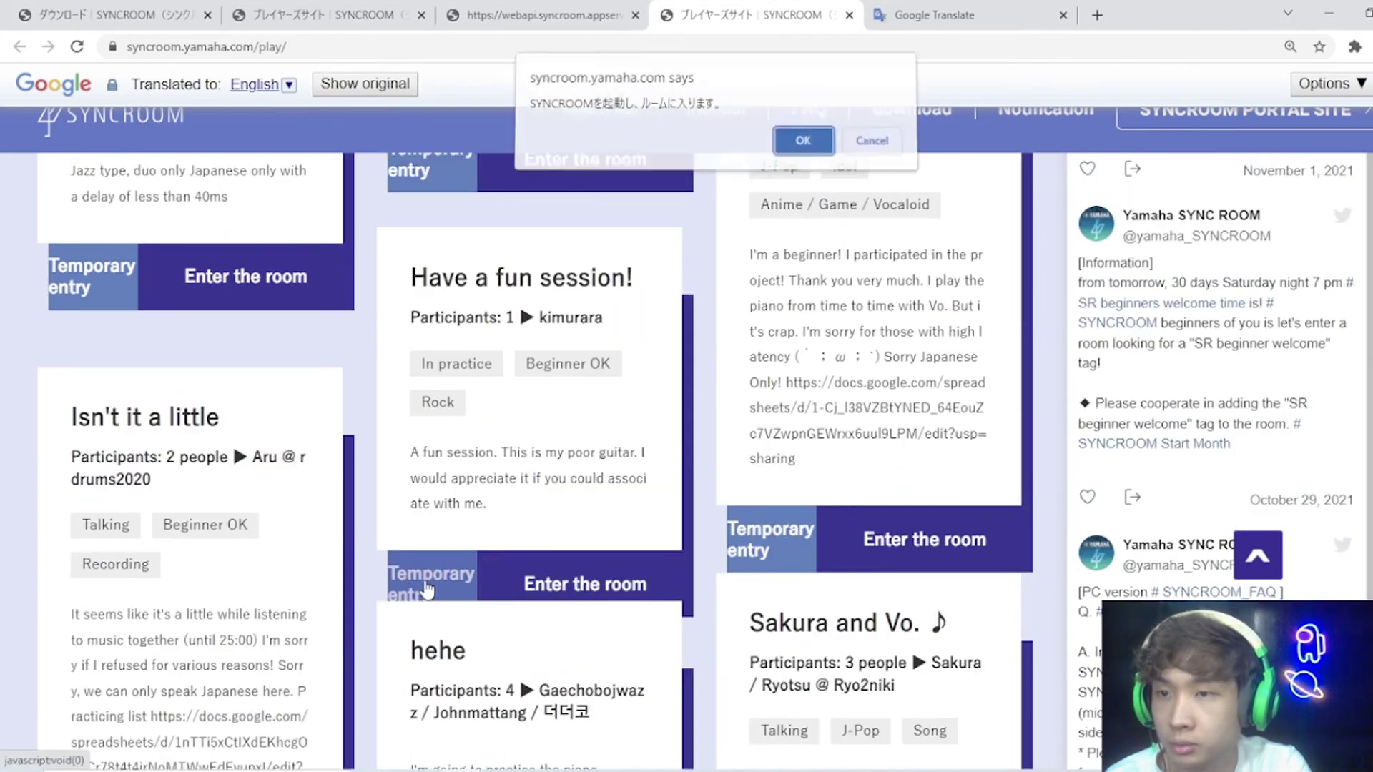
click(797, 145)
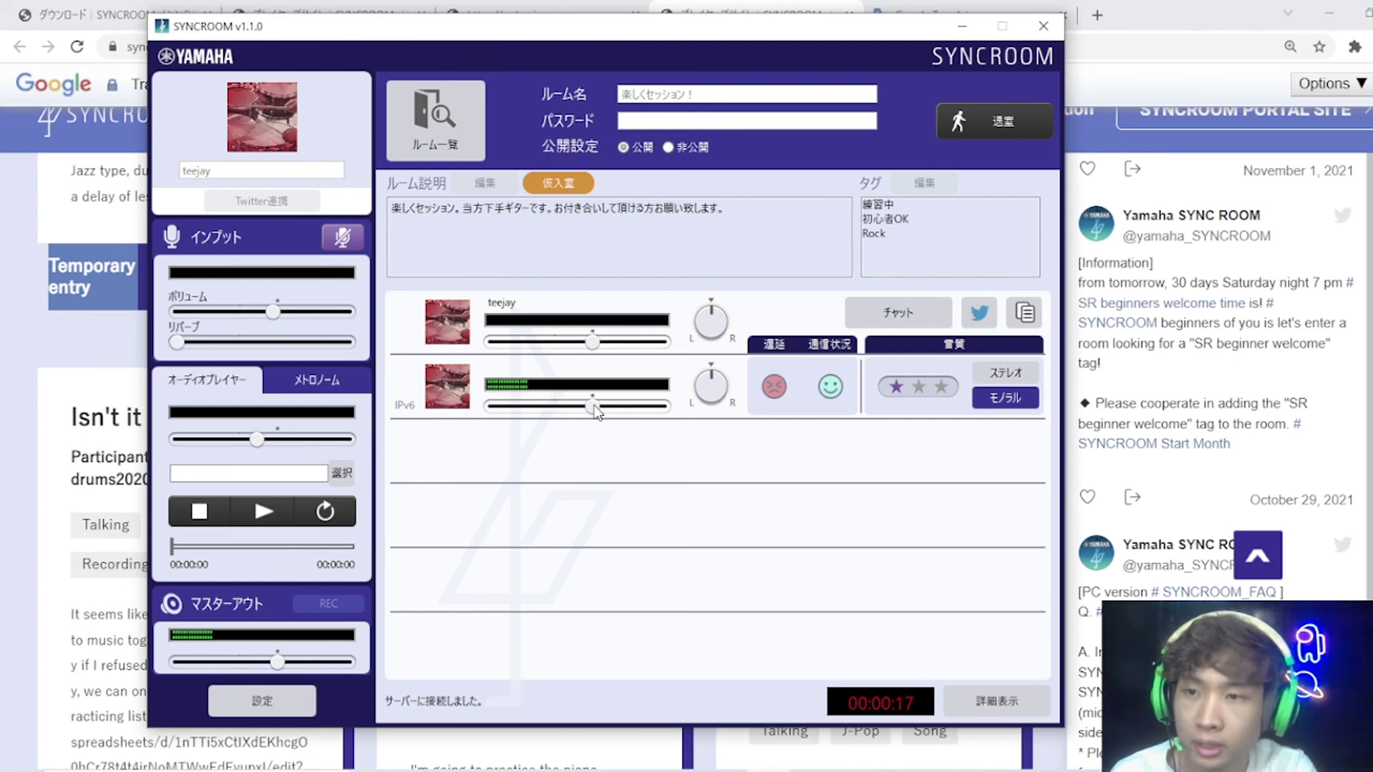
Step: Lower the other participant's playback volume and pan them slightly toward L
drag(593, 407, 523, 422)
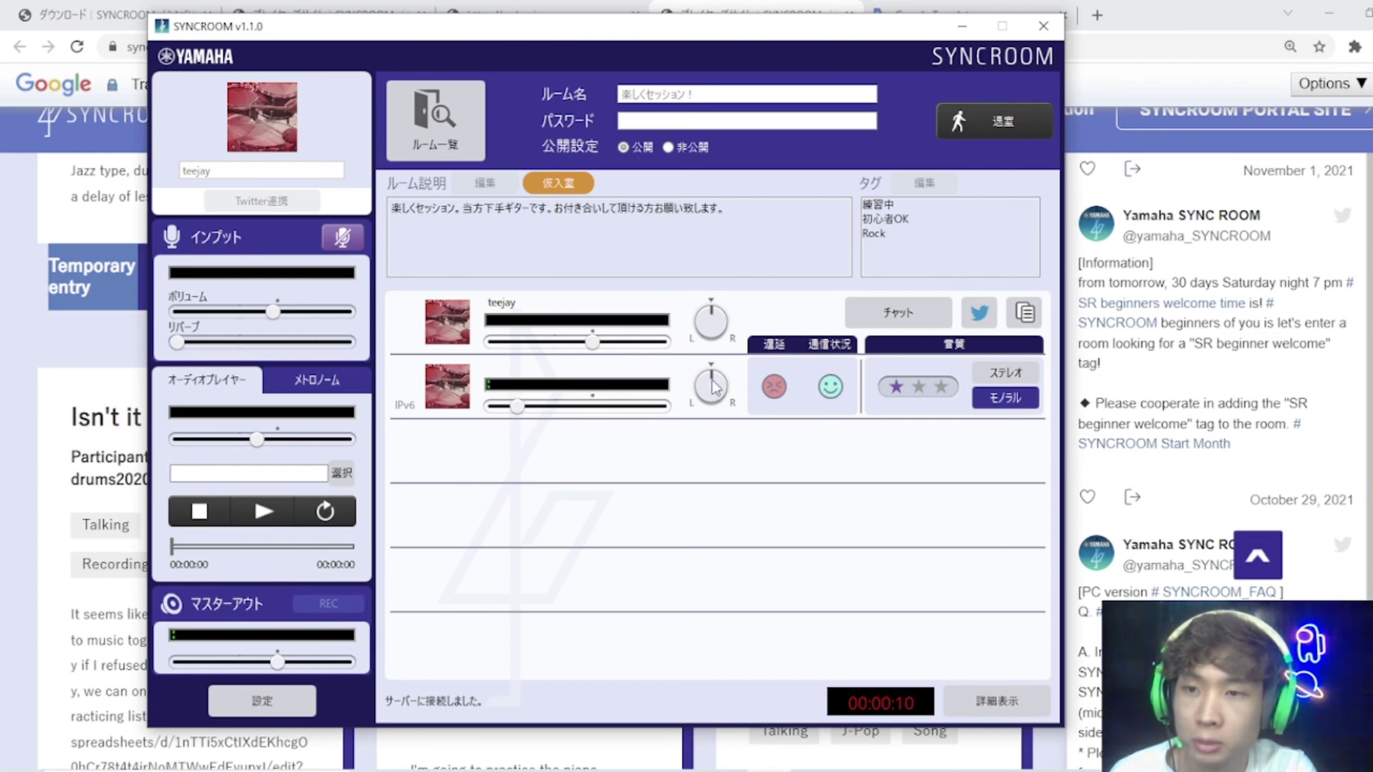
drag(713, 386, 713, 377)
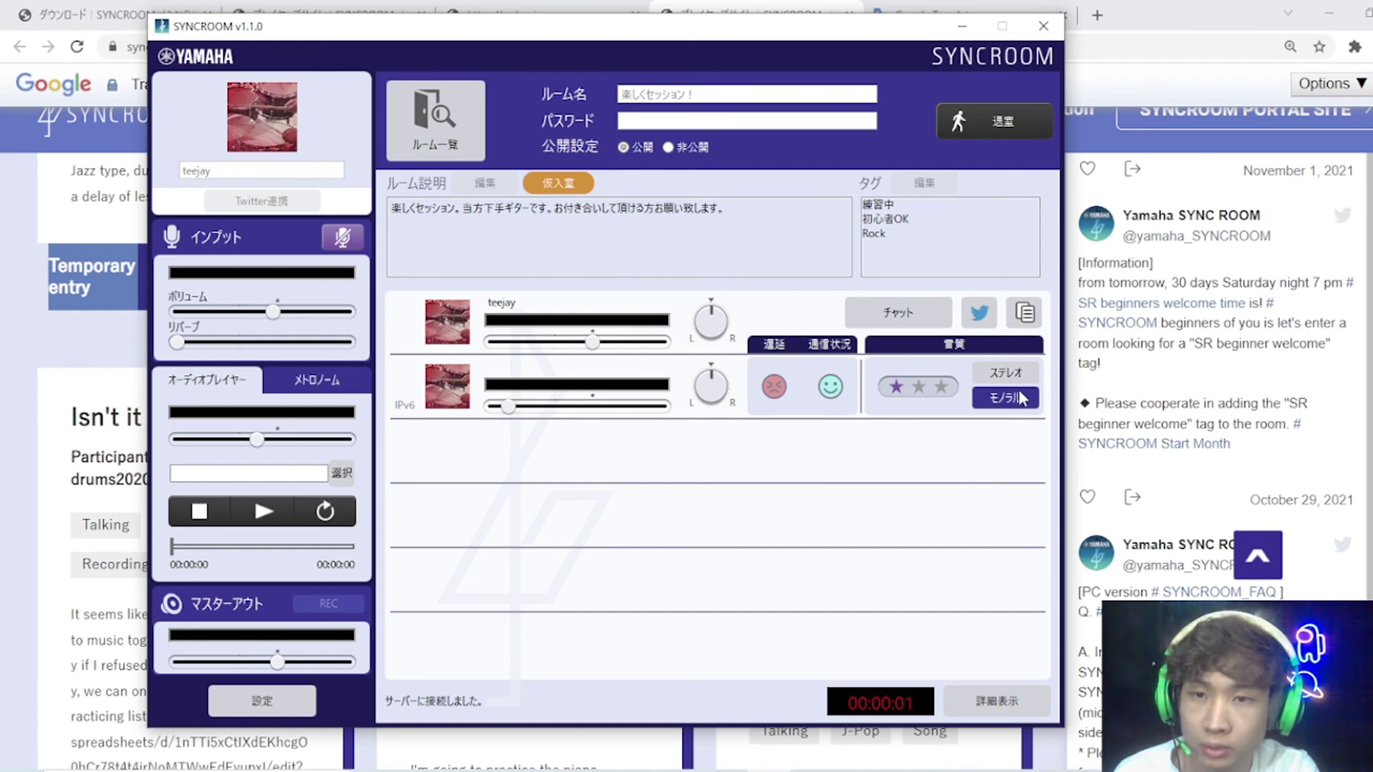